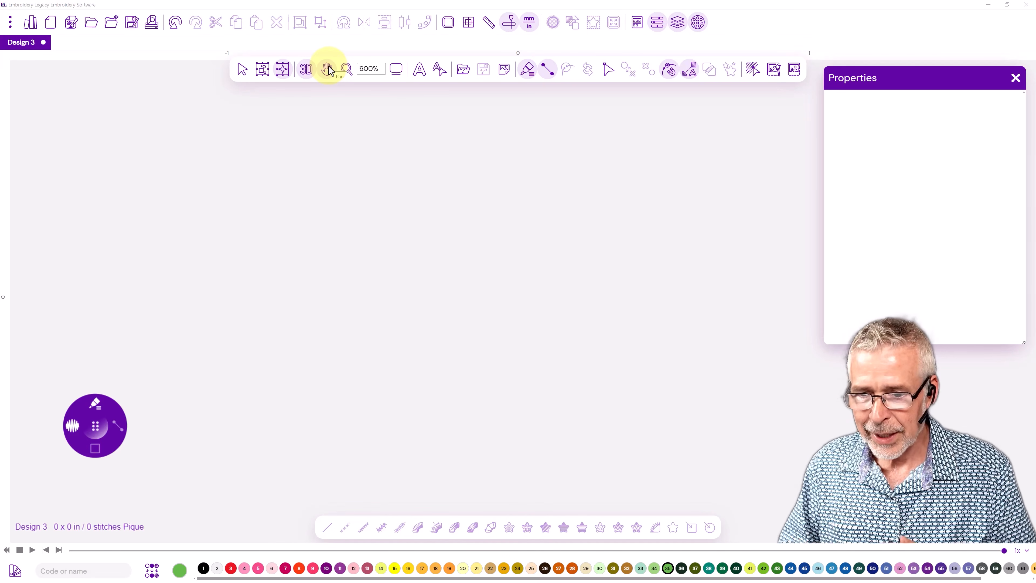
Load the leaves1 image from the 1a. Leaf folder as the design's background image.
click(506, 72)
click(526, 94)
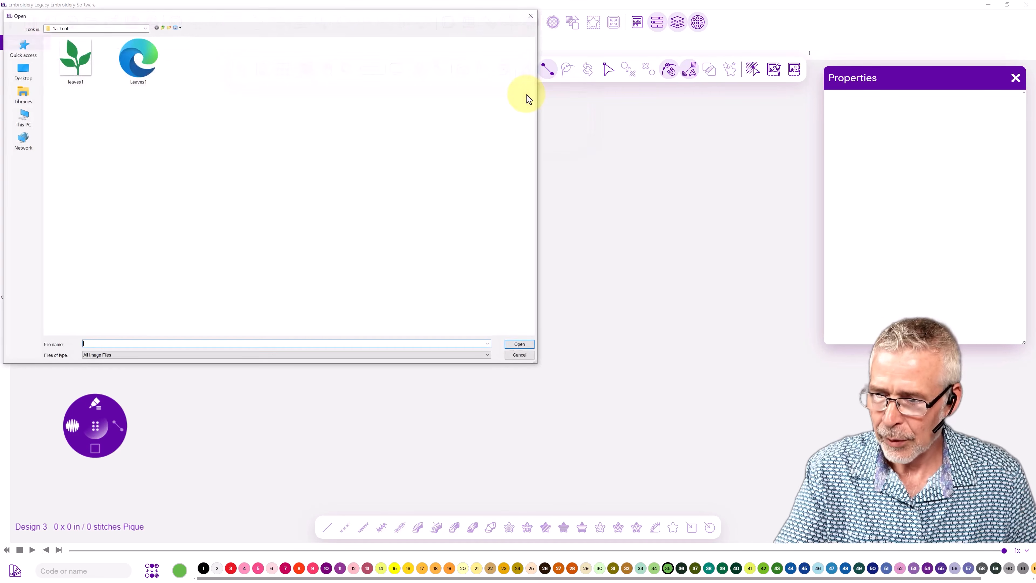
click(71, 72)
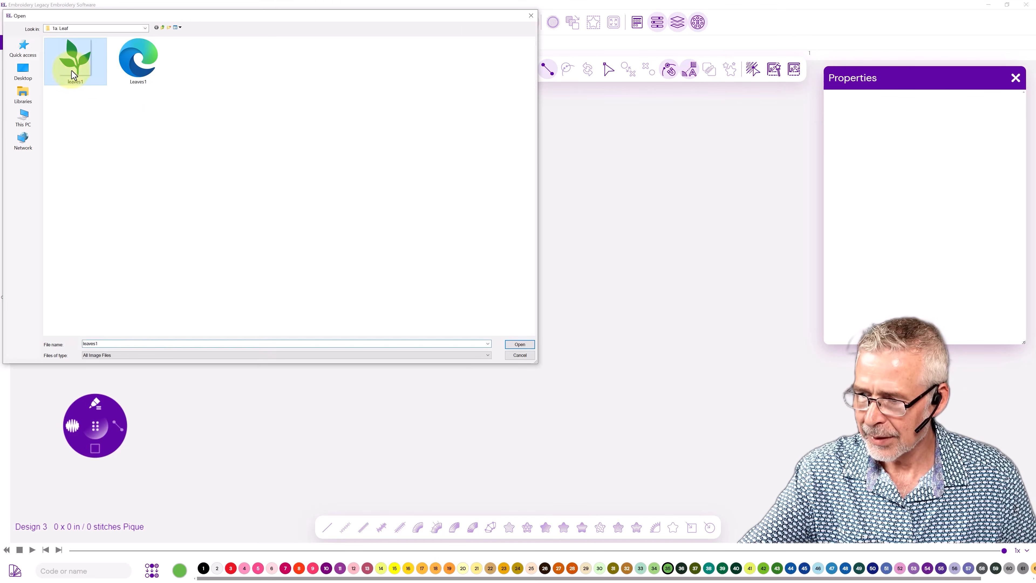
click(512, 345)
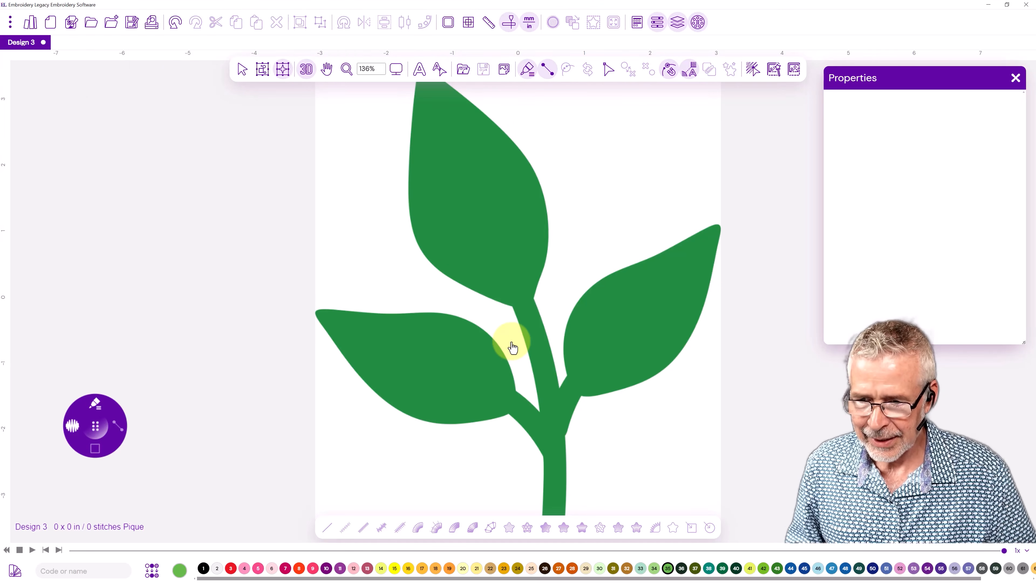
Select the background leaf image for editing and set its height to 2 in.
click(502, 71)
click(518, 128)
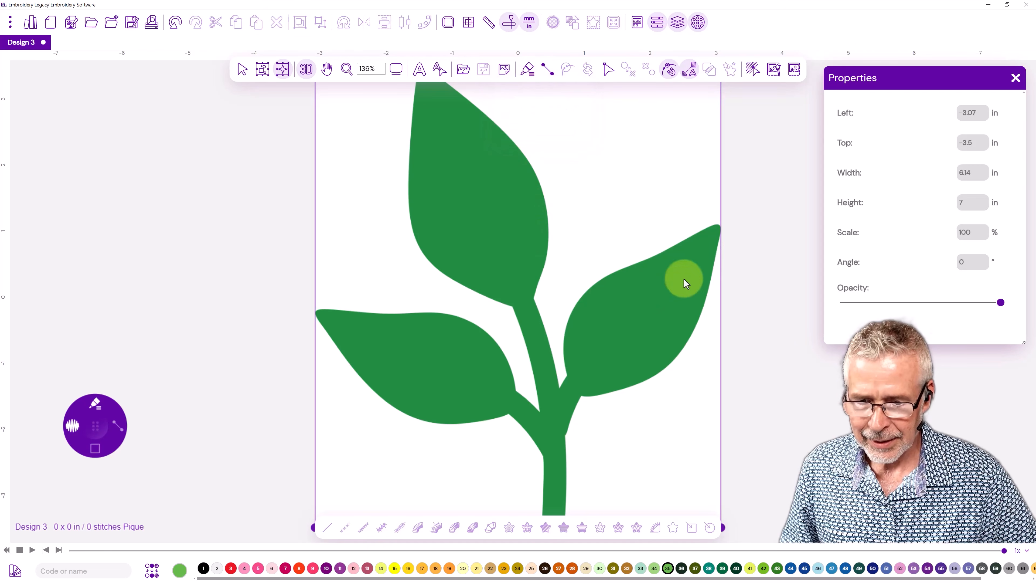
drag(884, 77, 854, 83)
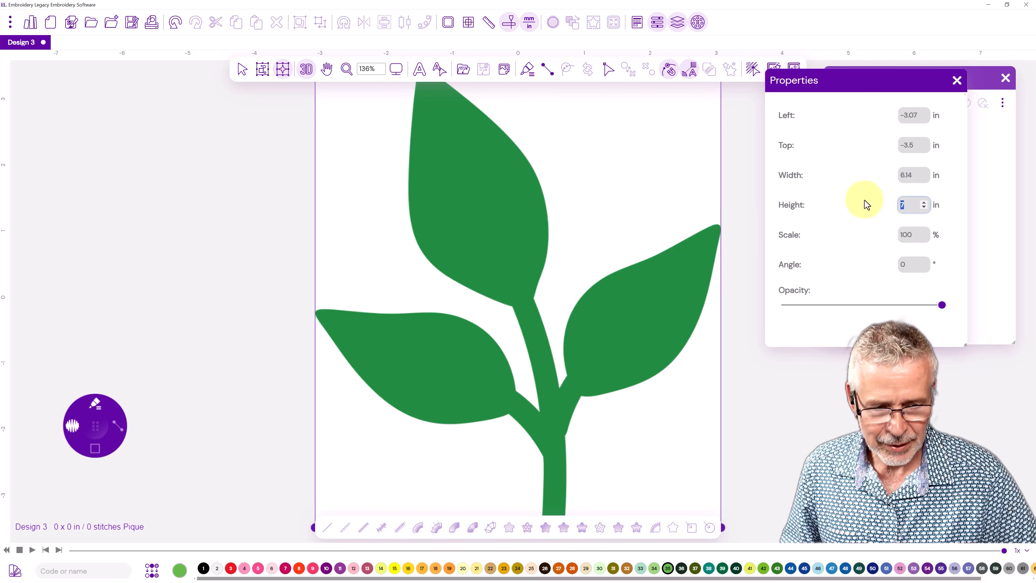
text(2)
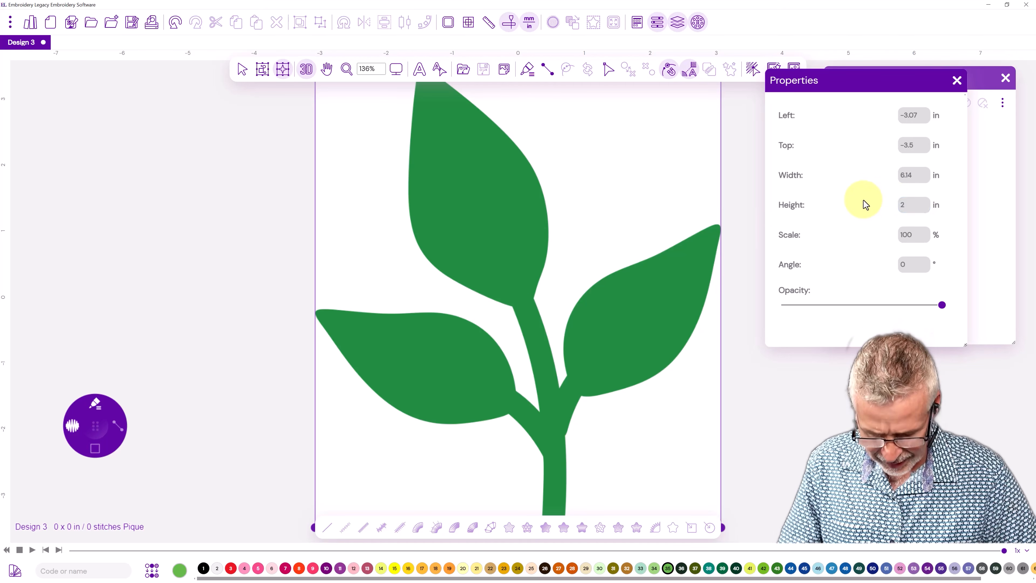
key(Return)
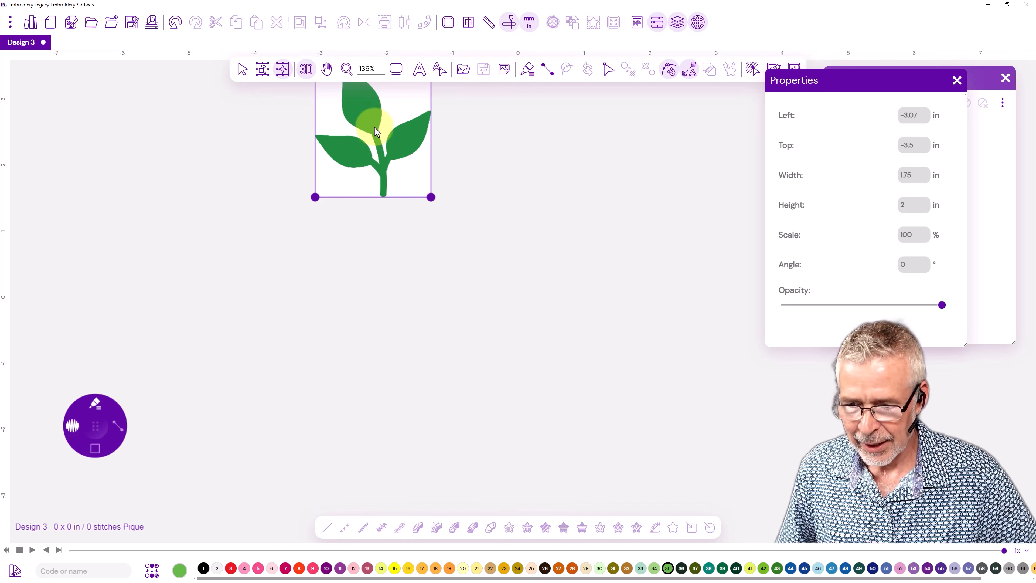
Examine the resized leaf image at the 1:6 and 1:3 zoom levels and against the grid.
drag(388, 151, 440, 280)
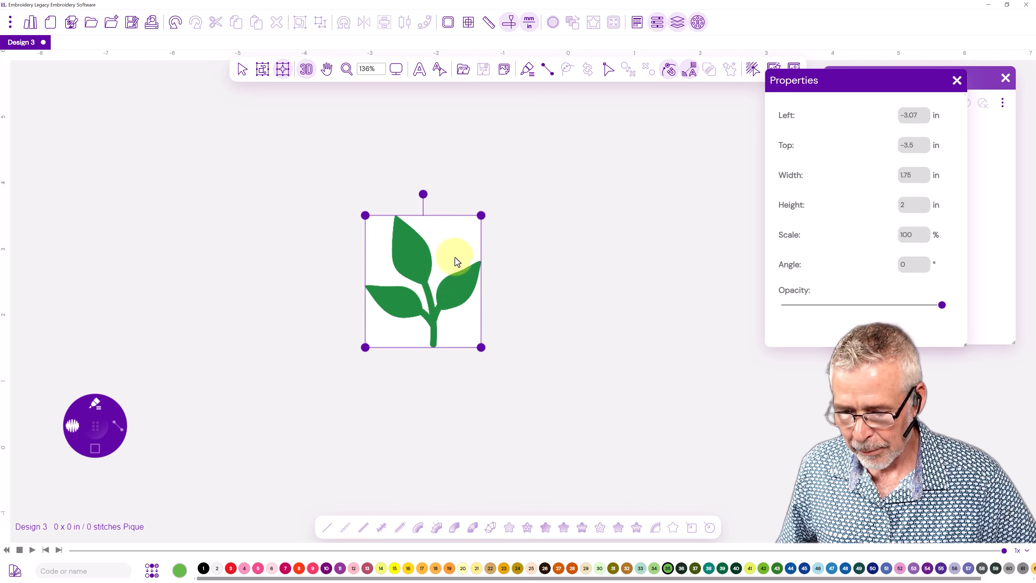
click(396, 70)
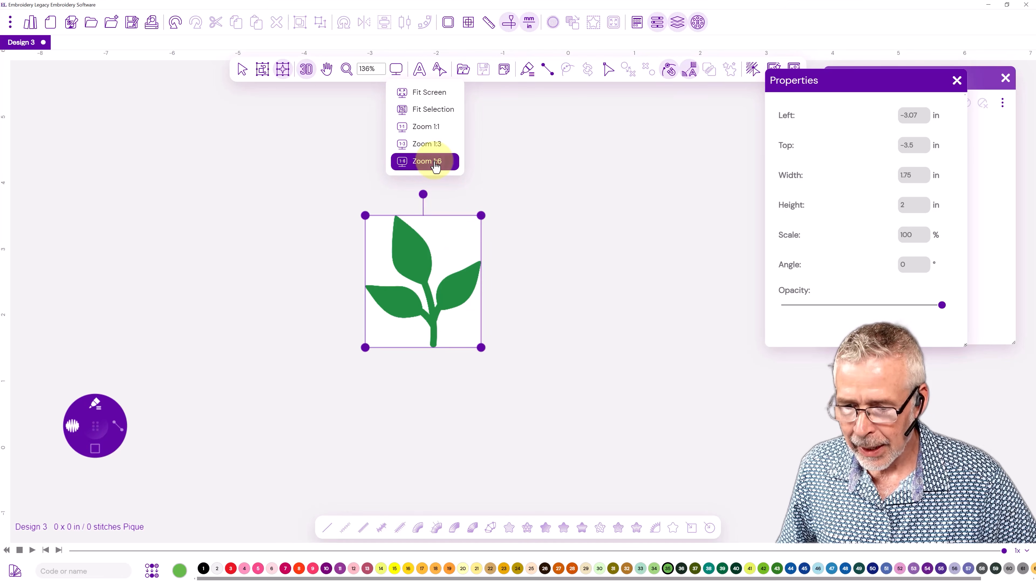
click(427, 161)
drag(318, 196, 465, 270)
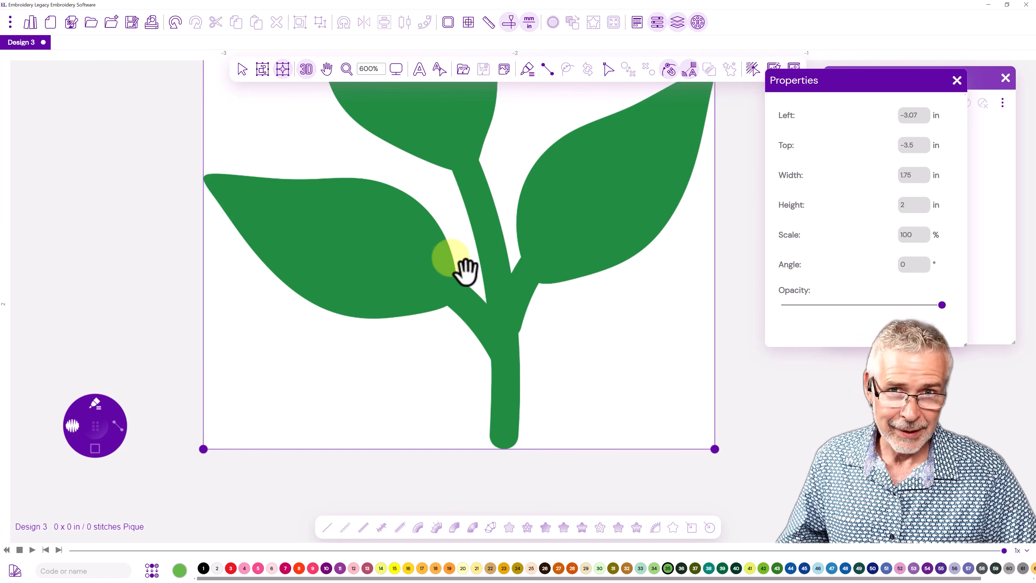
click(396, 70)
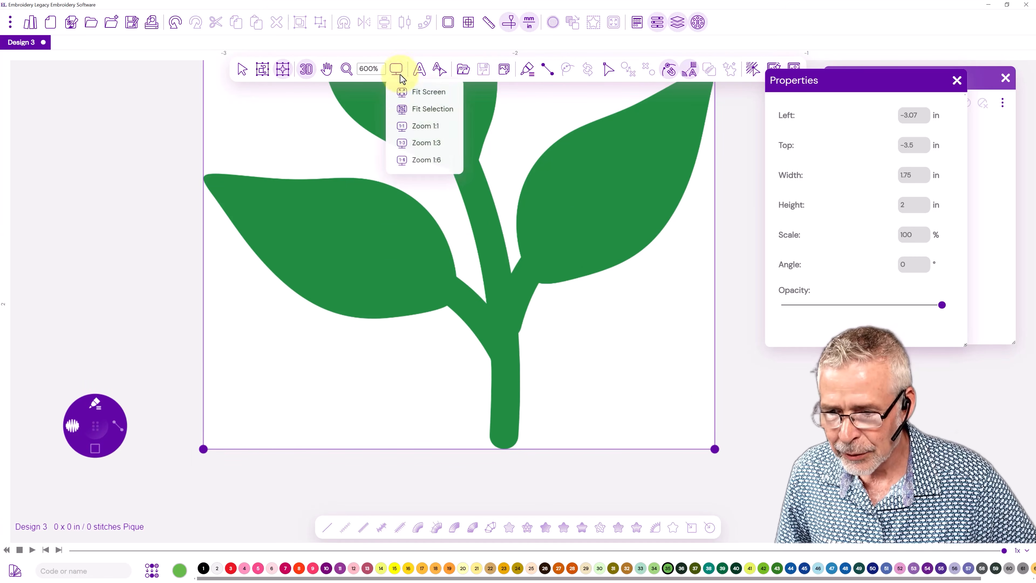
click(427, 145)
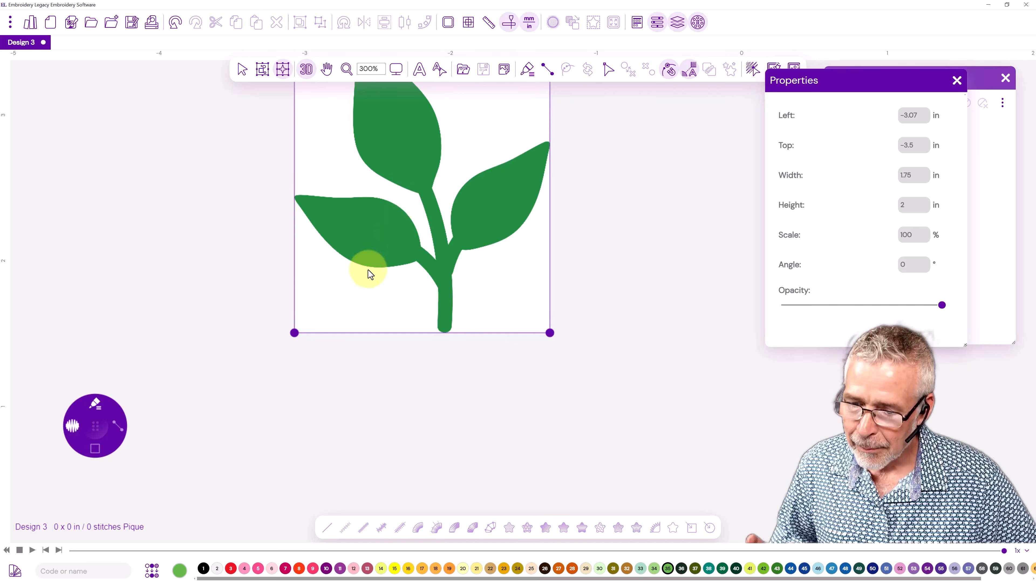
scroll(369, 271, up, 2)
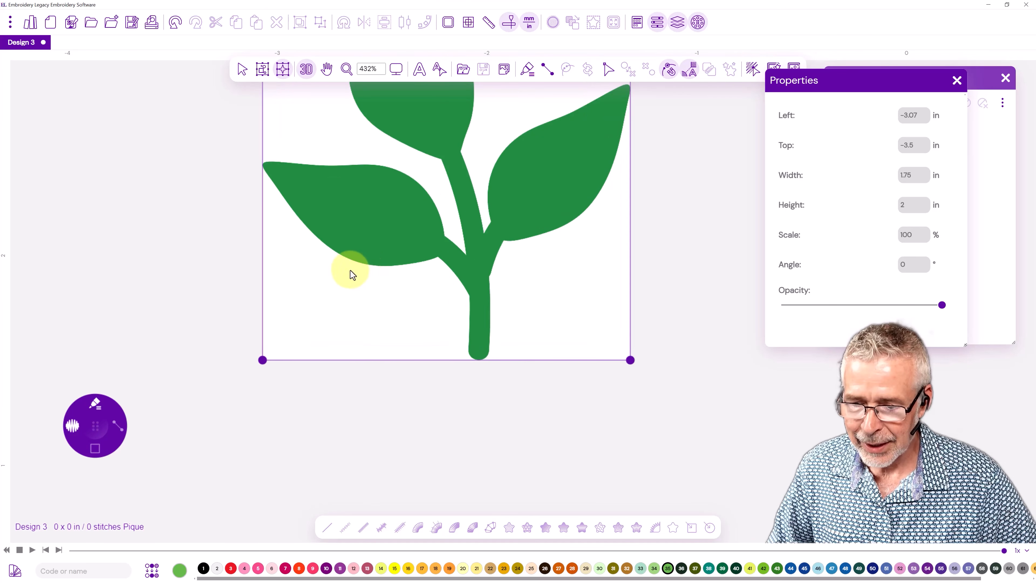
scroll(328, 231, up, 1)
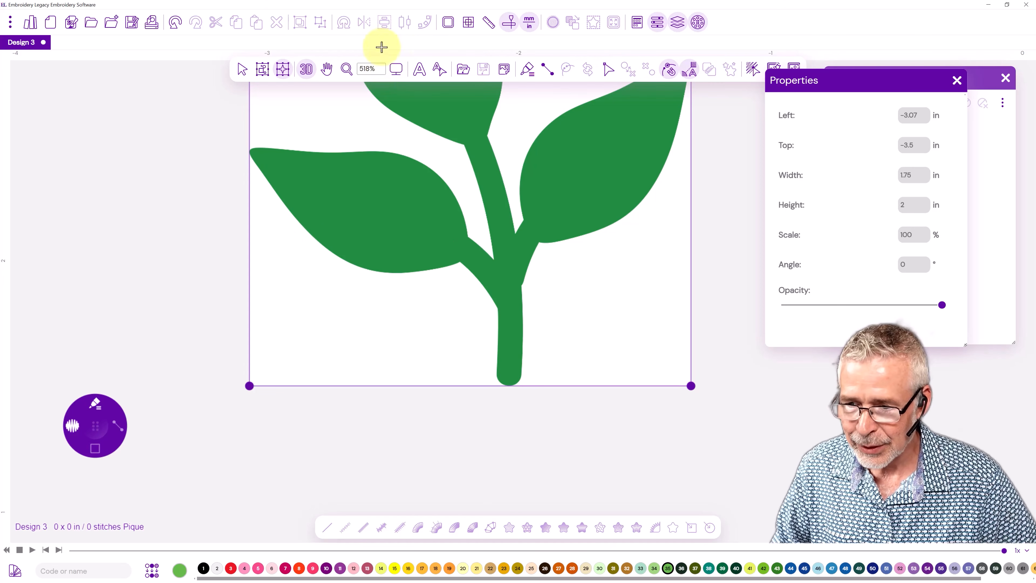
click(469, 23)
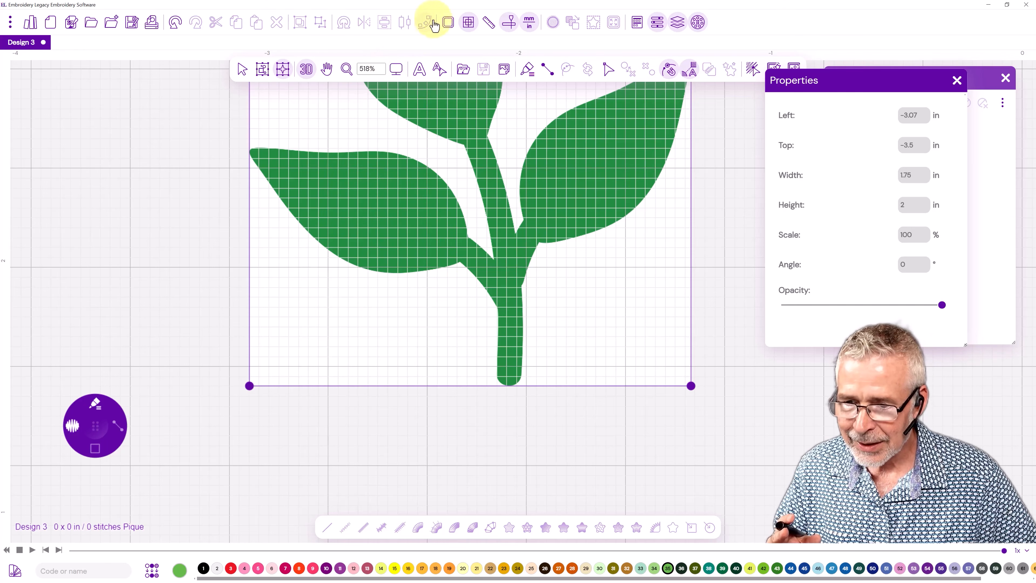
click(469, 24)
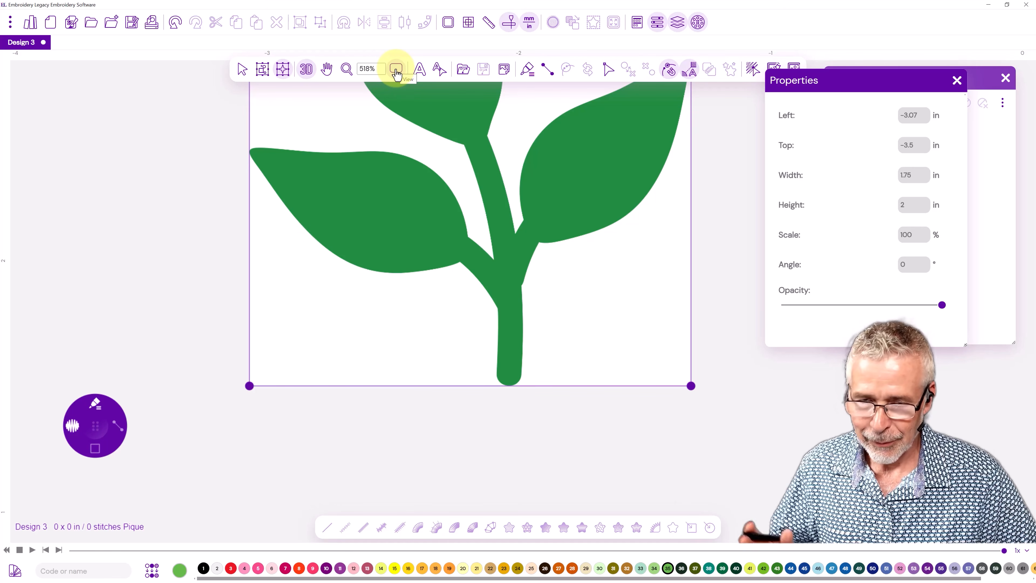
Lower the leaf image's opacity to slightly under half.
click(395, 73)
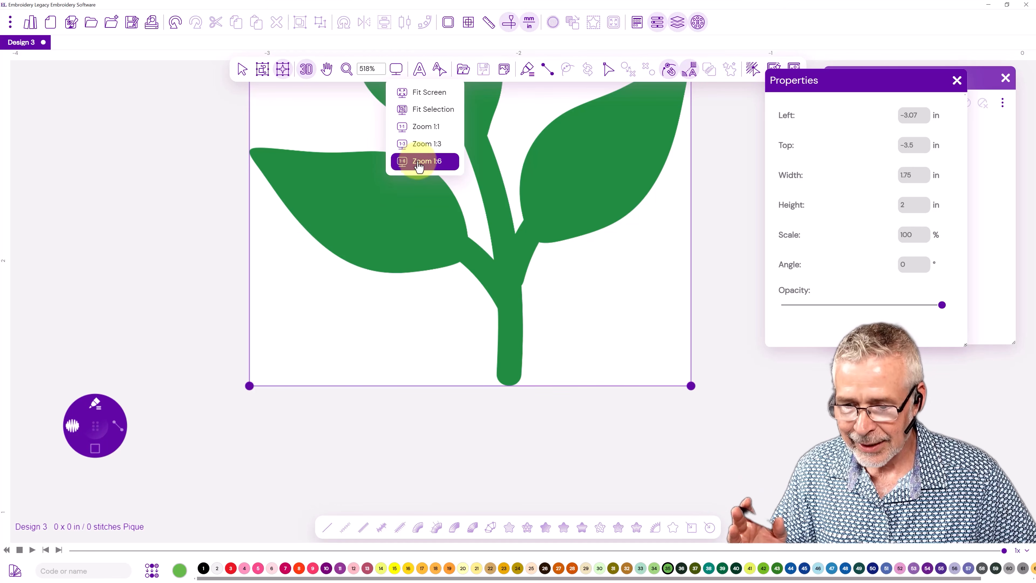
click(410, 167)
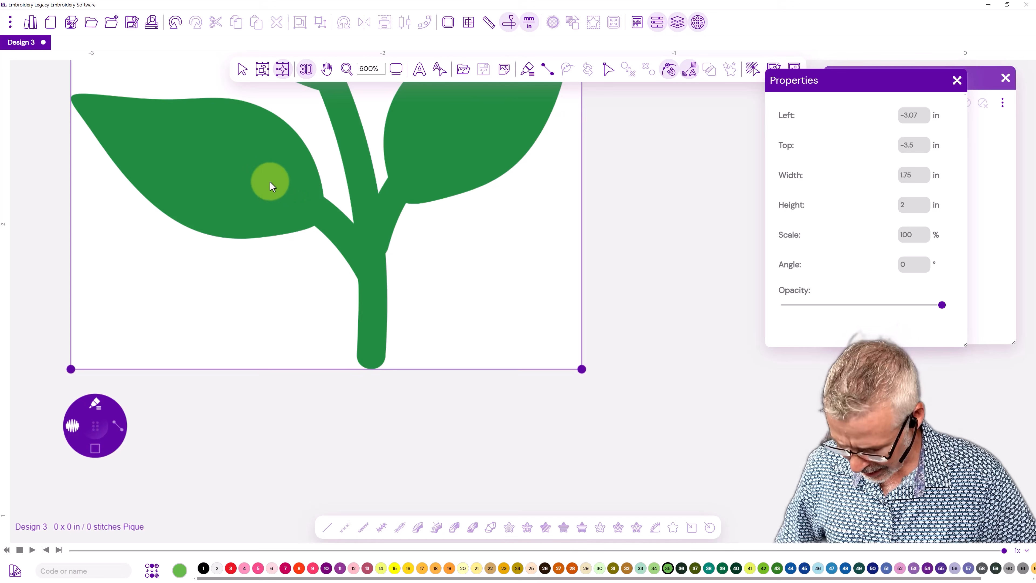
key(space)
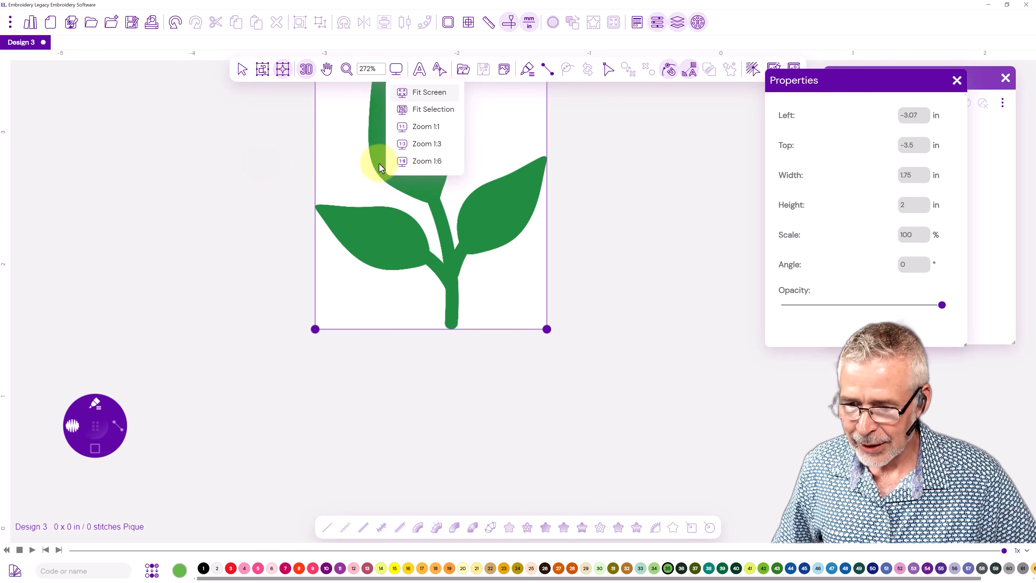
click(426, 161)
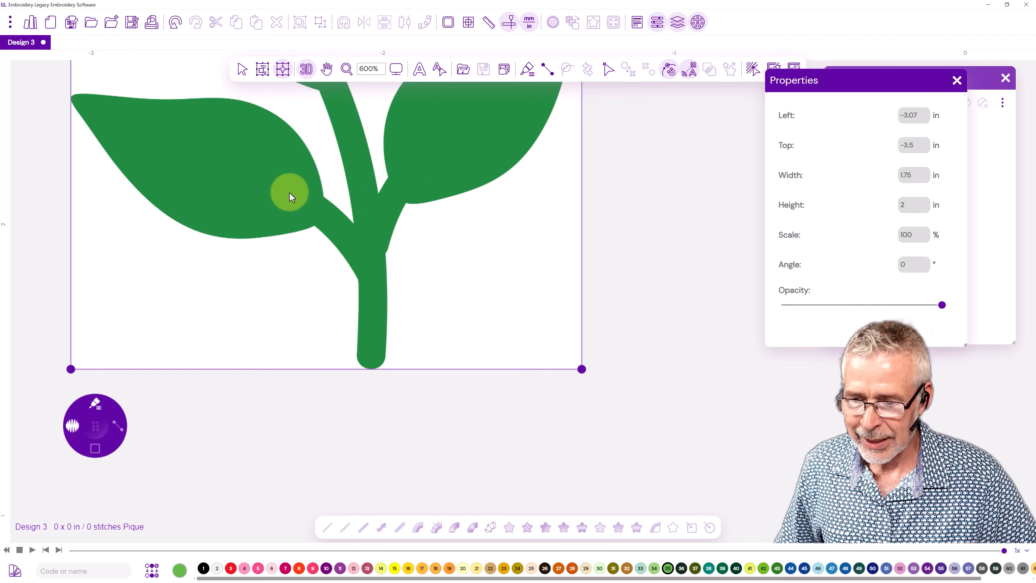
drag(295, 188, 407, 353)
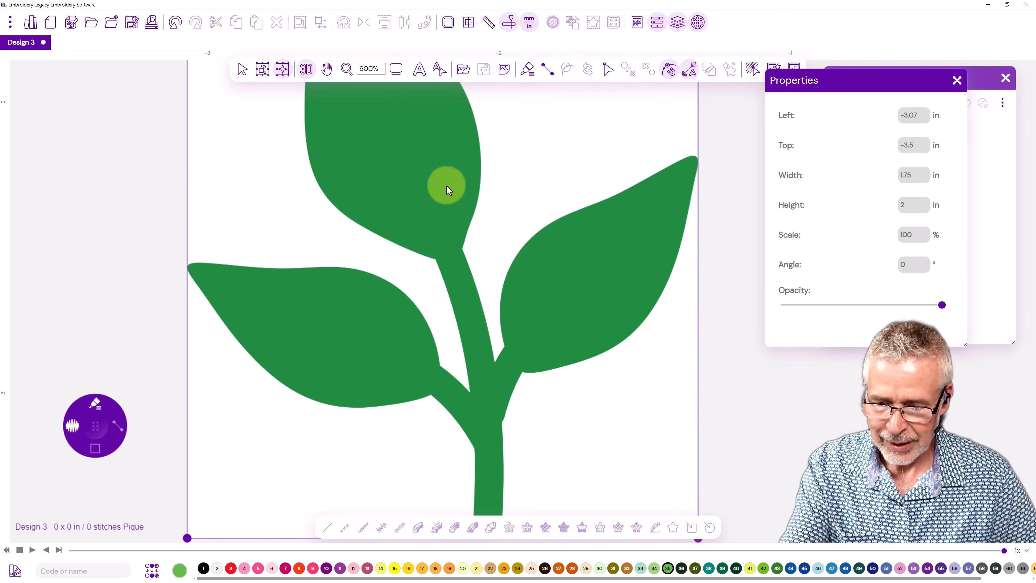
click(865, 305)
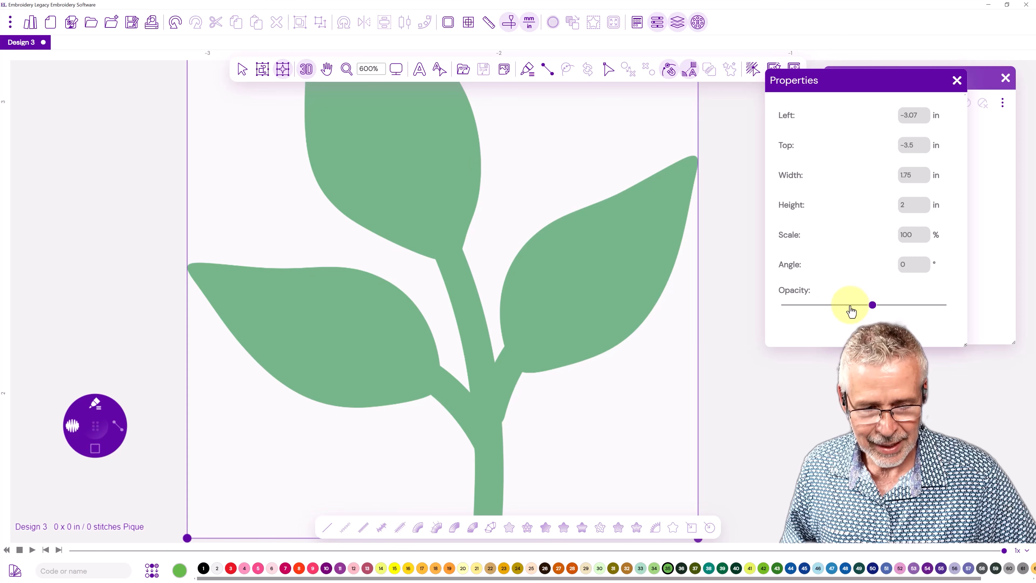
click(852, 305)
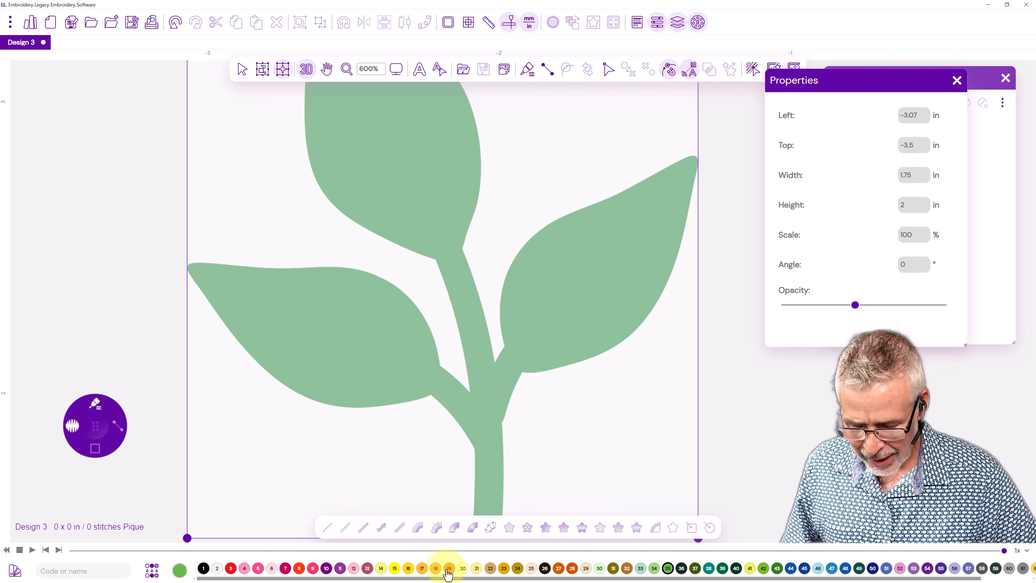
Choose thread colour 28, deselect the background image and choose the Classic Satin brush.
click(573, 570)
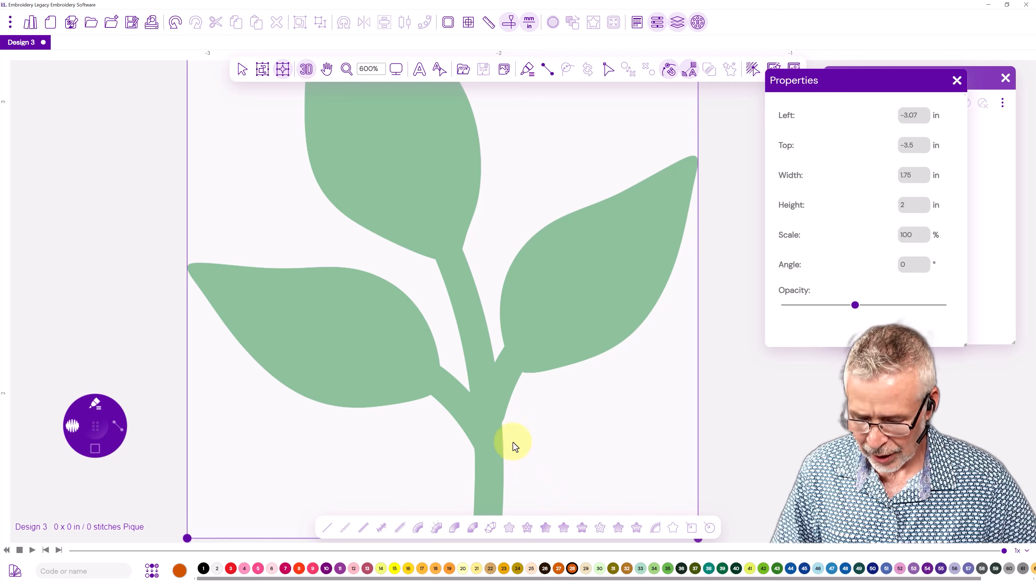
click(95, 163)
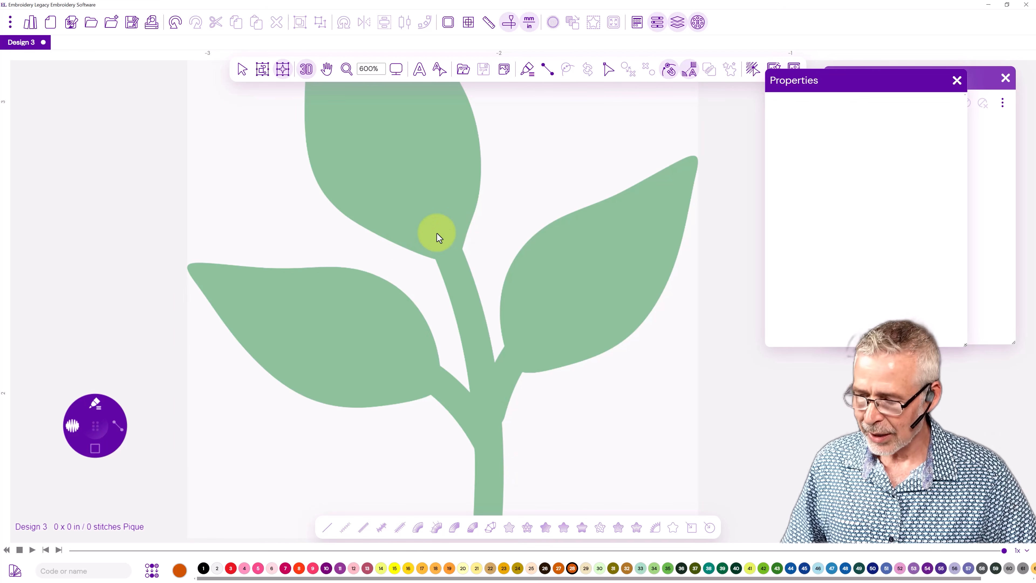
click(94, 404)
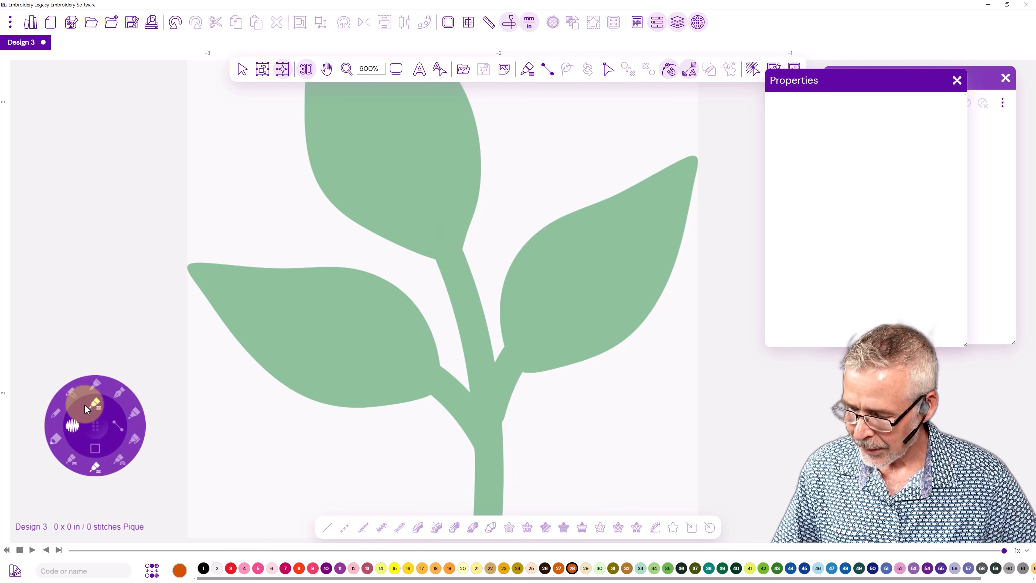
click(71, 460)
Place paired Classic Satin points along the upper and lower edges of the left leaf, from its tip to its base.
click(192, 263)
click(188, 271)
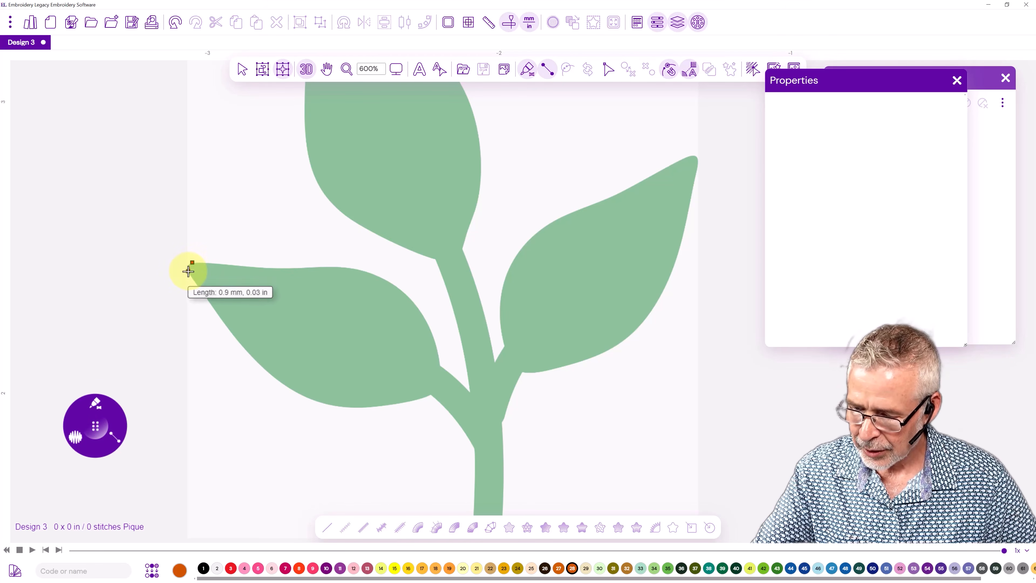
click(208, 262)
click(198, 286)
click(236, 265)
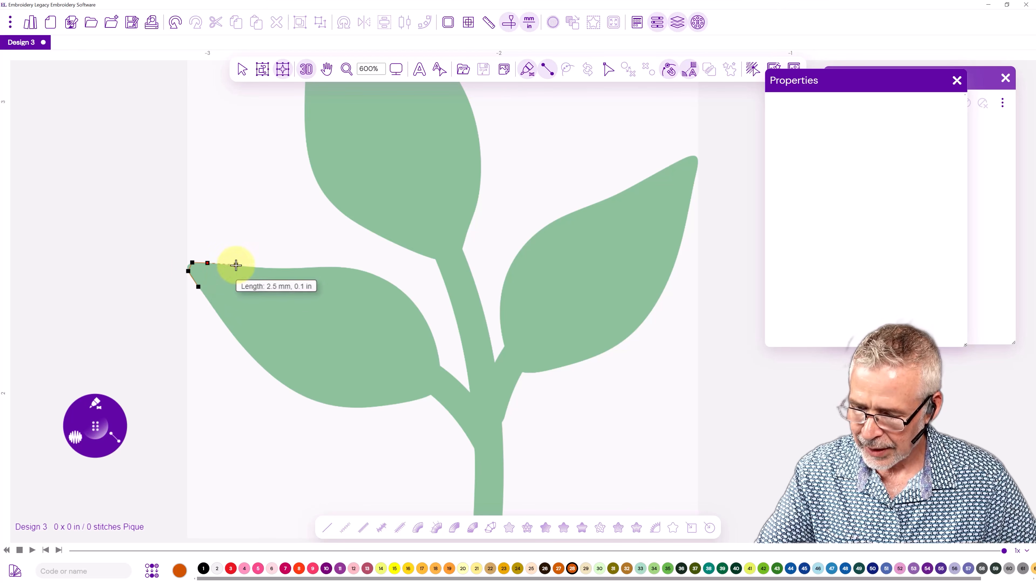
click(215, 309)
click(281, 268)
click(244, 349)
click(328, 266)
click(284, 384)
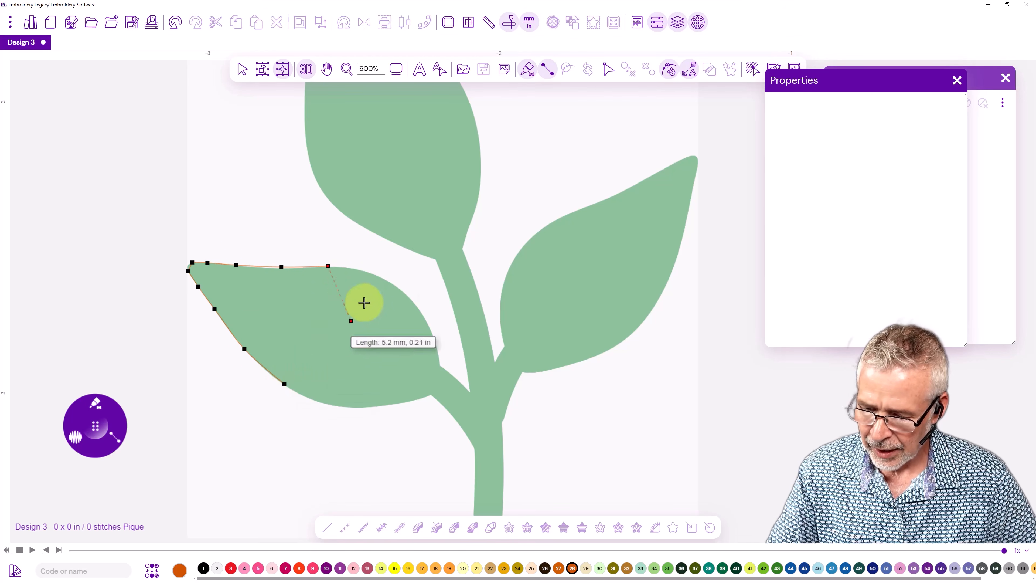
click(379, 277)
click(339, 403)
click(424, 318)
click(382, 405)
click(436, 346)
click(410, 399)
click(430, 394)
click(440, 366)
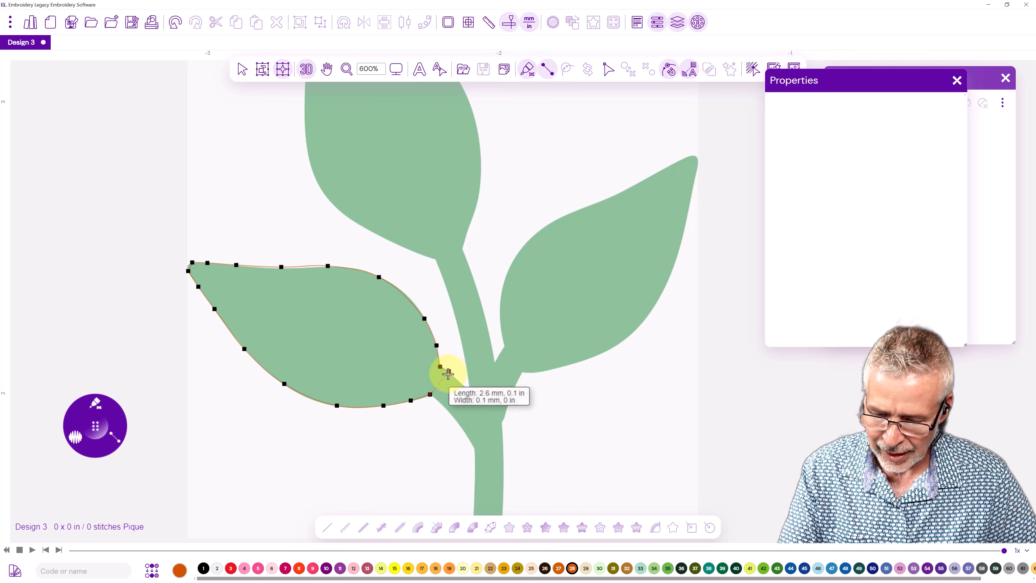
Continue the paired satin points along the left leaf's stem to the main stem and generate the stitches.
click(435, 399)
click(448, 370)
click(470, 391)
click(454, 418)
click(492, 421)
click(475, 447)
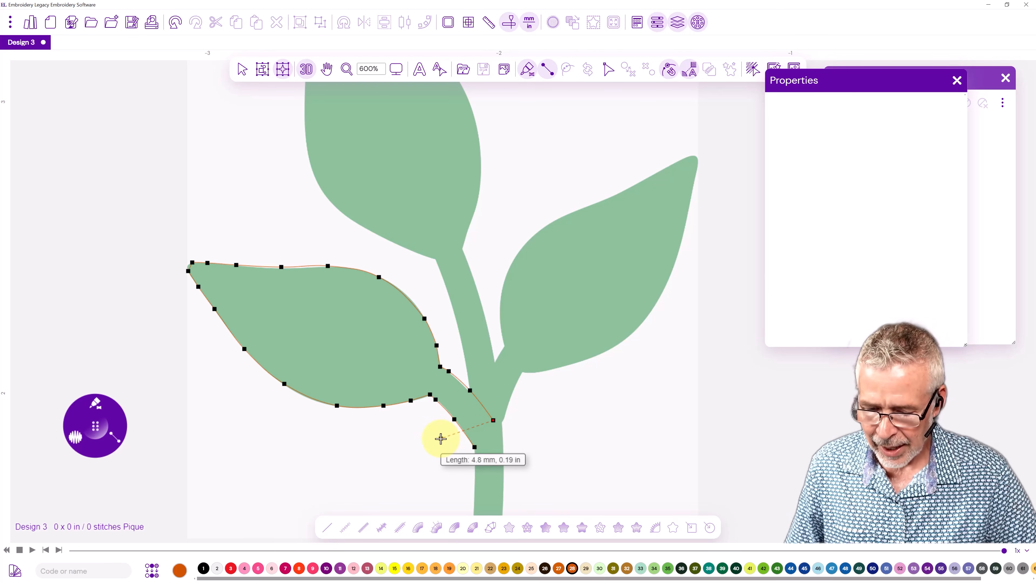
key(Return)
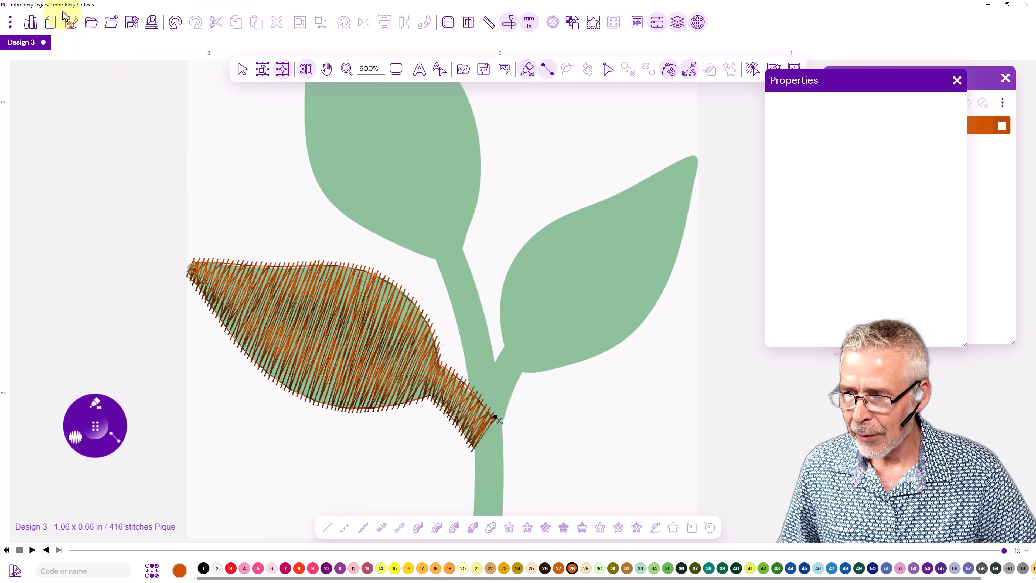
Check the design's recipe and close the dialog without changing it.
click(72, 27)
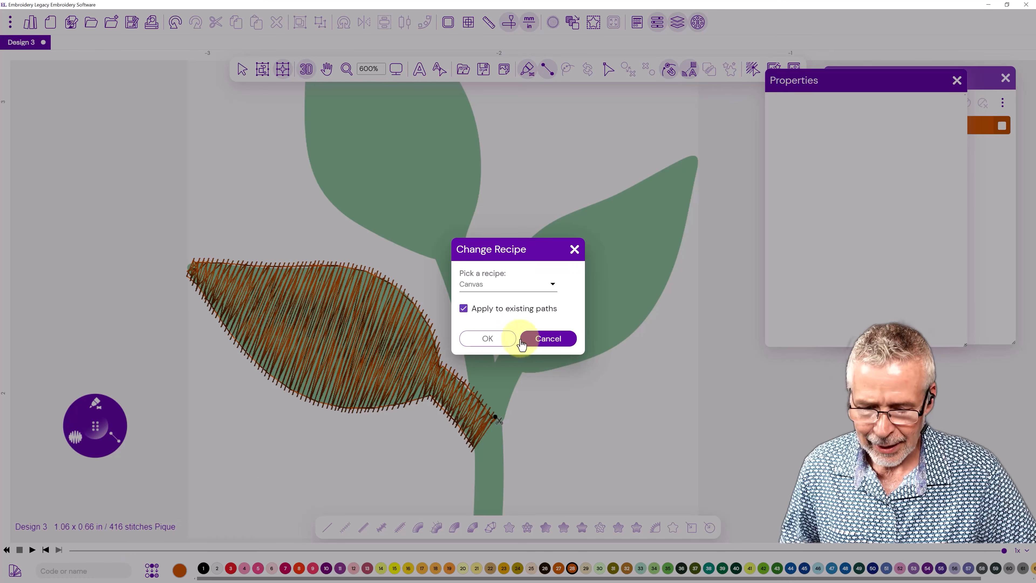
click(536, 343)
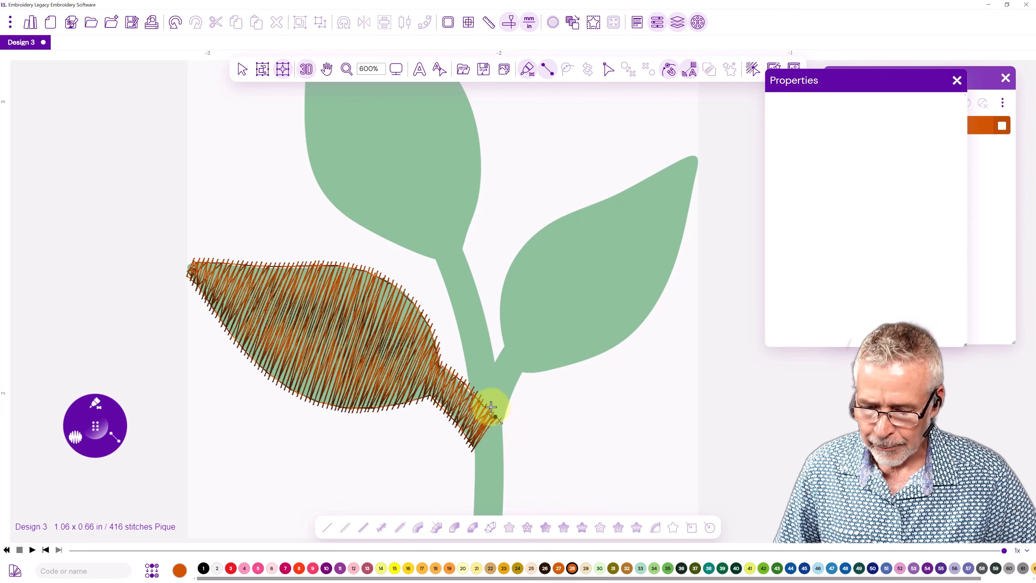
Choose the Satin brush and trace the right leaf's outline from its stalk base along the lower edge up to the tip.
click(96, 405)
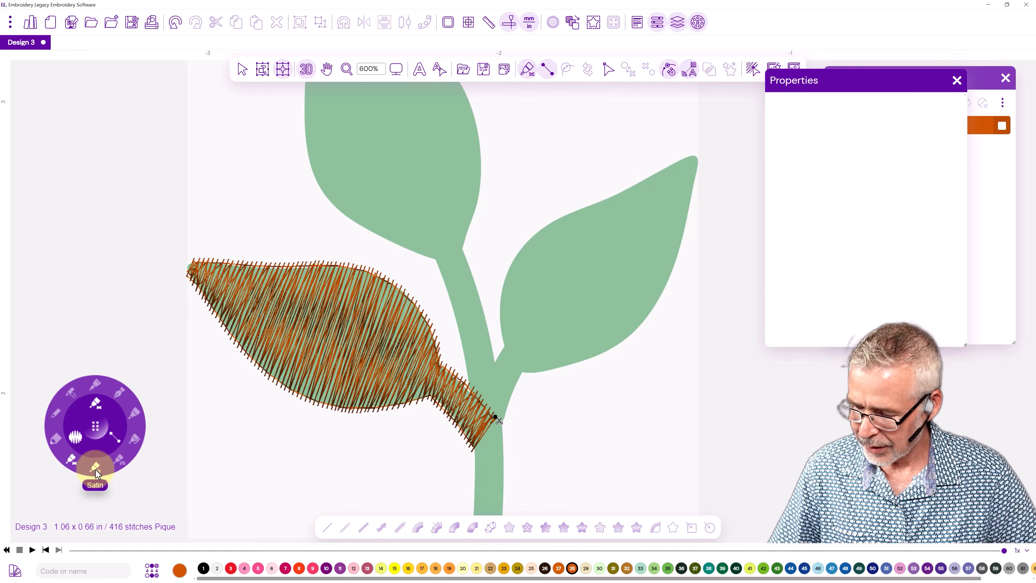
click(95, 473)
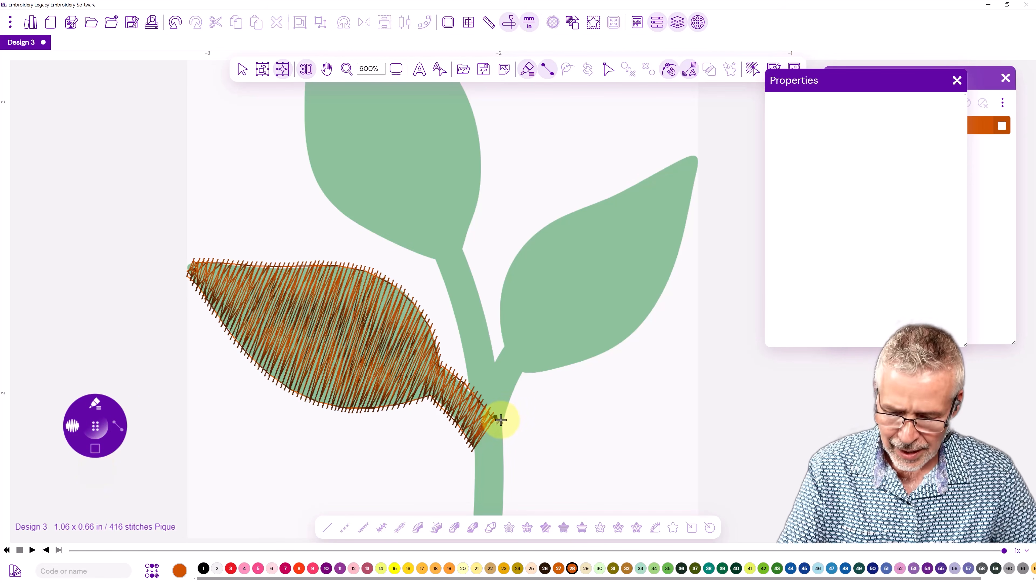
click(501, 420)
click(510, 396)
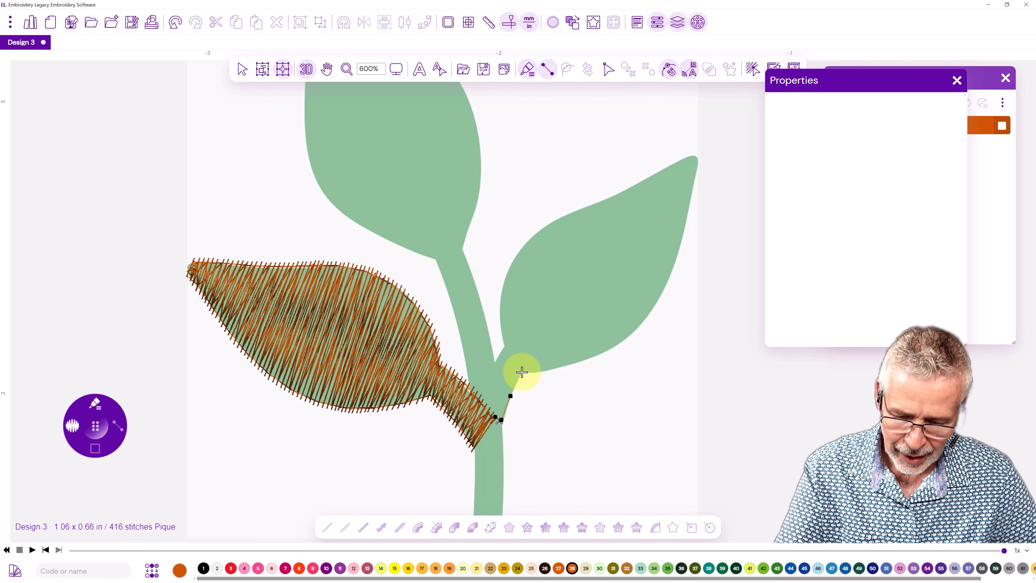
click(533, 371)
click(561, 367)
click(602, 352)
click(638, 327)
click(661, 293)
click(680, 249)
click(692, 198)
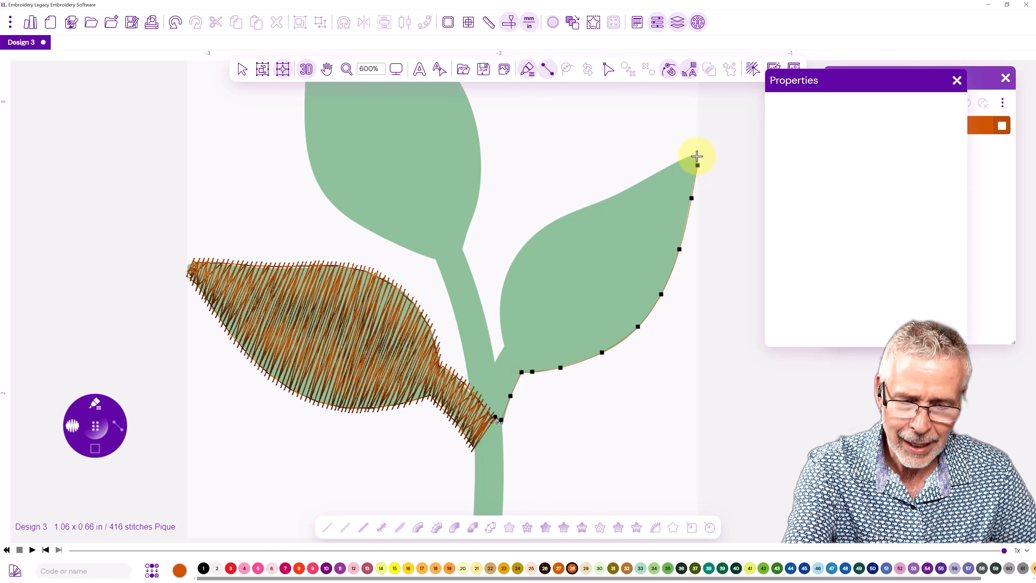
Trace the right leaf's upper edge from the tip back down to the opposite side of its stalk base.
click(666, 168)
click(632, 185)
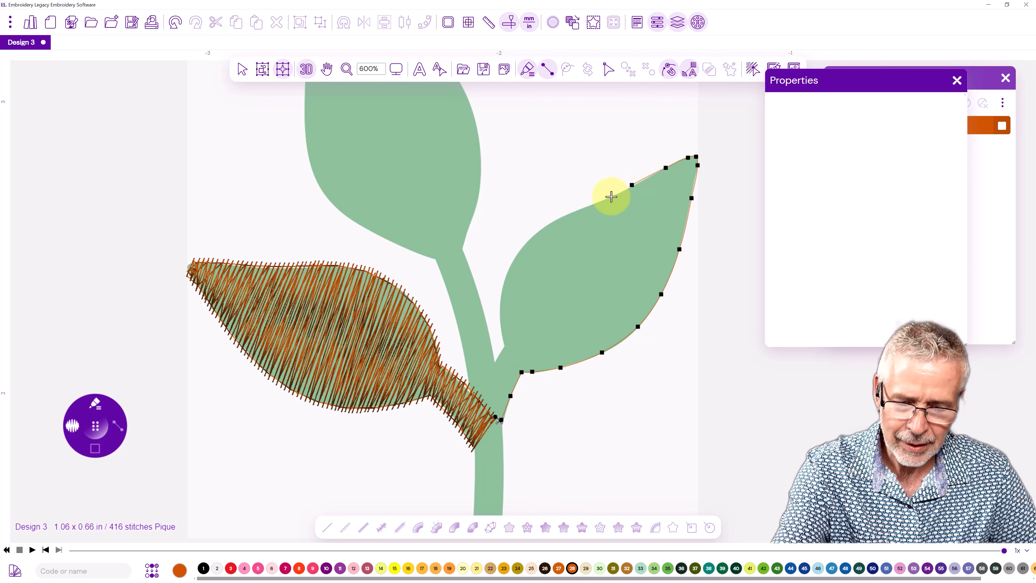
click(517, 255)
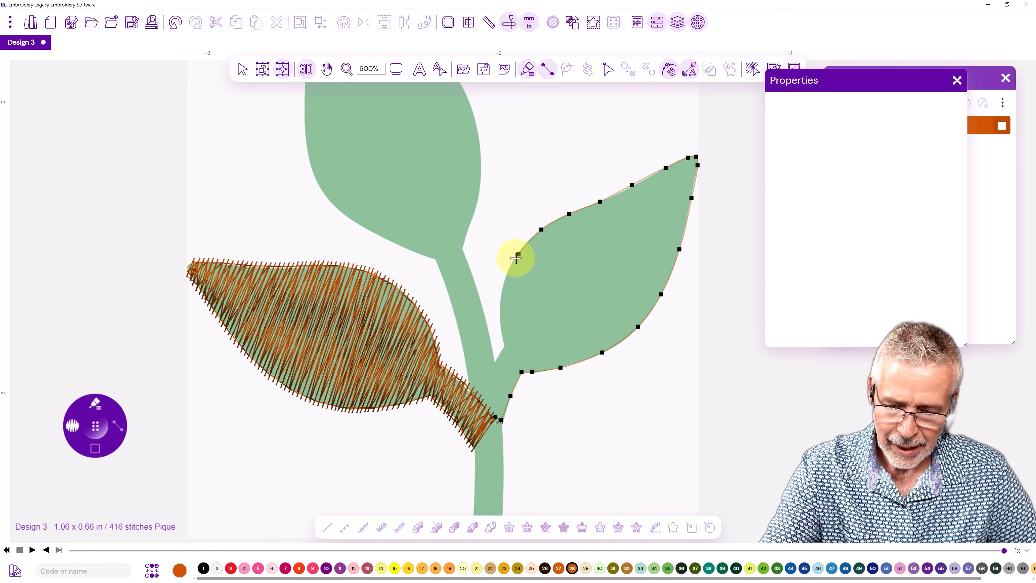
click(503, 327)
click(505, 347)
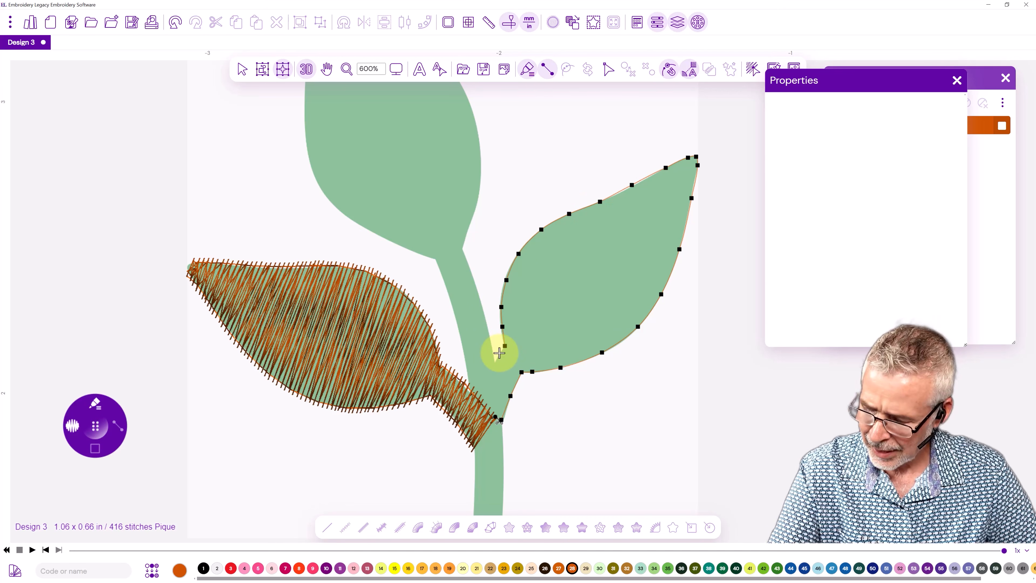
click(494, 363)
click(485, 382)
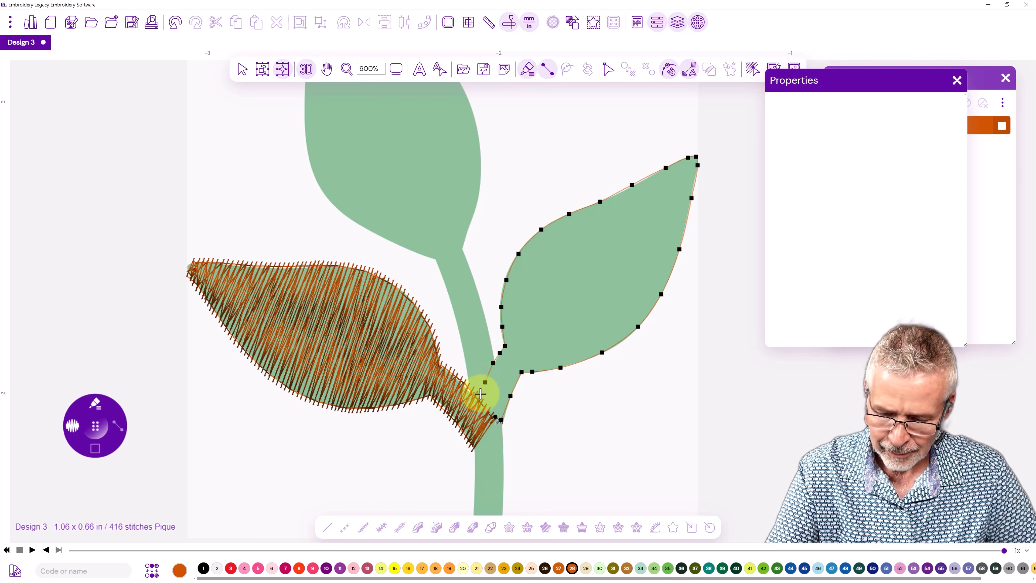
click(477, 405)
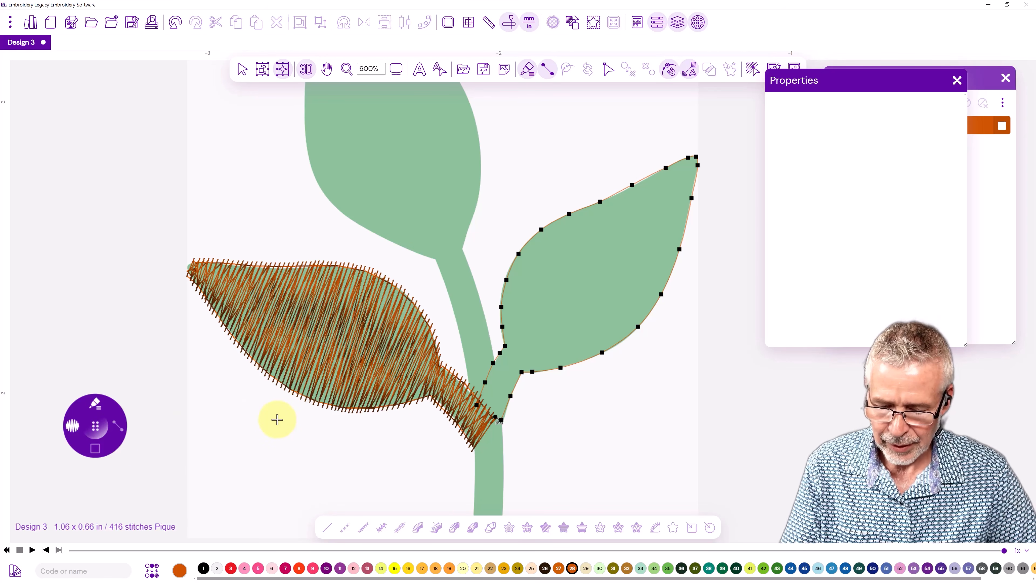
Add six stitch direction lines across the right leaf and its stalk, and generate the satin stitches.
drag(481, 393, 505, 409)
drag(500, 353, 522, 373)
drag(503, 293, 582, 363)
drag(554, 221, 644, 295)
drag(638, 181, 687, 222)
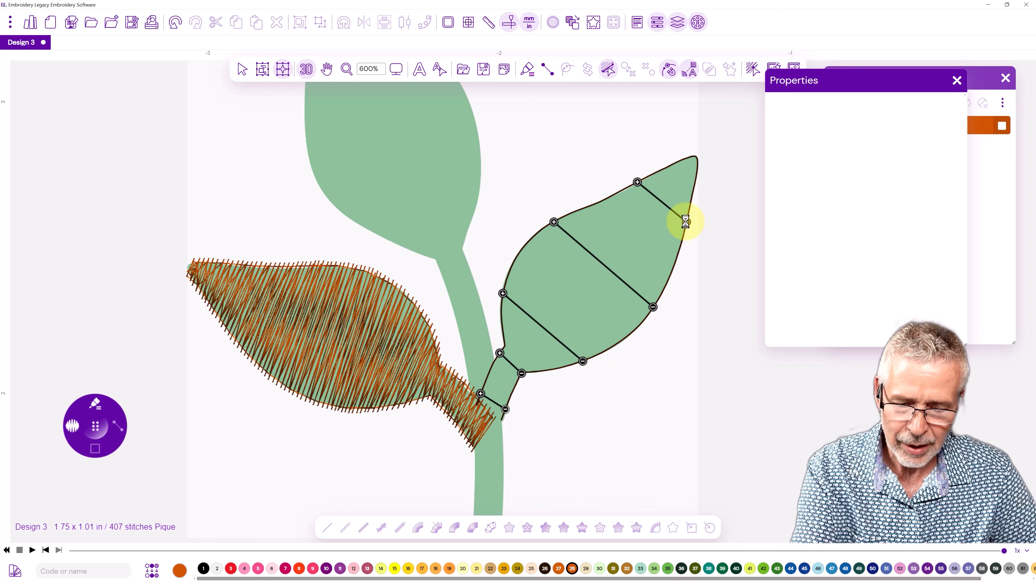
drag(627, 333, 523, 245)
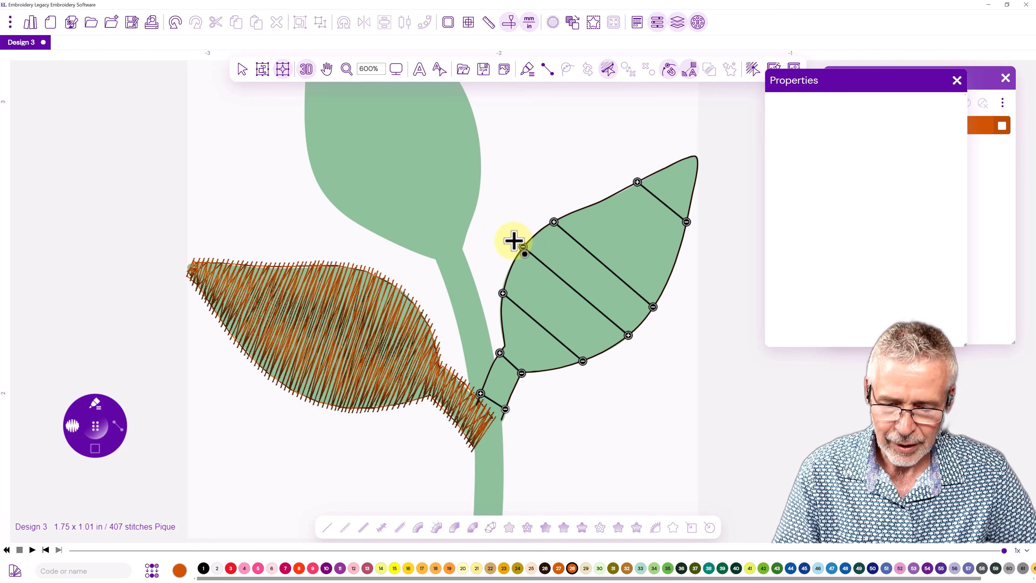
right_click(512, 243)
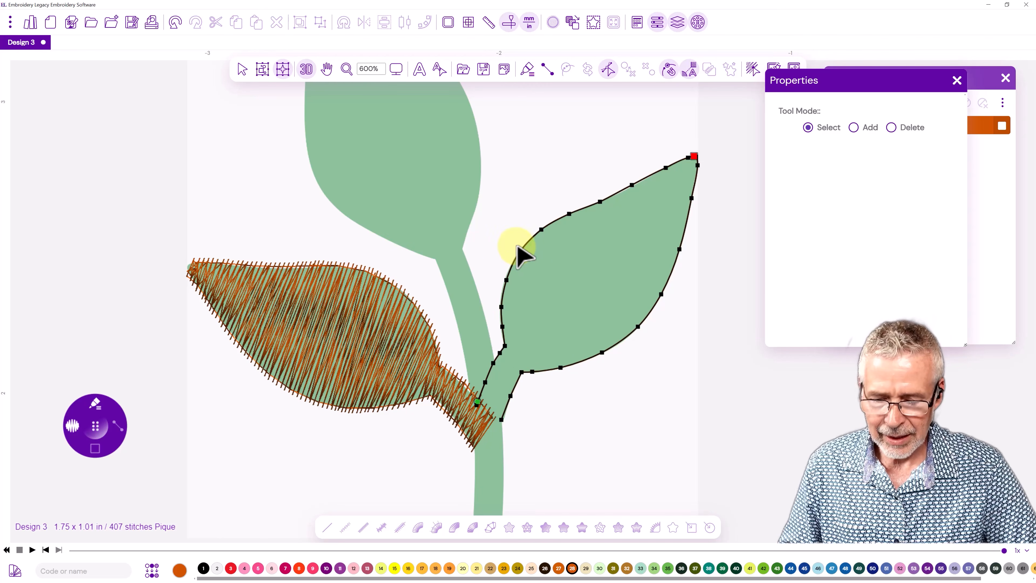
right_click(517, 246)
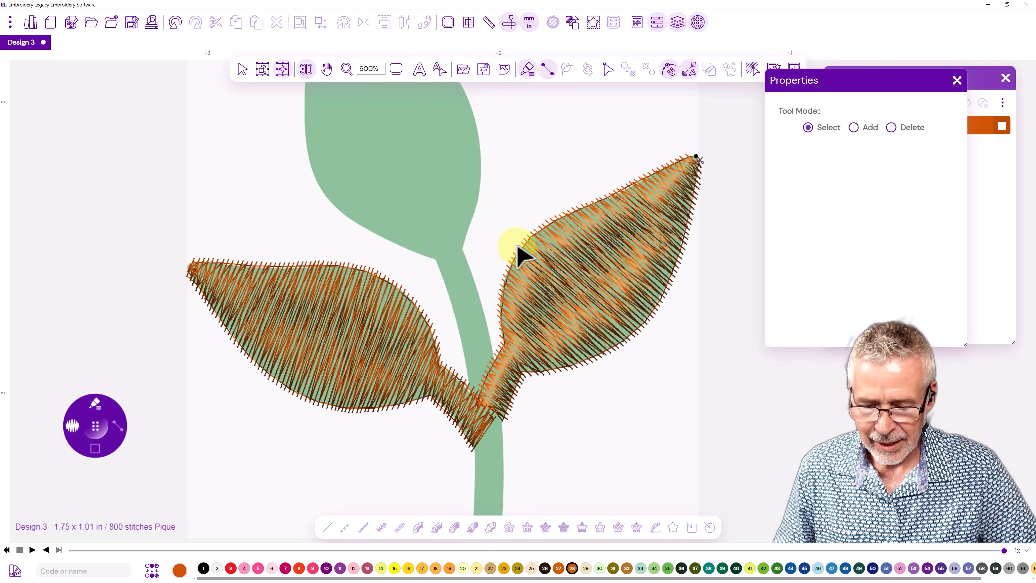
Check the Smart Join, Auto Trim and Auto Lock options without changing them.
click(691, 73)
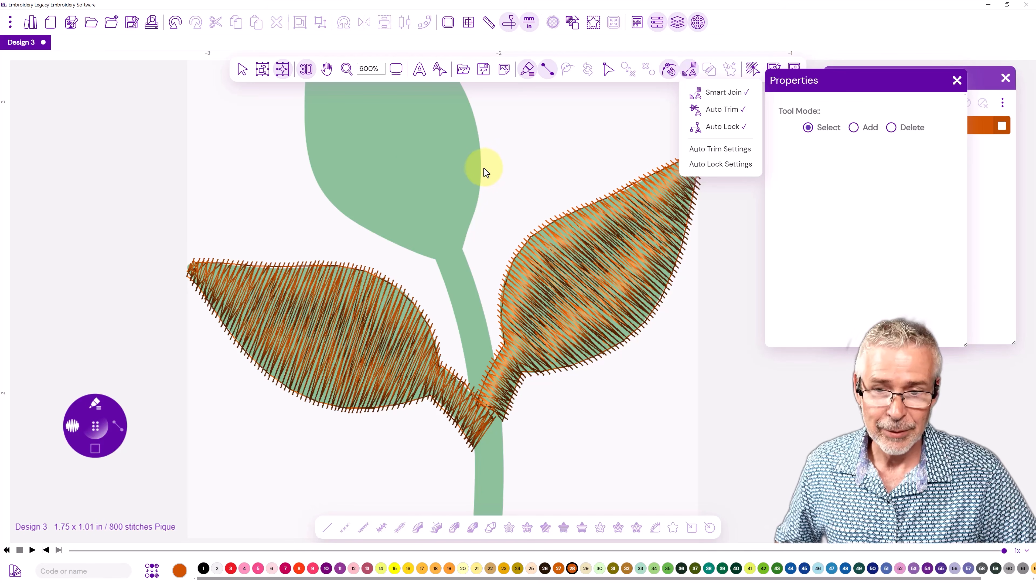
click(492, 174)
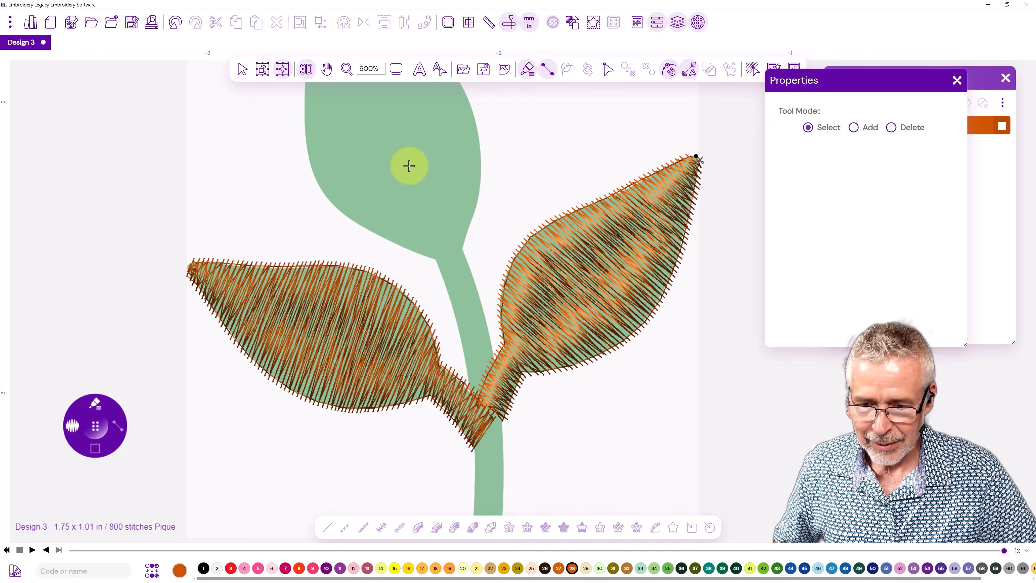
Switch to Fast Draw and trace the main stem's left edge from its bottom end up towards the upper leaf.
drag(391, 145, 472, 319)
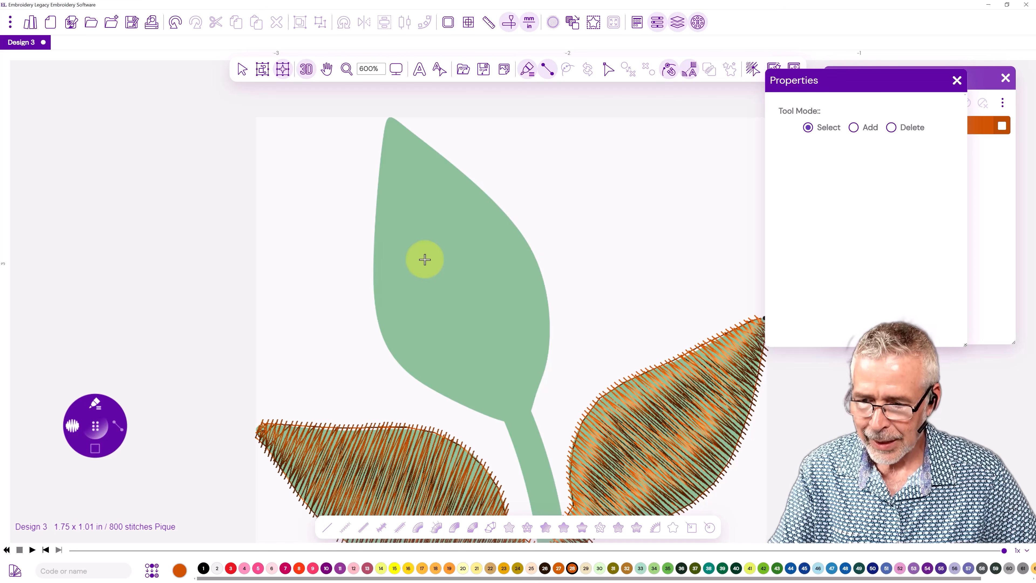
click(115, 430)
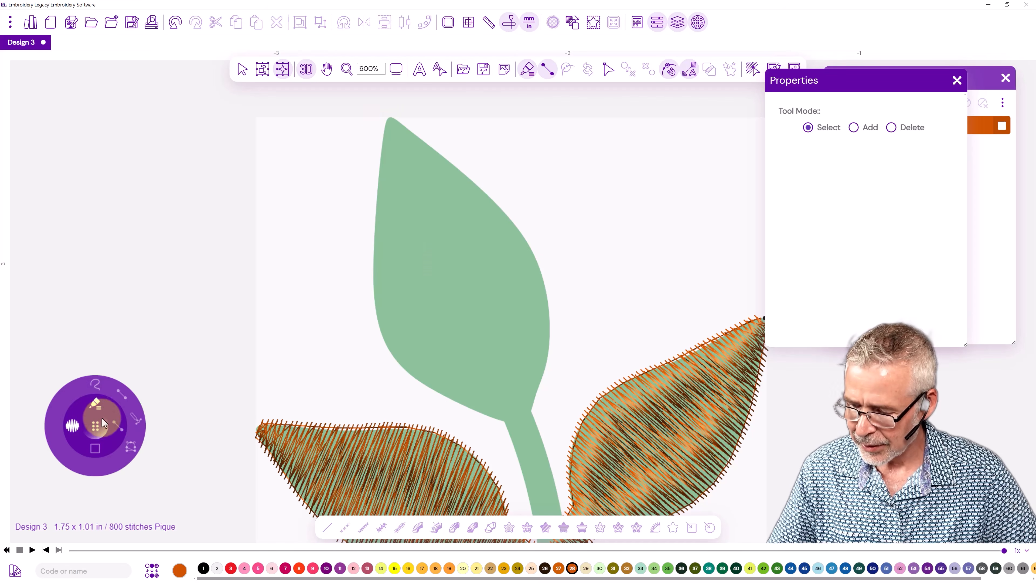
click(131, 448)
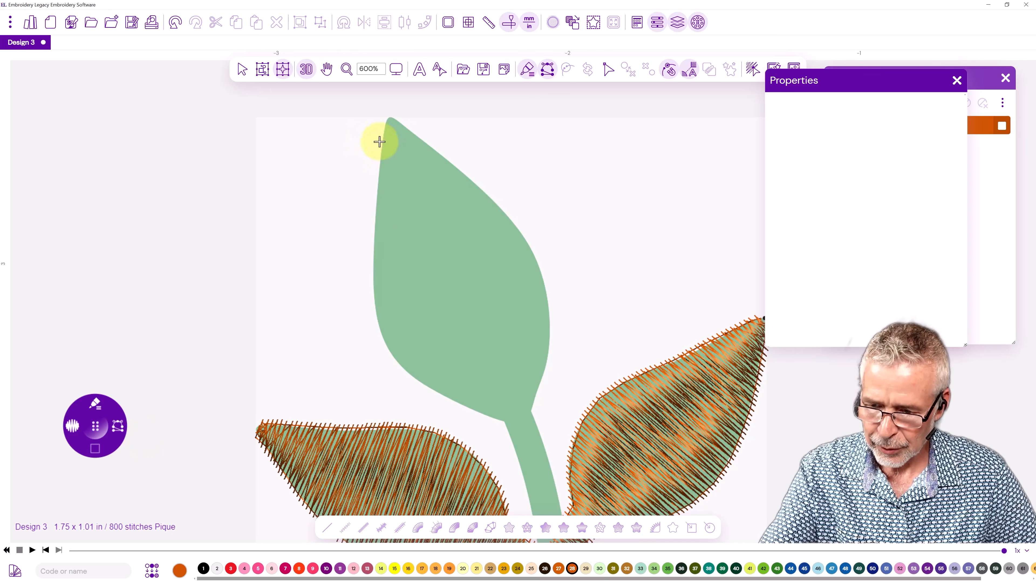
mouse_move(513, 405)
mouse_down()
mouse_move(546, 348)
mouse_move(465, 158)
mouse_move(480, 223)
mouse_move(464, 209)
mouse_up()
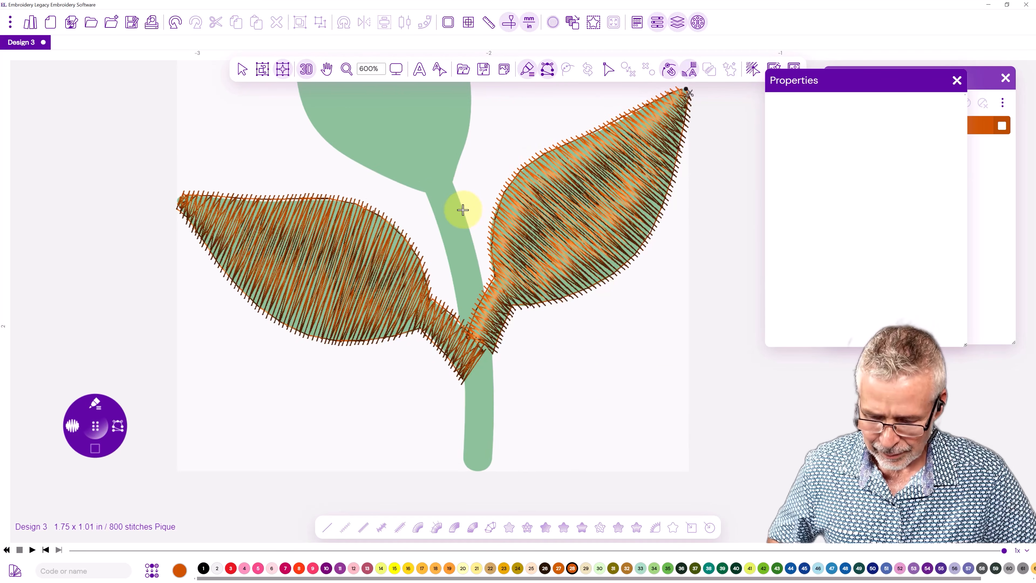
click(463, 451)
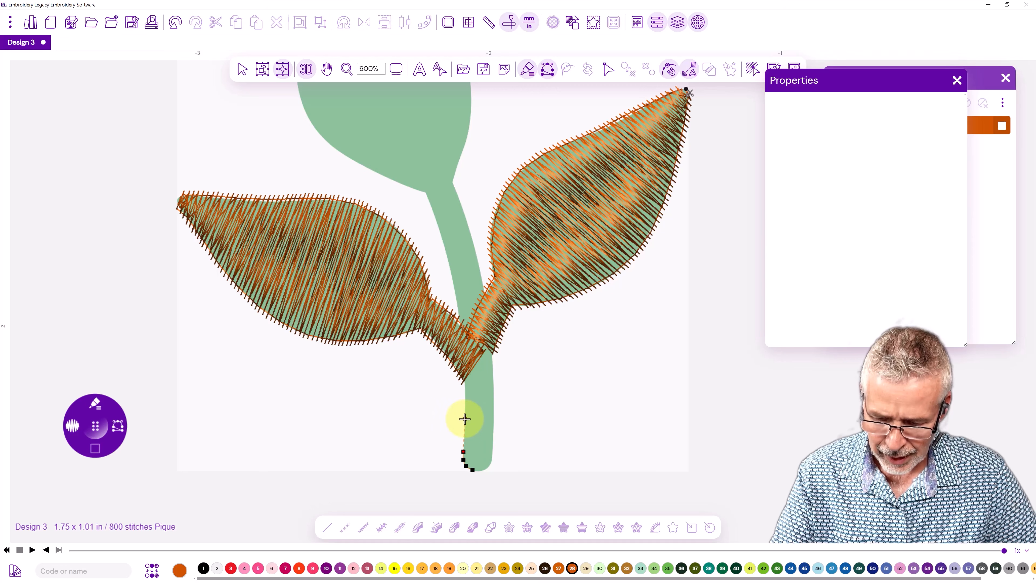
click(465, 419)
click(465, 385)
click(462, 331)
click(453, 282)
click(439, 226)
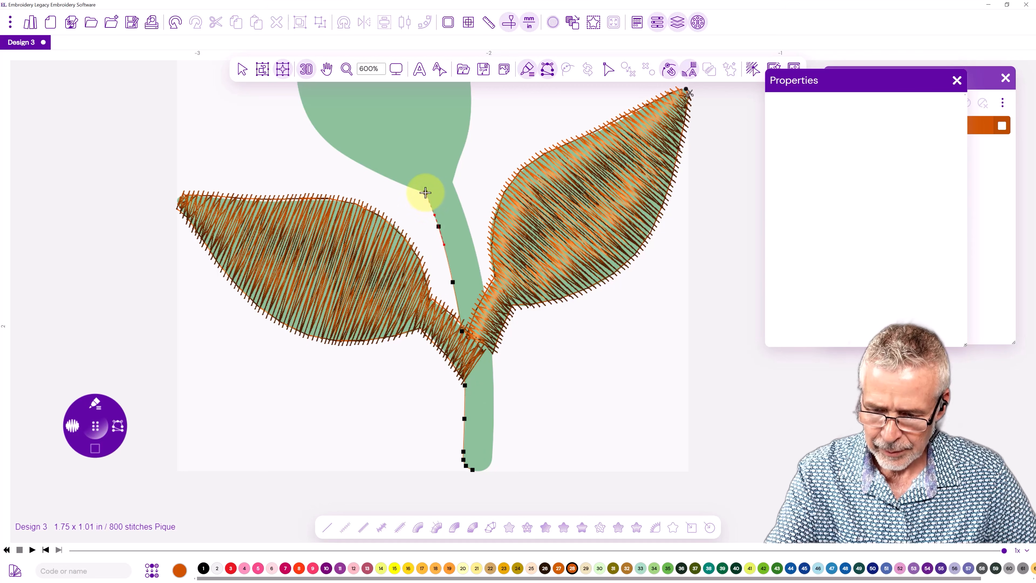
Trace the upper leaf's left edge from its base up to the tip.
click(419, 191)
click(379, 174)
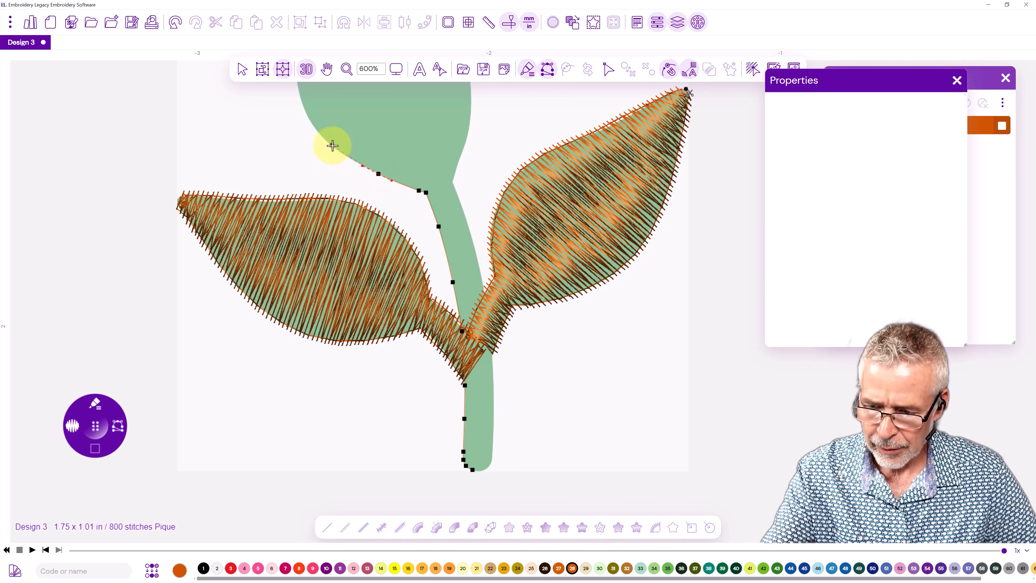
click(331, 146)
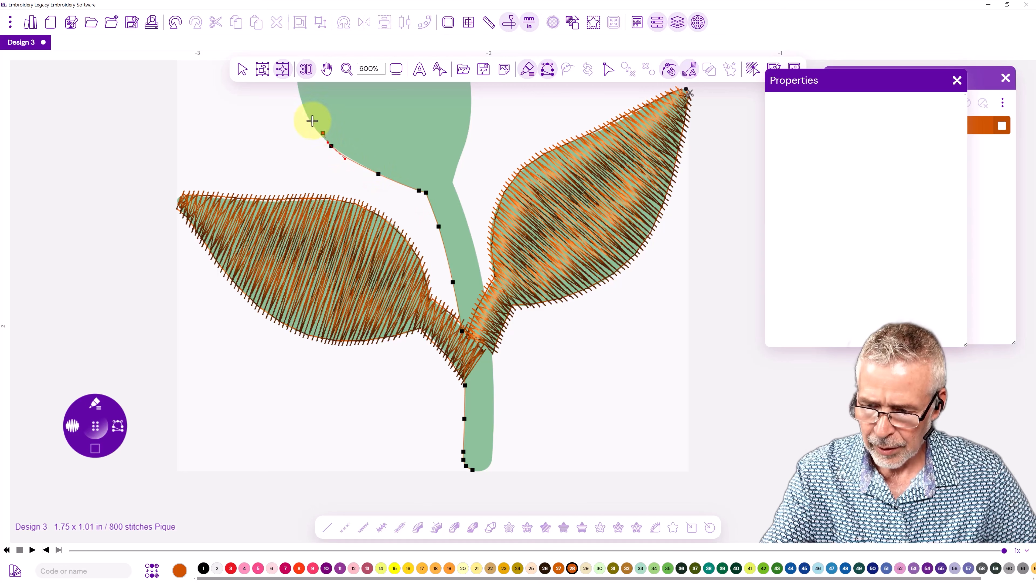
click(305, 108)
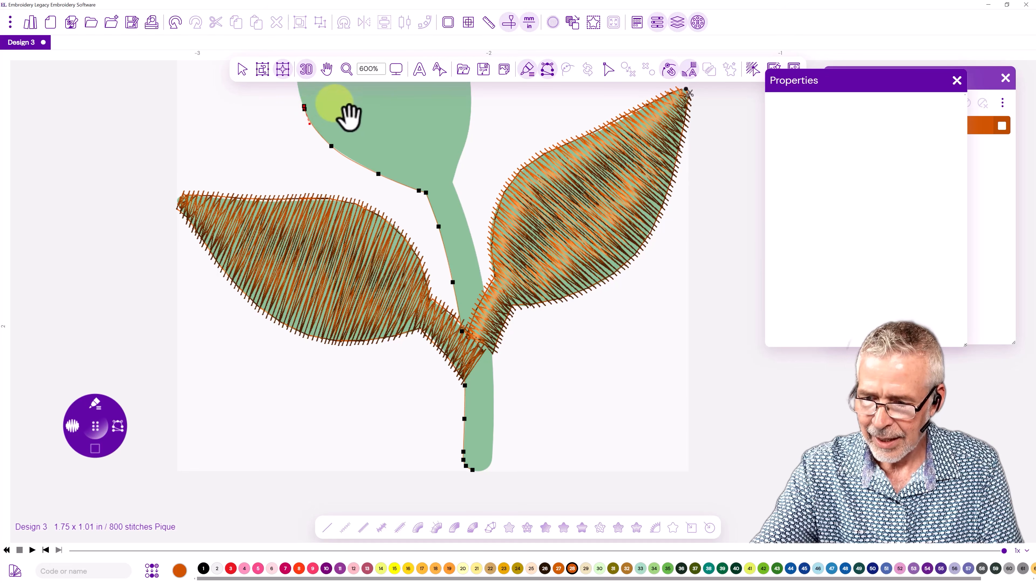
drag(347, 115, 421, 338)
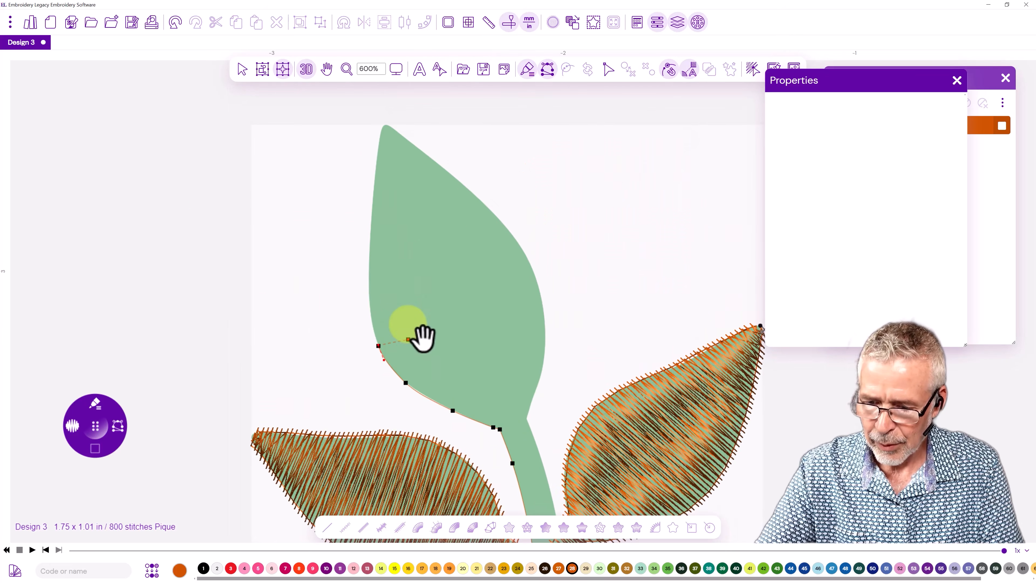
click(369, 294)
click(371, 231)
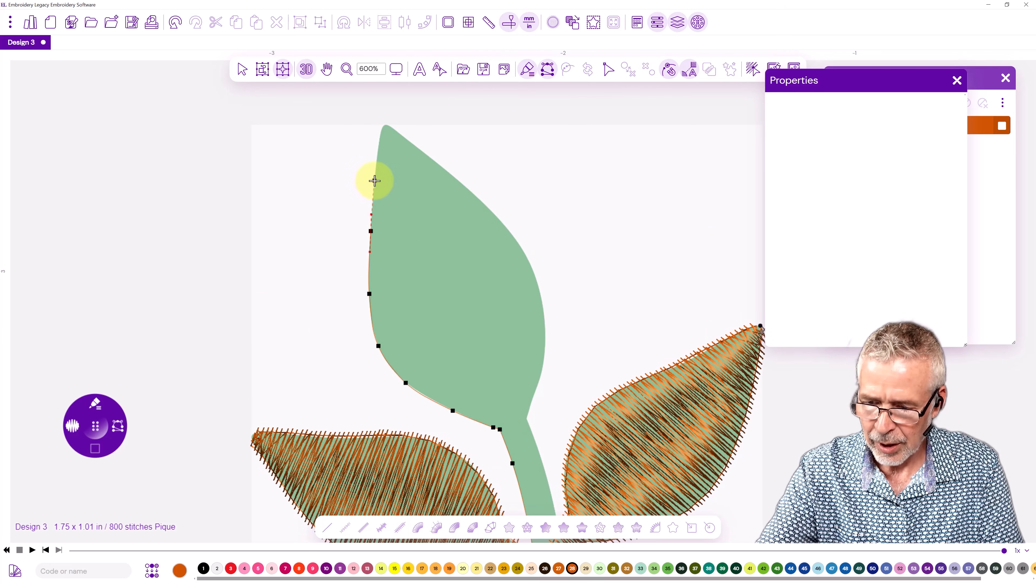
click(375, 180)
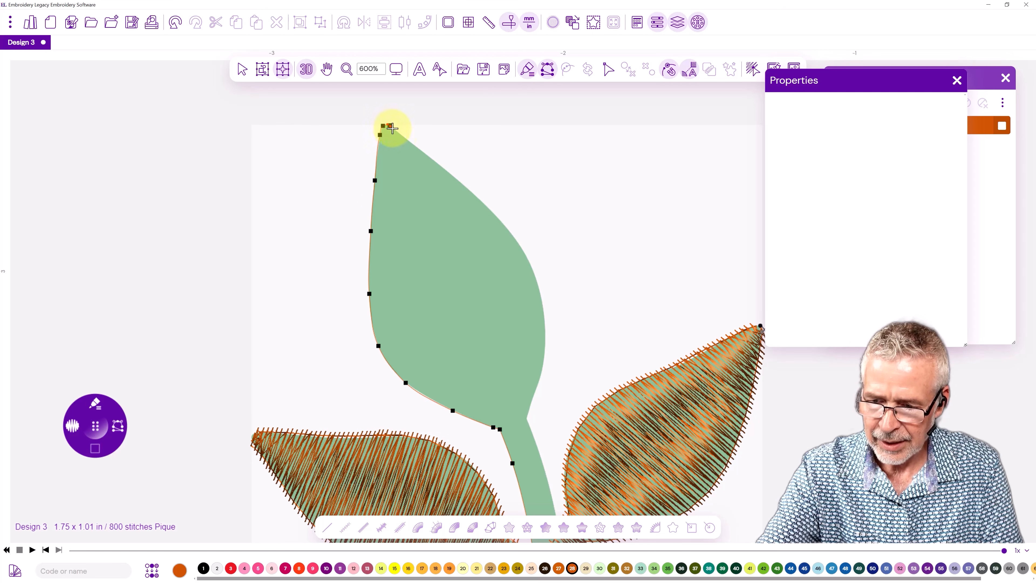
Trace the upper leaf's right edge from the tip down to where it meets the main stem.
click(401, 134)
click(437, 161)
click(483, 202)
click(516, 239)
click(541, 294)
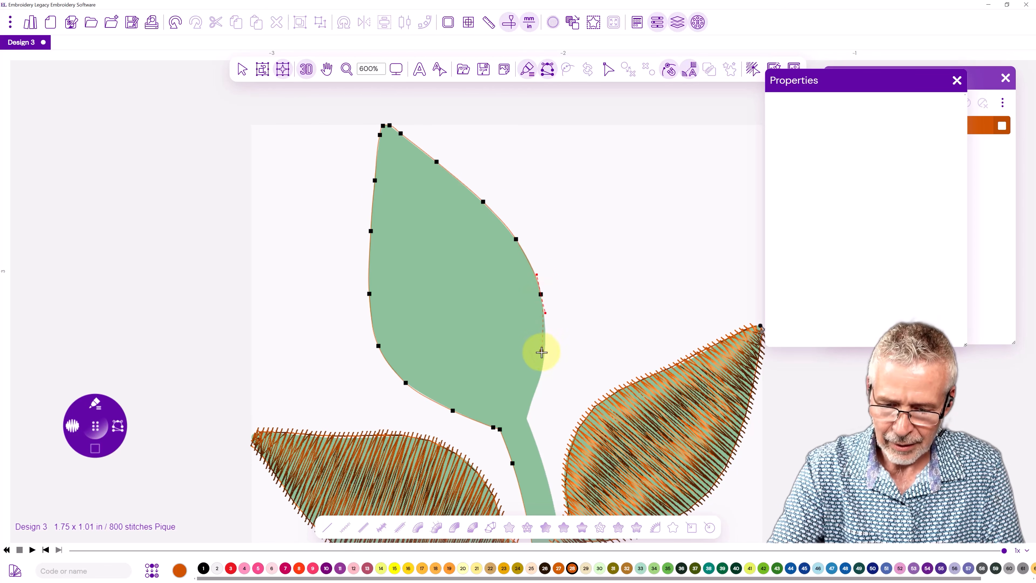
click(545, 357)
click(534, 400)
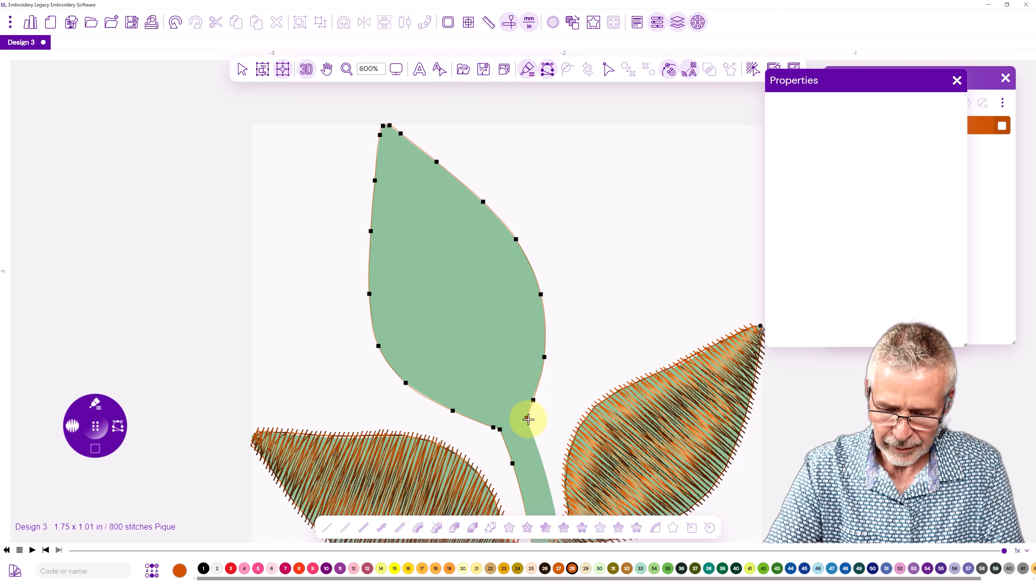
click(527, 417)
Trace the main stem's right edge down to its rounded bottom end and finish the outline.
click(536, 441)
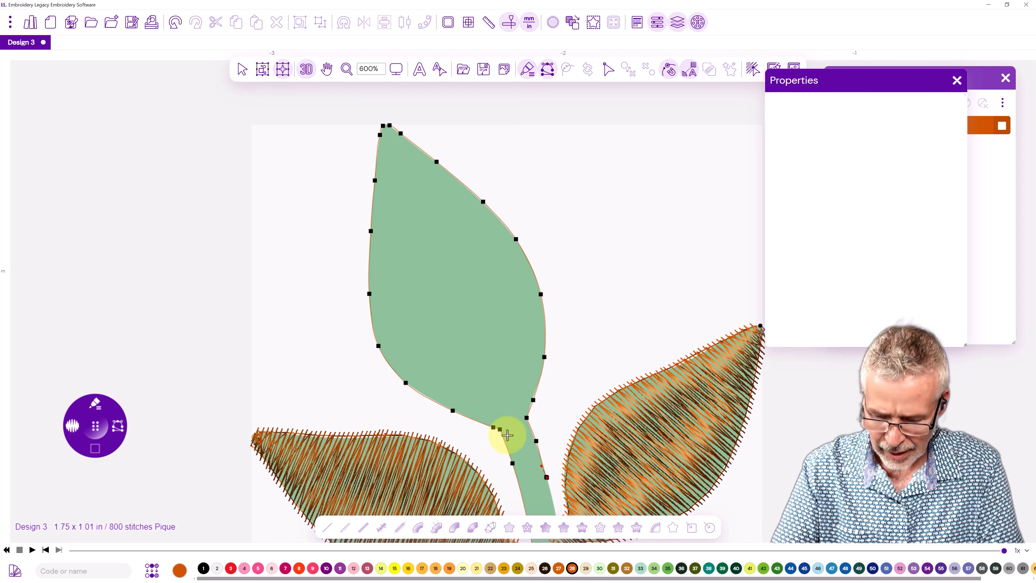
drag(505, 443, 346, 225)
click(401, 304)
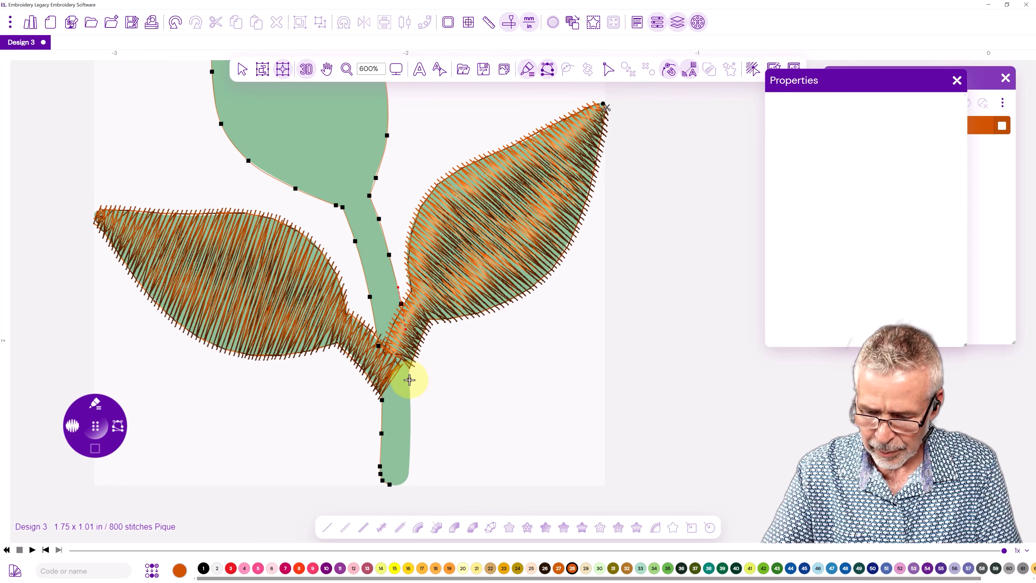
click(409, 379)
click(411, 436)
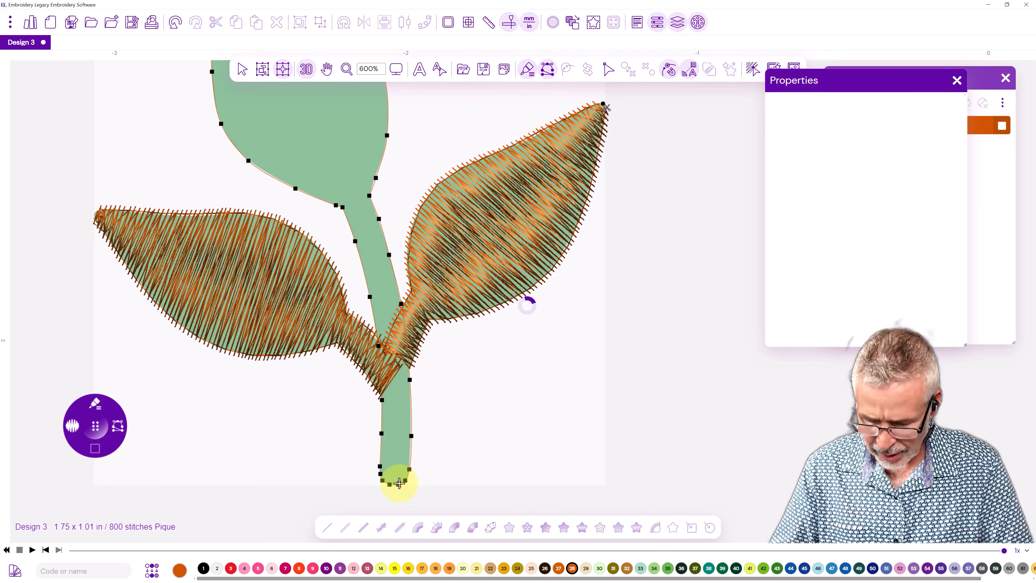
right_click(400, 483)
Add seven stitch direction lines across the main stem and upper leaf, and generate the satin stitches.
drag(410, 472, 372, 471)
drag(414, 384, 373, 386)
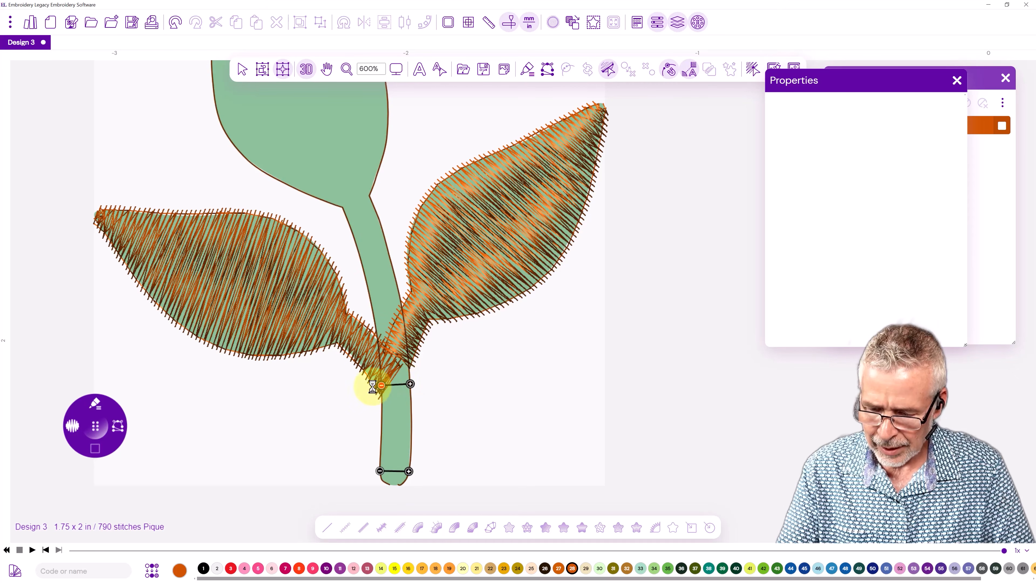
drag(389, 250, 360, 259)
drag(369, 195, 337, 205)
drag(388, 97, 243, 154)
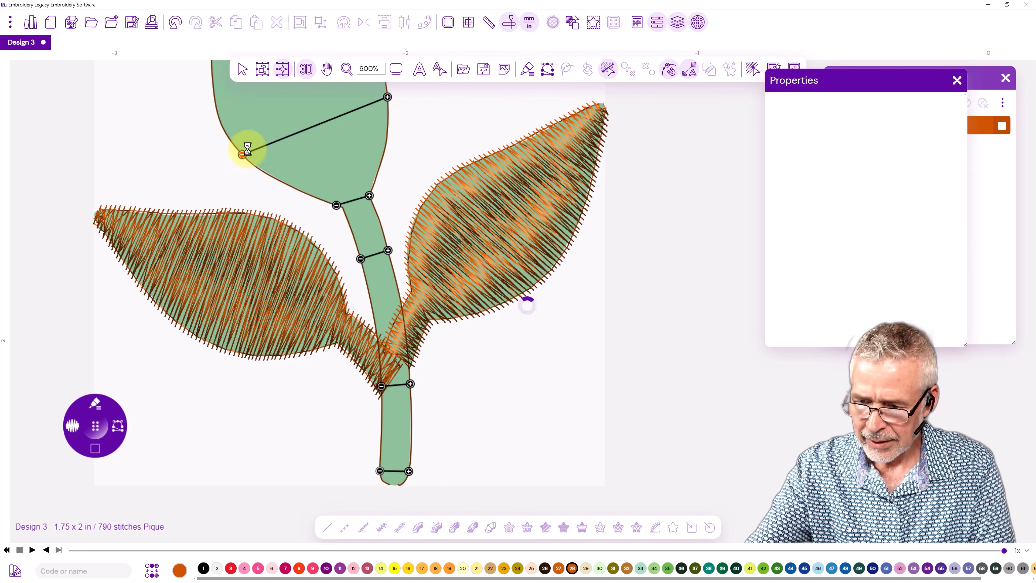
drag(266, 104, 354, 280)
drag(433, 183, 291, 241)
drag(356, 107, 306, 130)
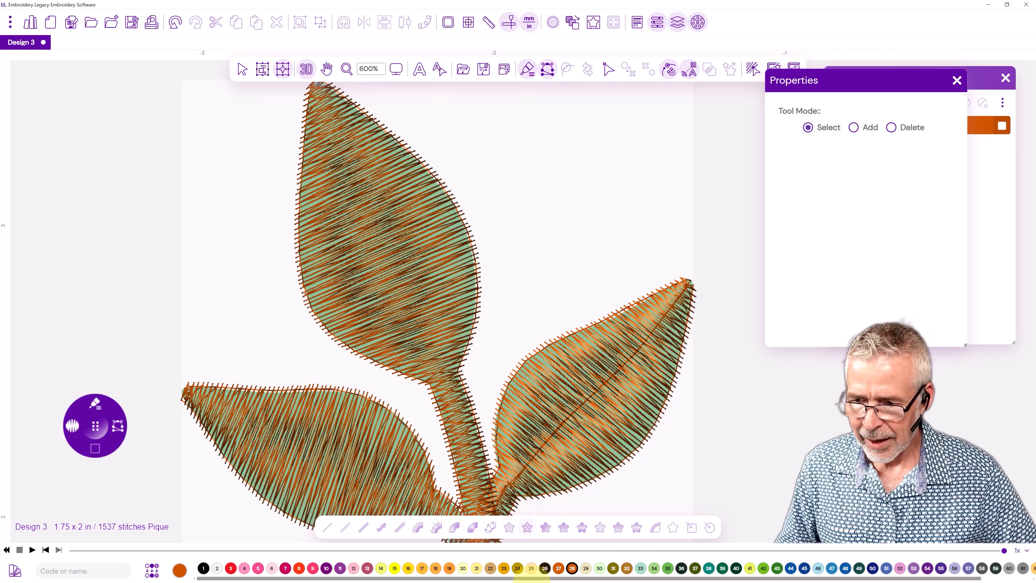
Hide the backdrop image behind the stitched leaf design.
click(396, 69)
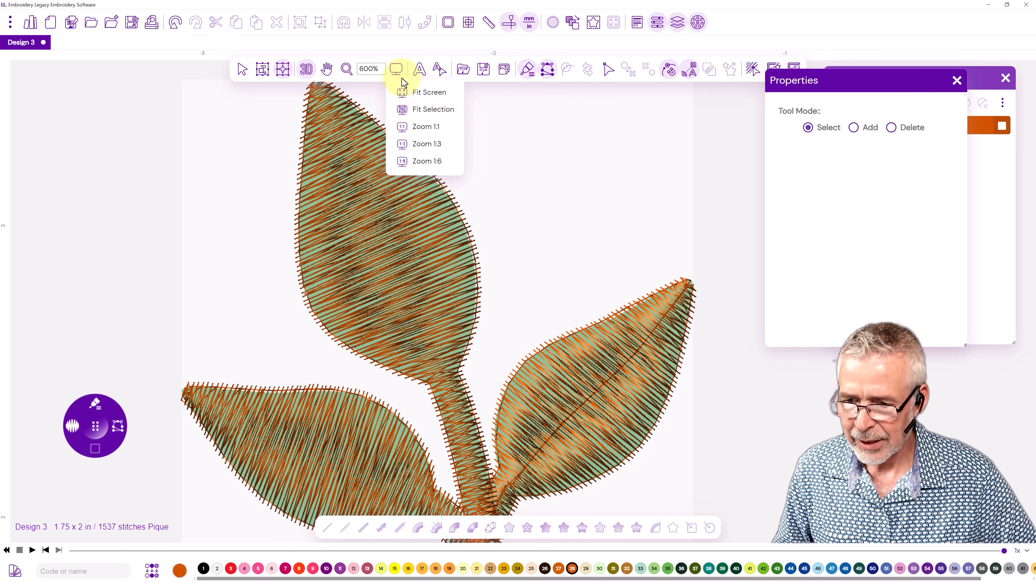
click(420, 101)
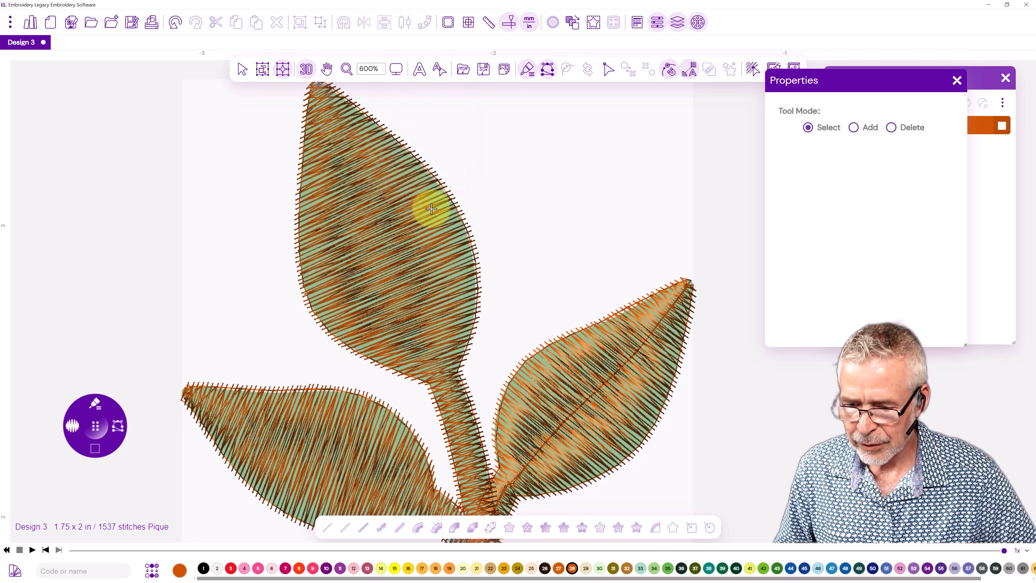
click(392, 70)
click(423, 110)
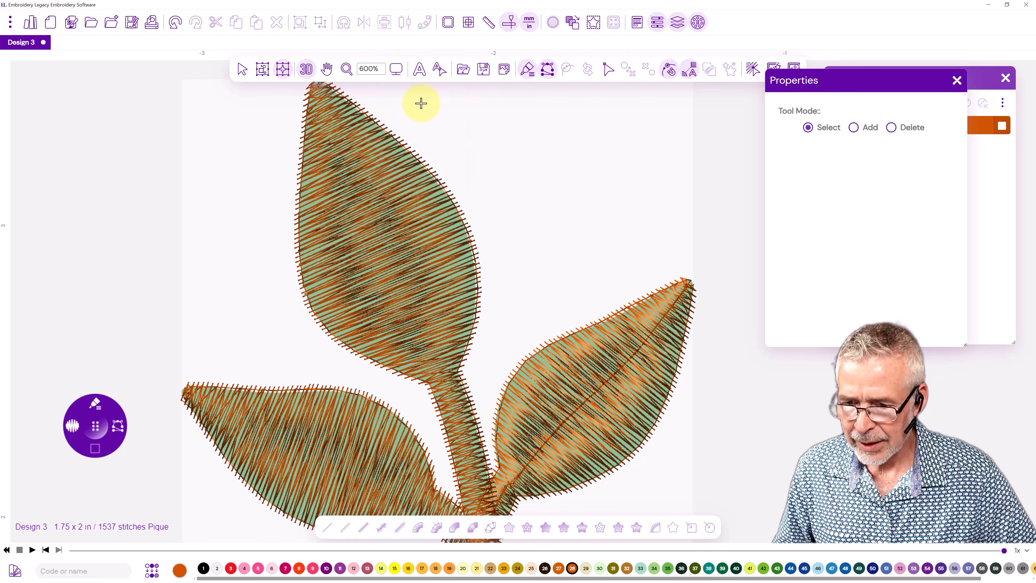
click(394, 70)
click(412, 98)
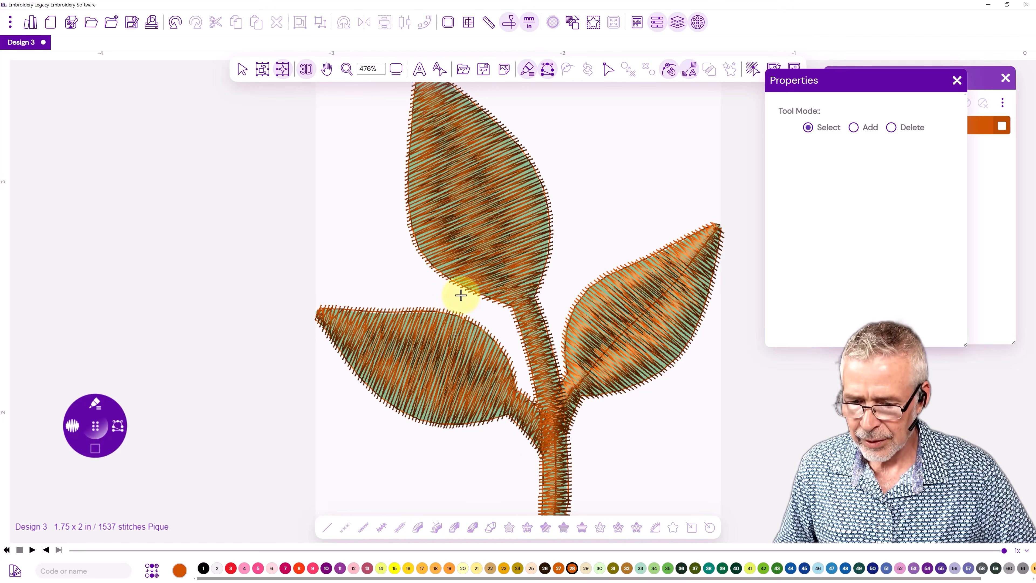
scroll(450, 310, up, 3)
scroll(450, 309, down, 2)
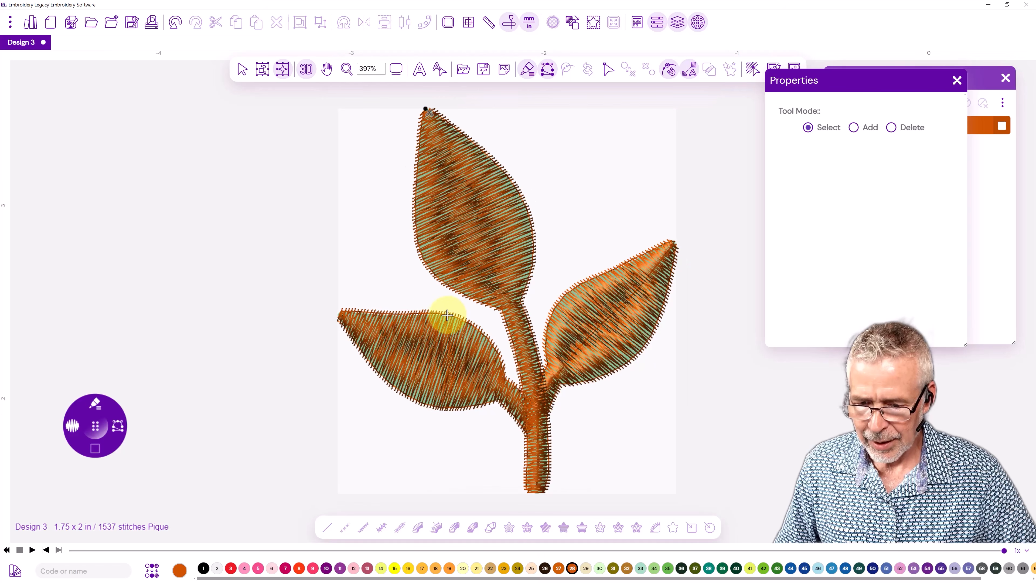
click(506, 70)
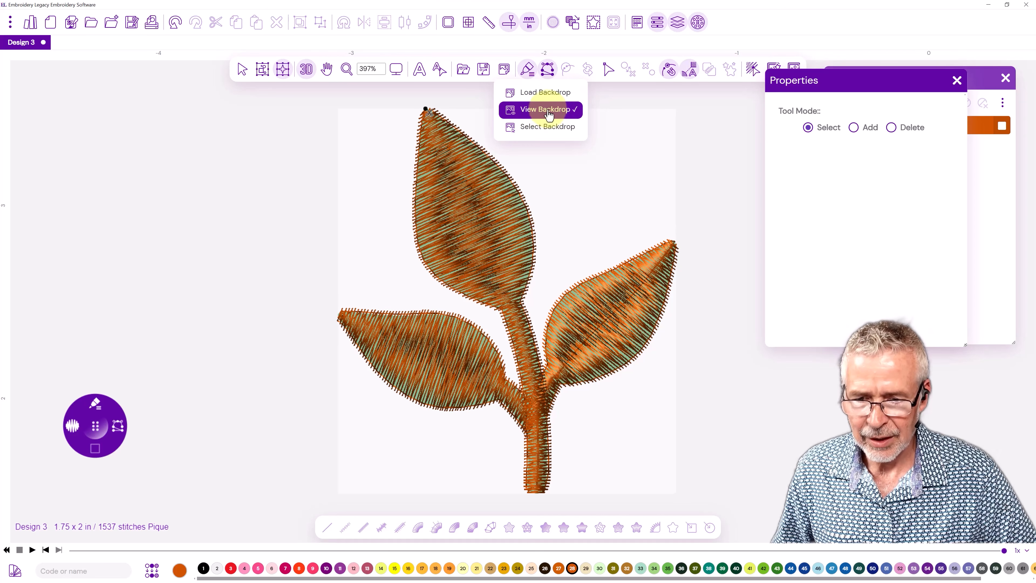
click(538, 110)
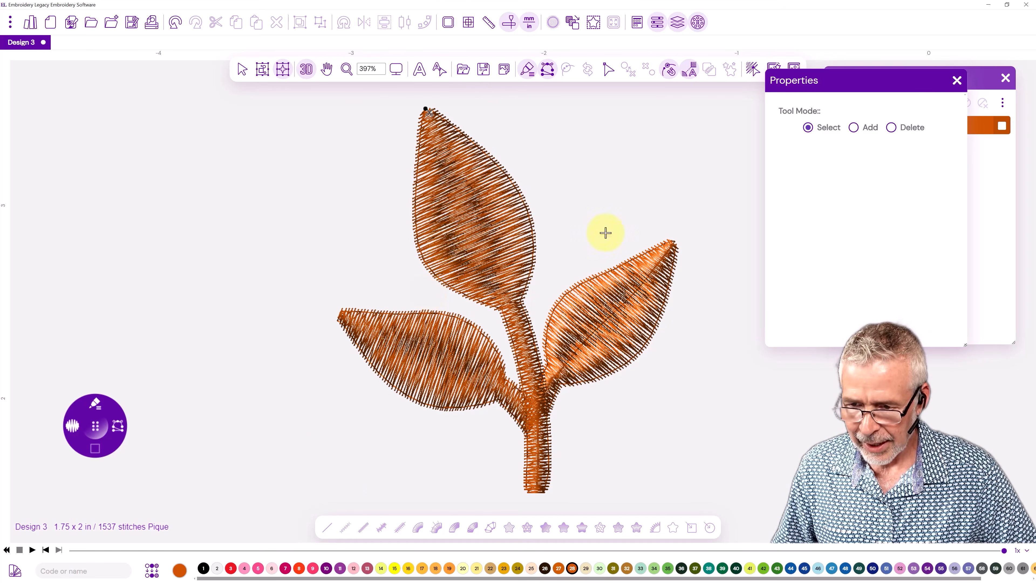
Select the whole Brother 339 Clay Brown group and recolor it to Brother 509 Leaf Green.
click(985, 77)
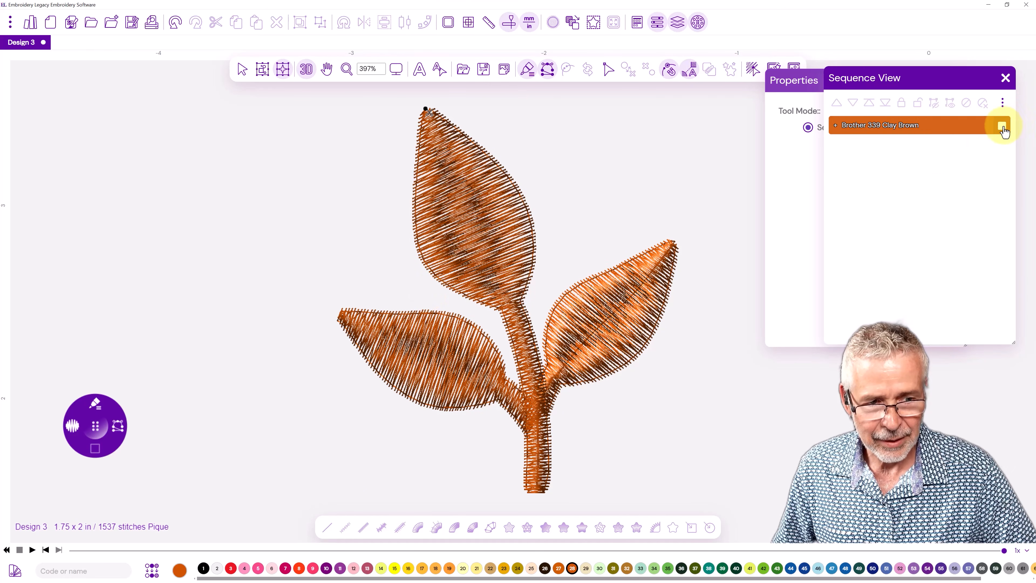
click(1003, 125)
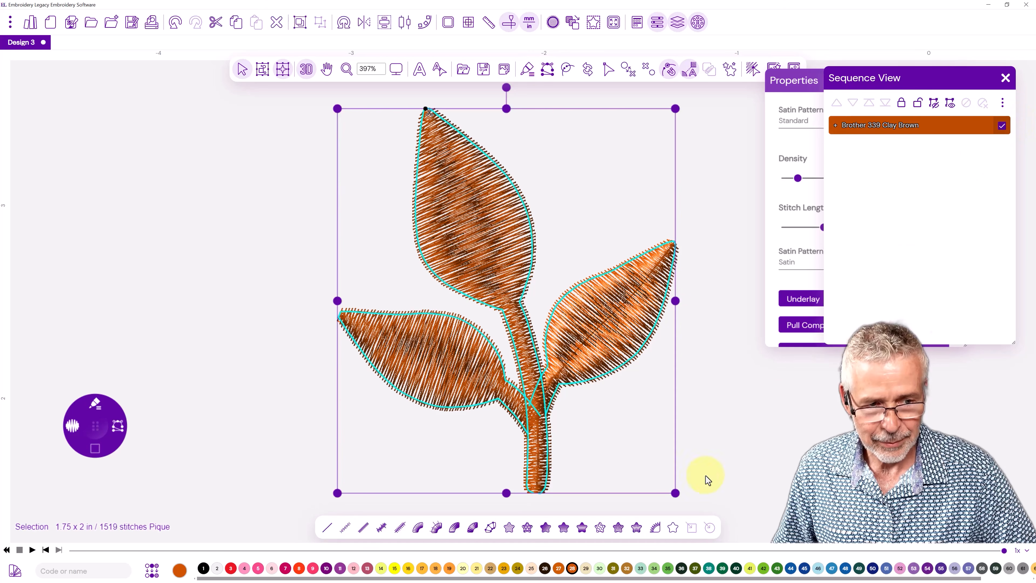
click(668, 572)
click(187, 367)
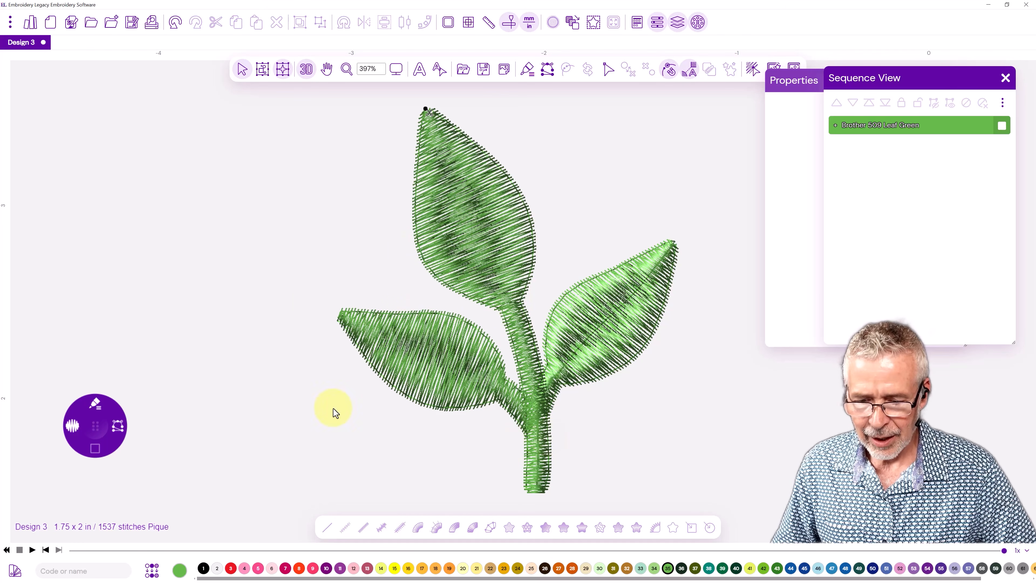
Play back the leaf design's stitching sequence through to its end.
click(509, 26)
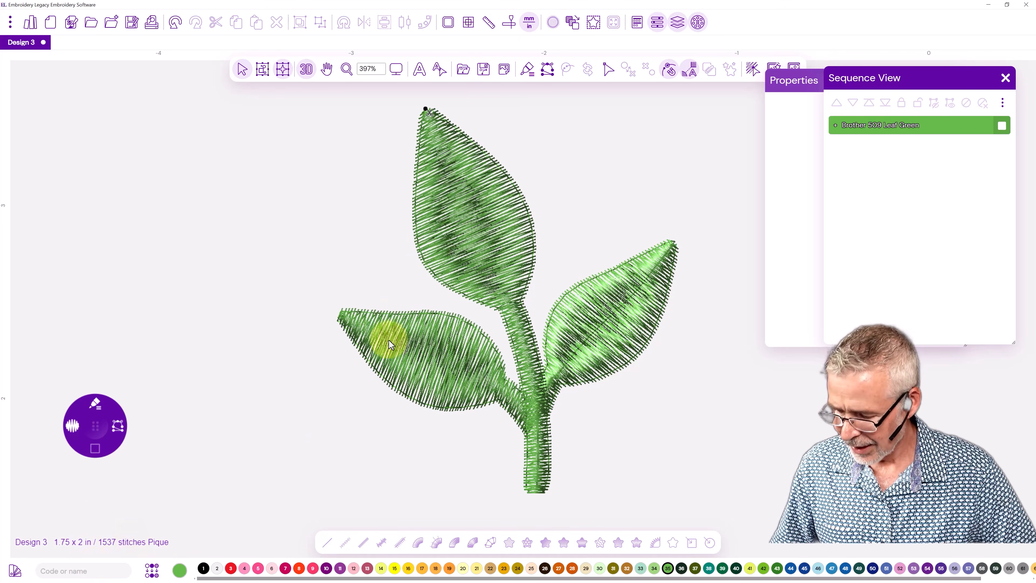
click(510, 26)
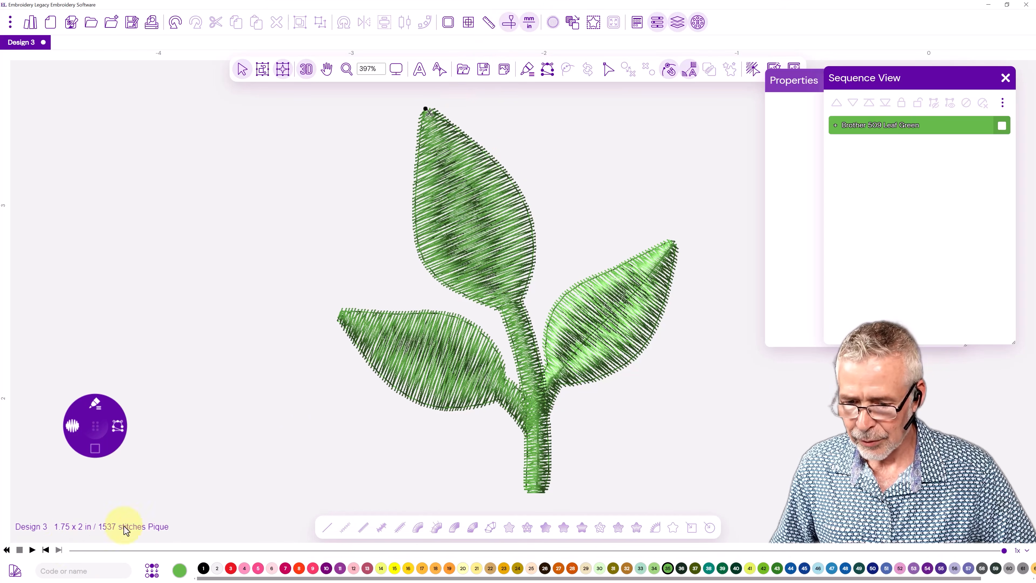
click(32, 551)
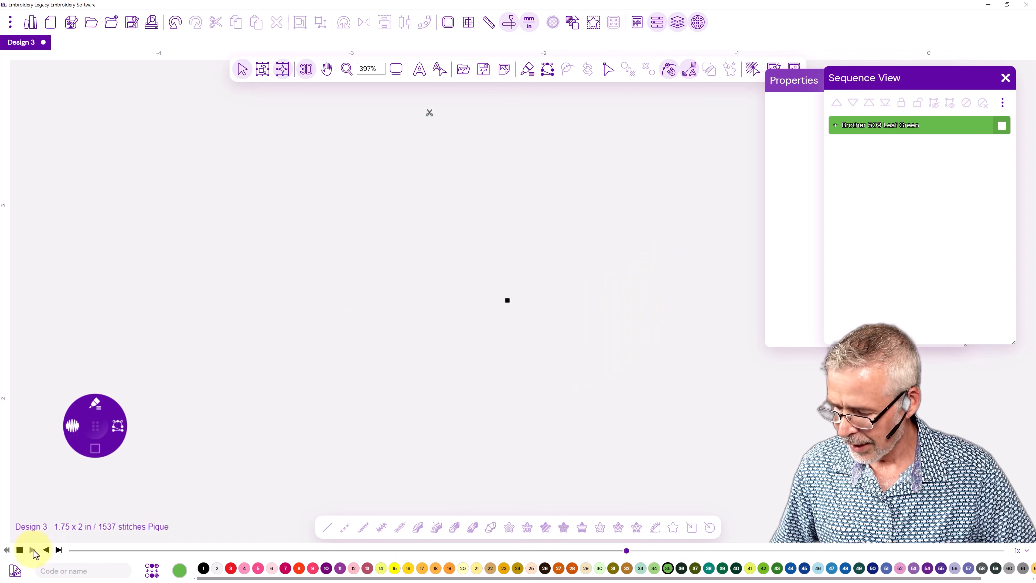
mouse_move(75, 550)
mouse_down()
mouse_move(203, 551)
mouse_move(270, 573)
mouse_move(1018, 576)
mouse_up()
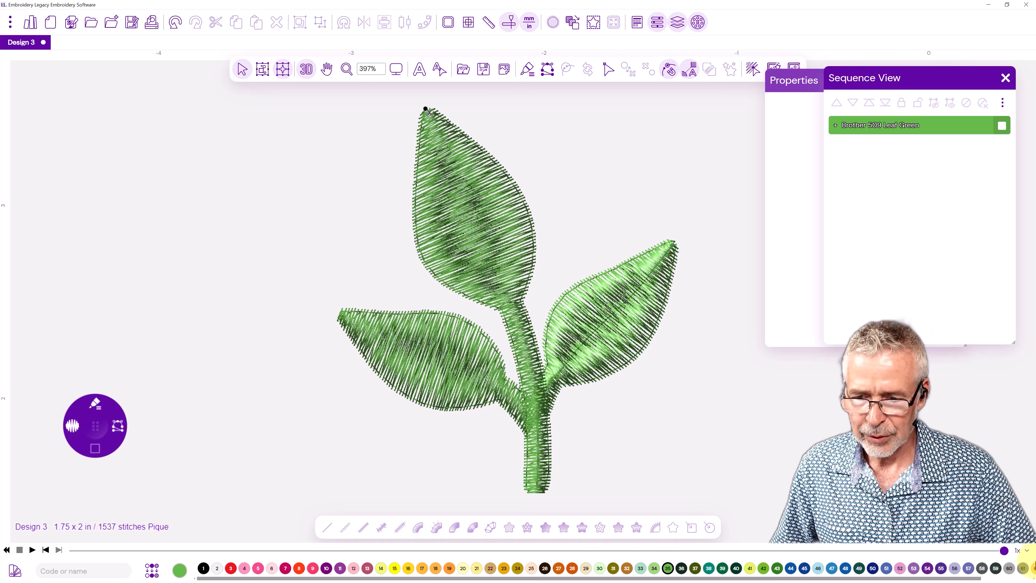
Import the Leaves1 vector file into the design, leaving empty space beside the stitched leaf.
key(space)
drag(619, 257, 387, 279)
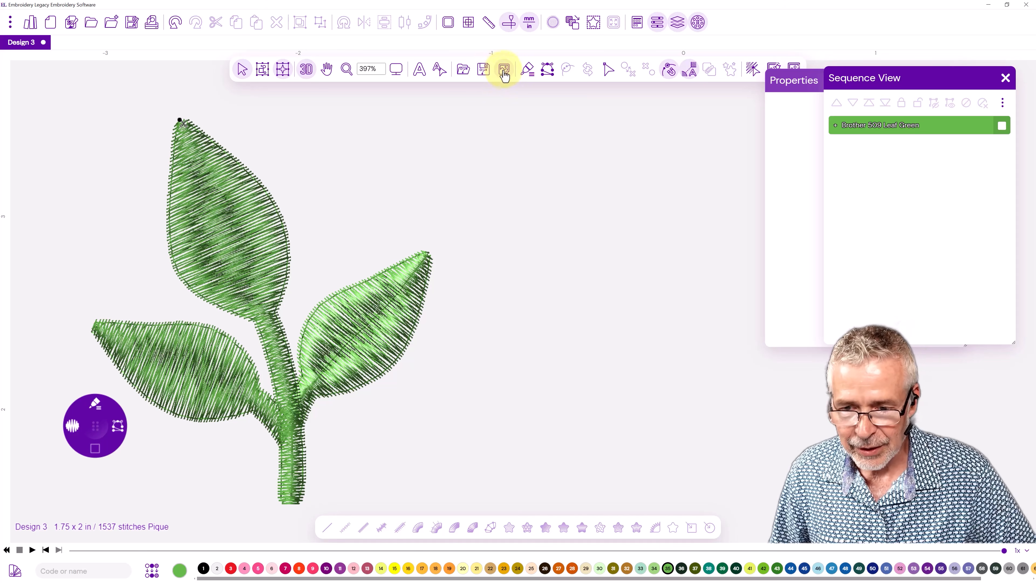
click(463, 73)
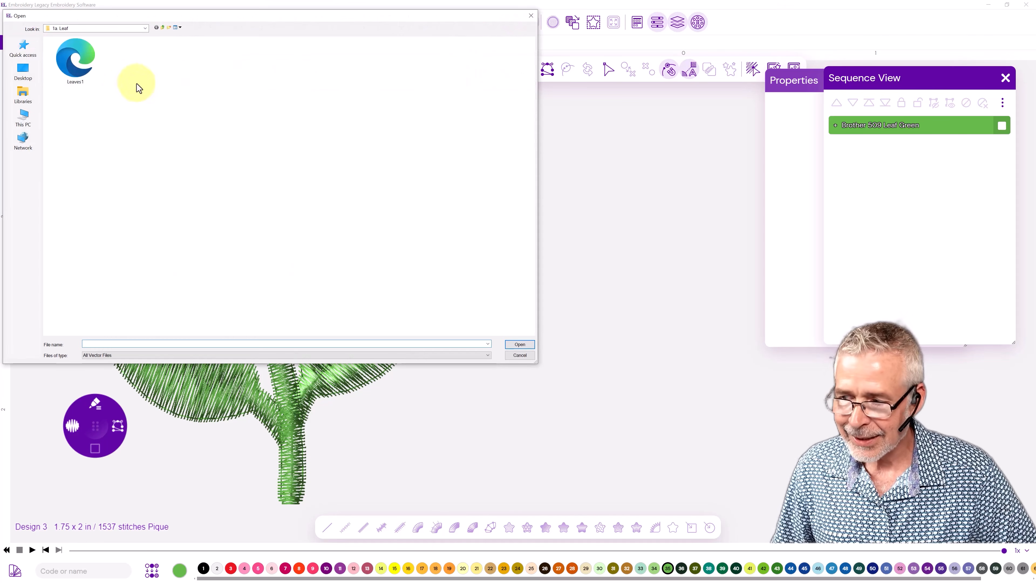
click(525, 345)
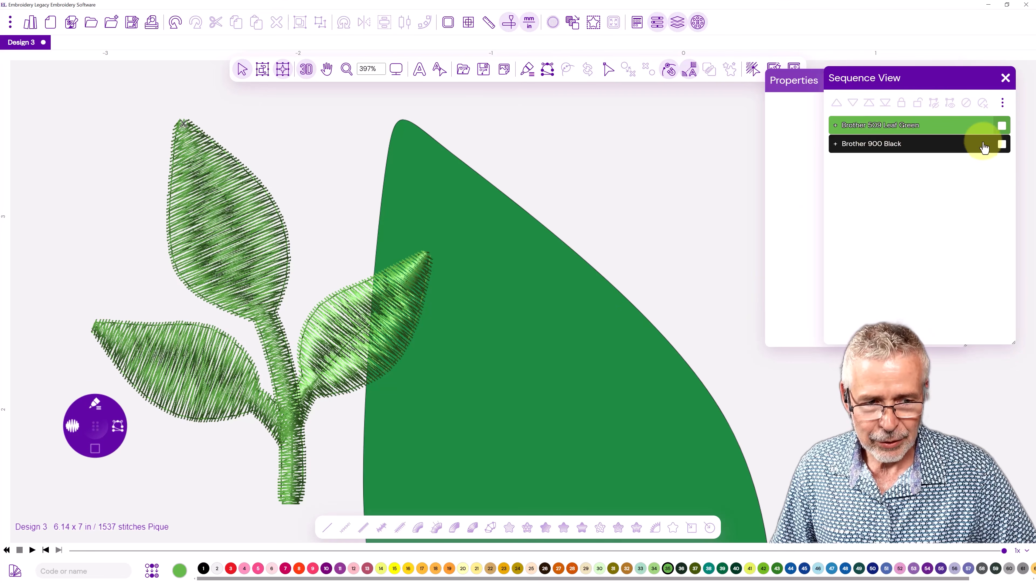
Scale the imported vector leaf to a height of 2 in with its aspect ratio maintained.
click(1002, 146)
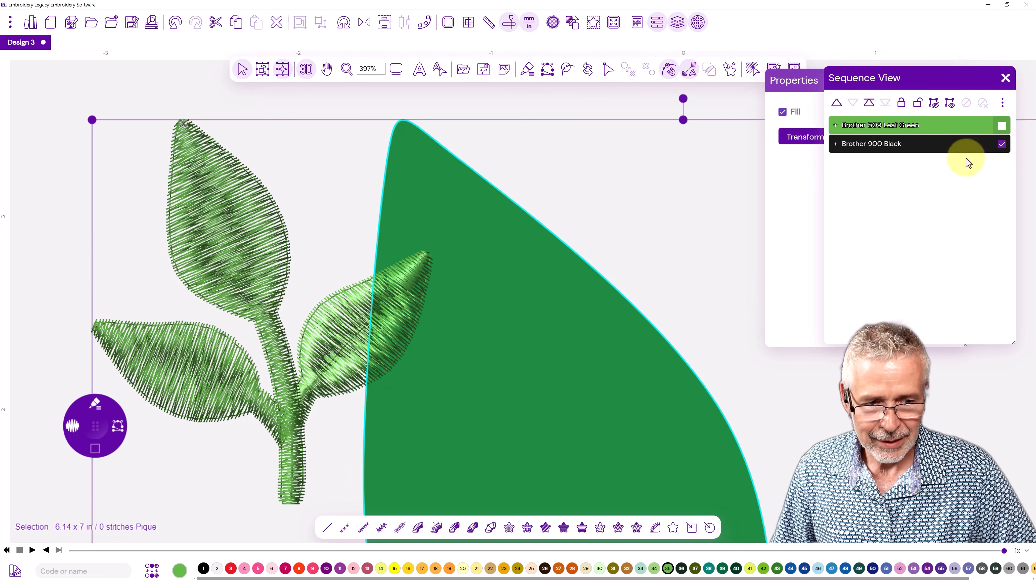
drag(798, 79, 589, 92)
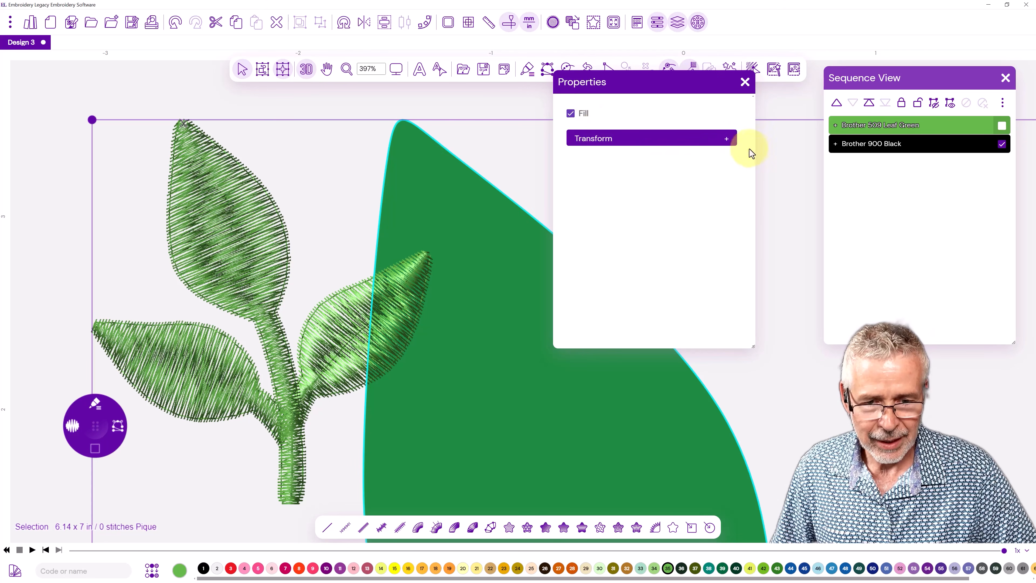
click(727, 138)
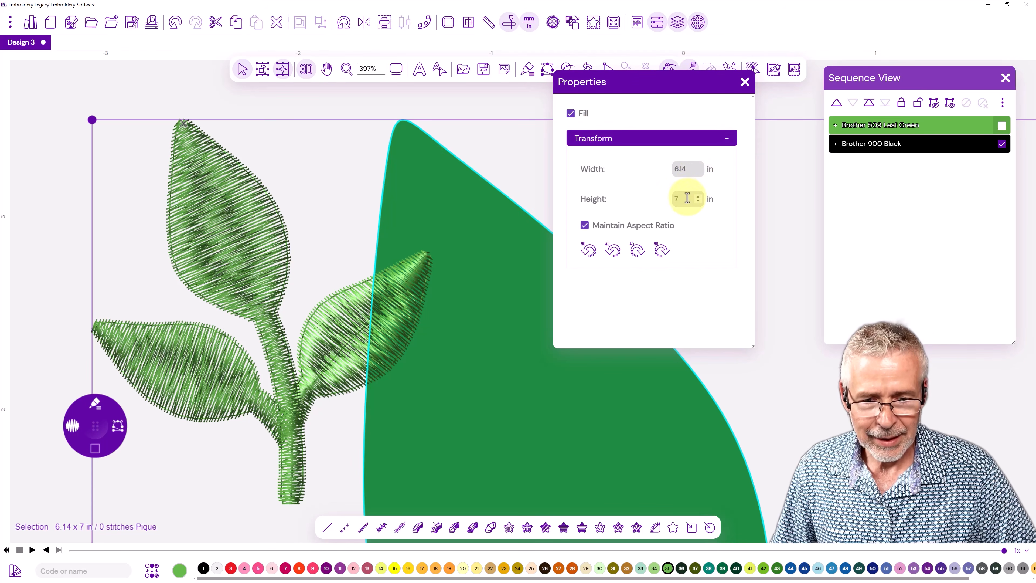
text(2)
key(Return)
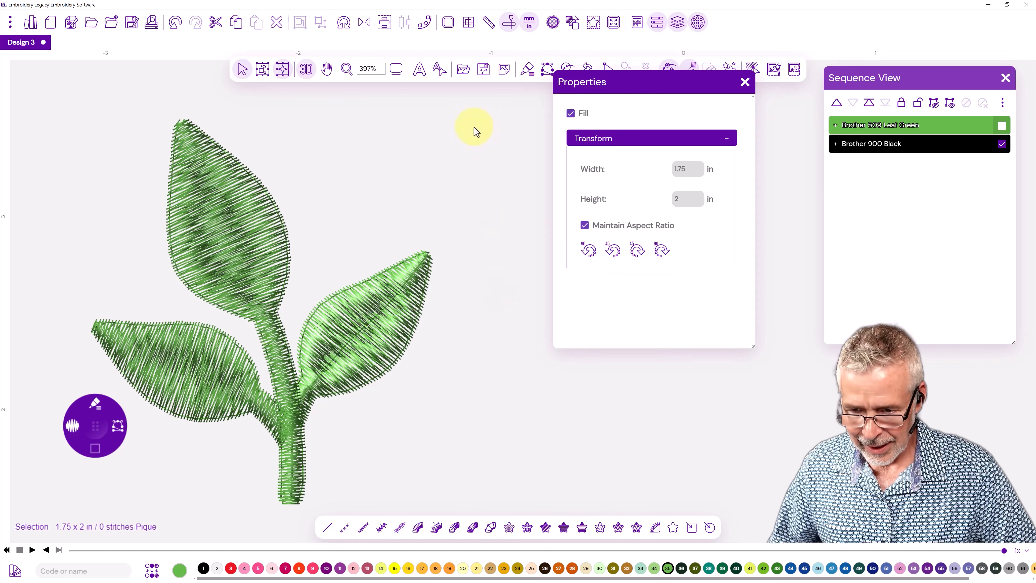
Move the vector leaf up next to the stitched leaf design.
click(395, 71)
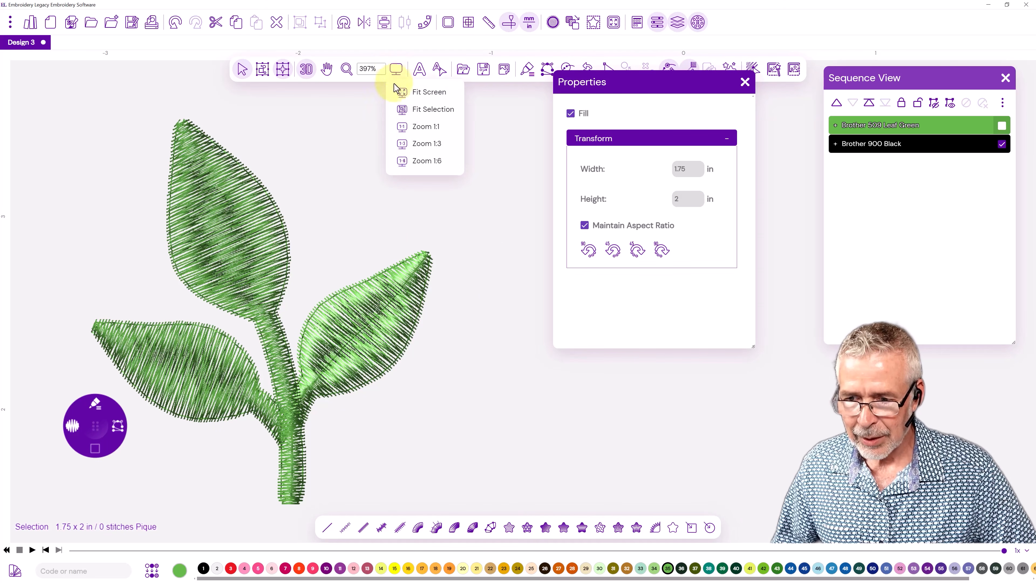
click(413, 93)
drag(619, 428, 590, 178)
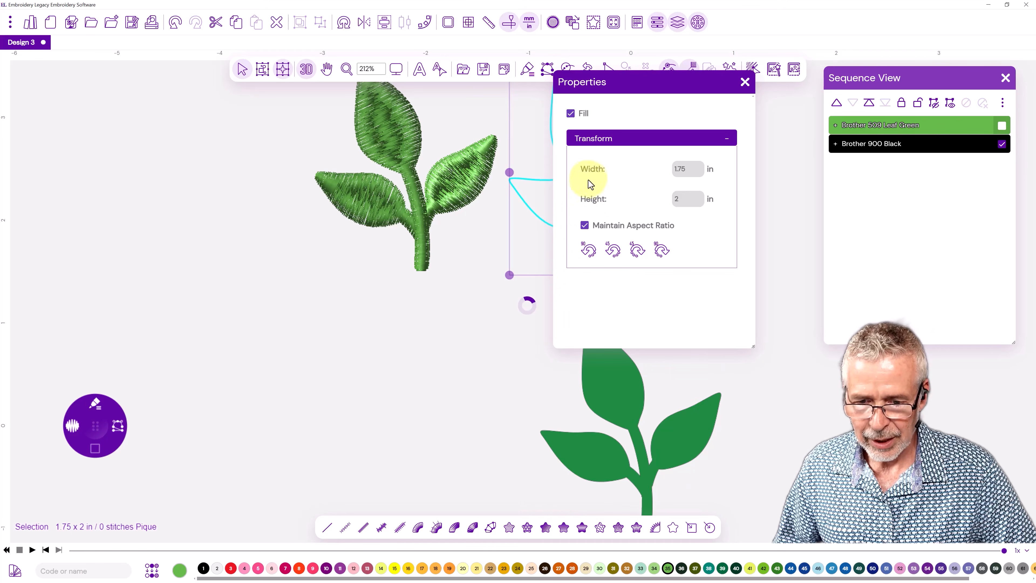
drag(511, 187, 353, 294)
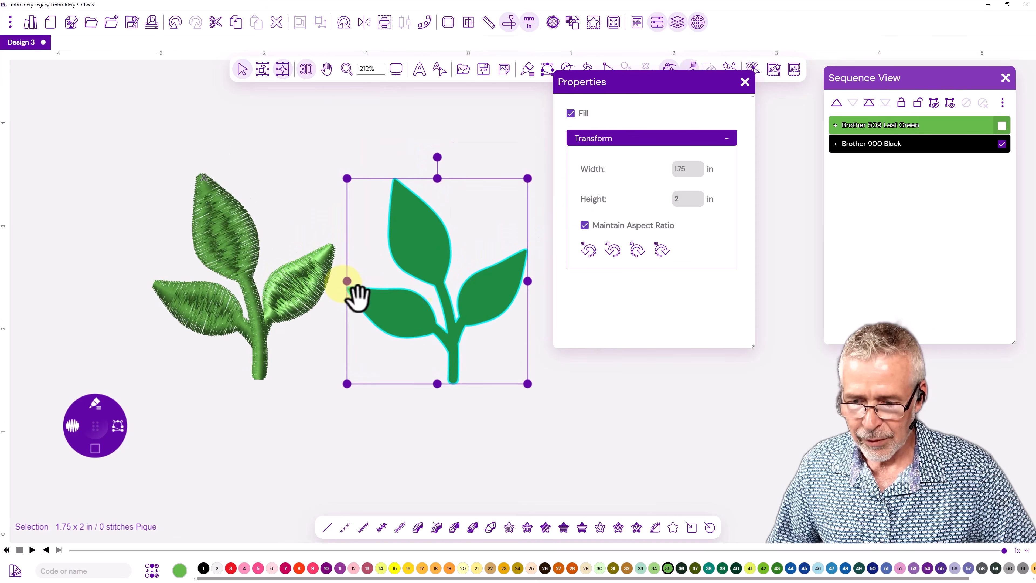
Remove the vector leaf's fill and recolor its outline to Brother 509 Leaf Green.
click(571, 115)
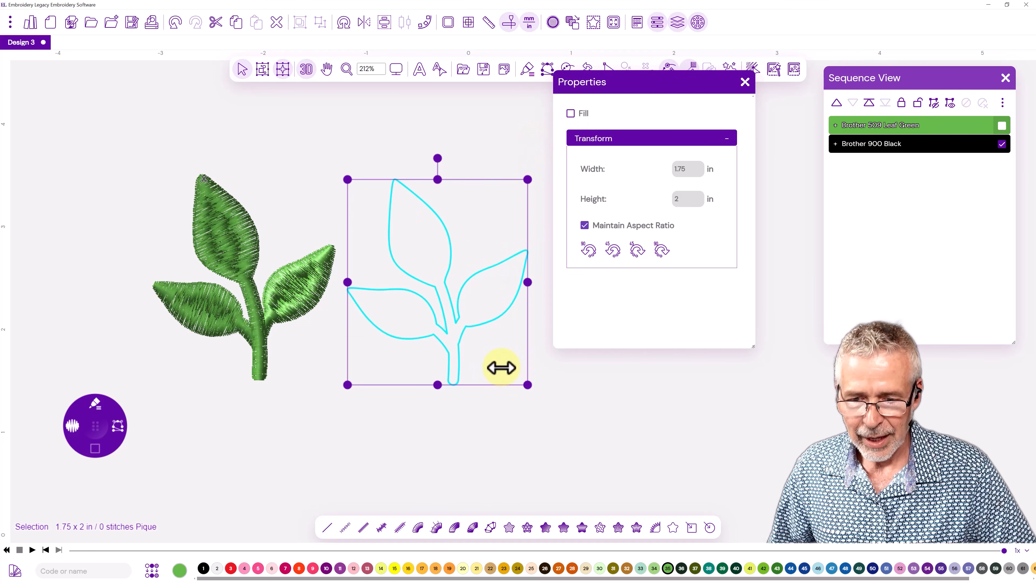
click(668, 568)
click(518, 426)
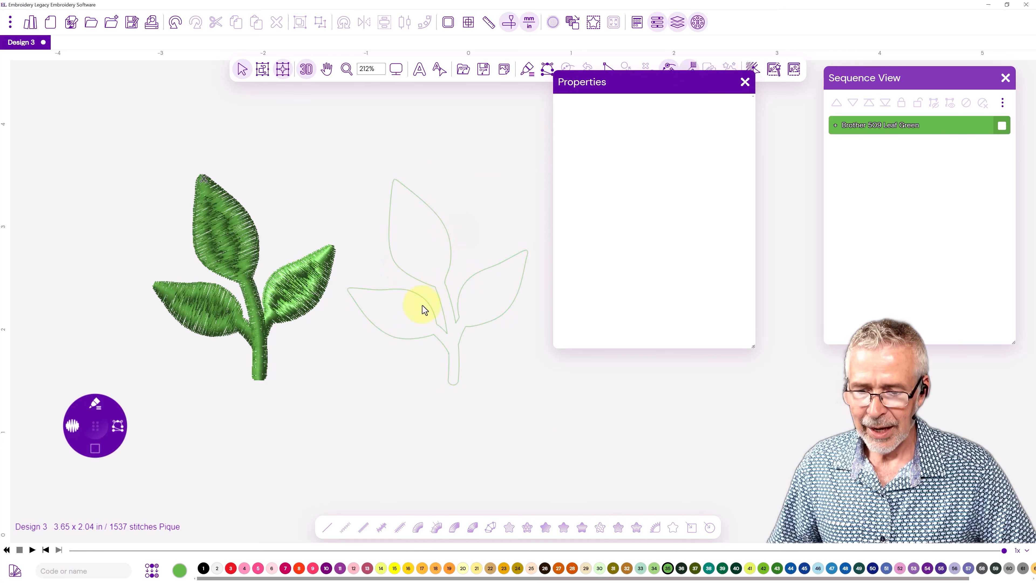
Slice the left leaf off the outline, from the notch where it meets the main stem down to the stem's left edge.
scroll(391, 252, up, 2)
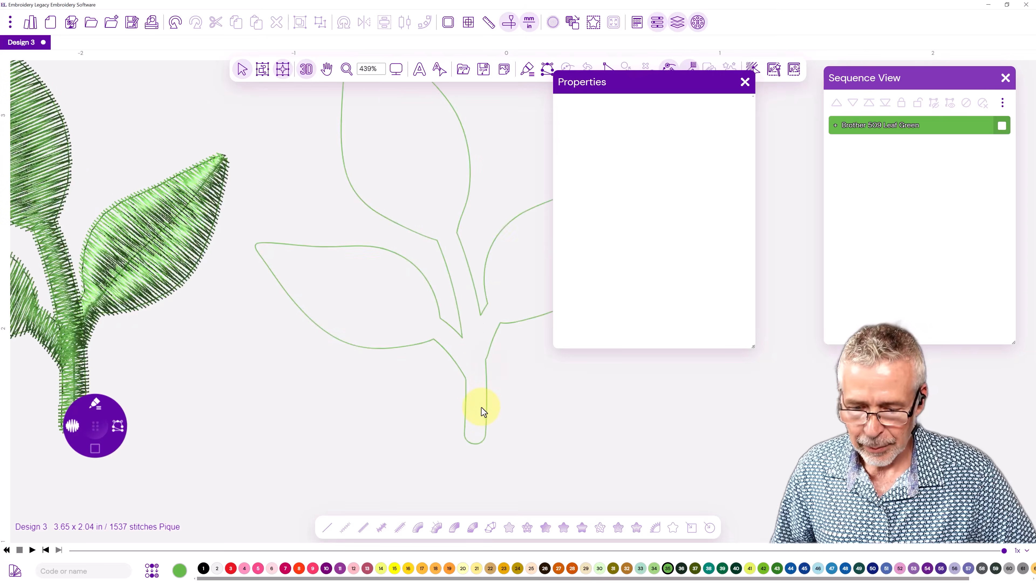
scroll(482, 408, up, 3)
drag(488, 343, 449, 333)
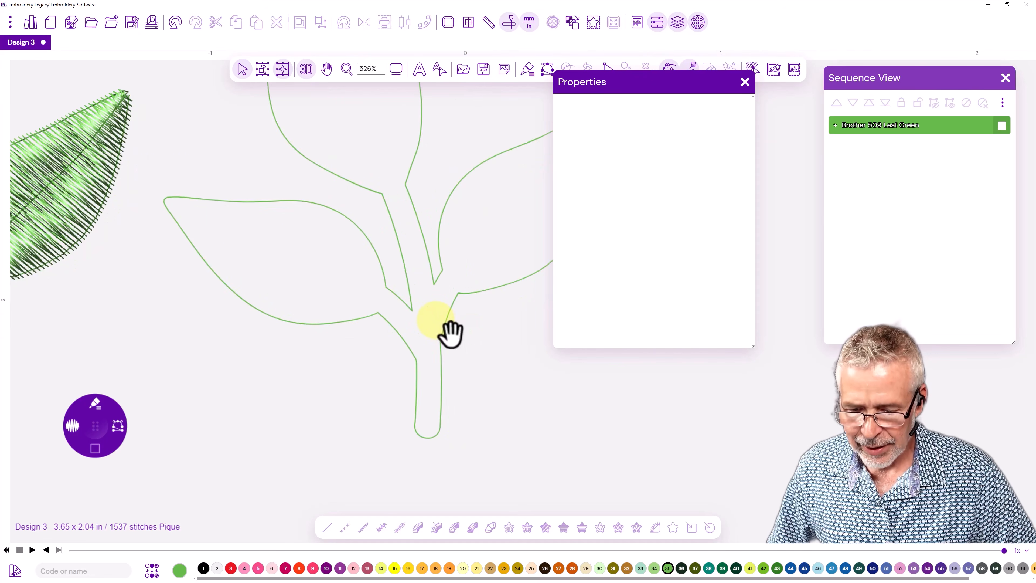
drag(599, 87, 664, 103)
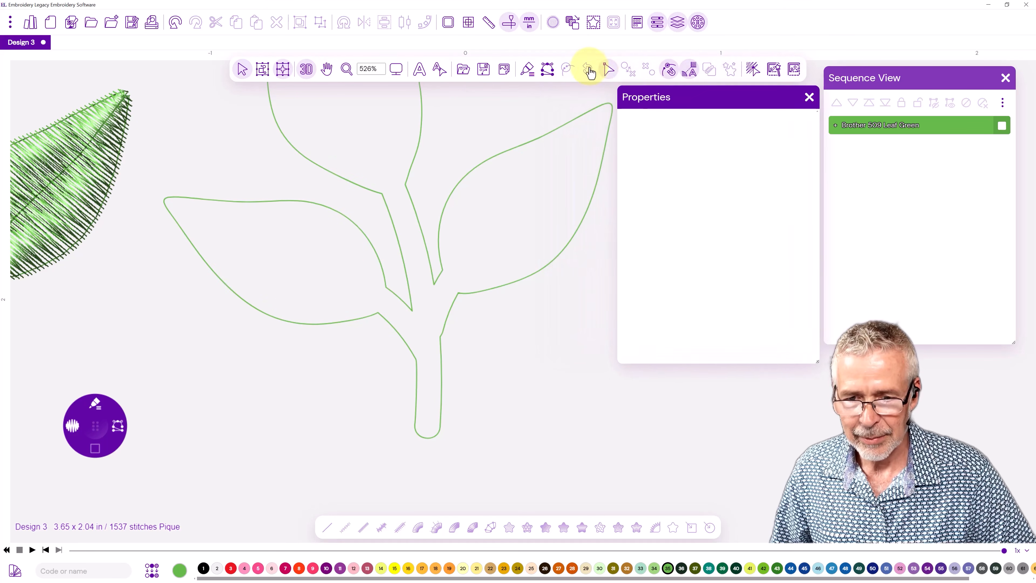
click(608, 74)
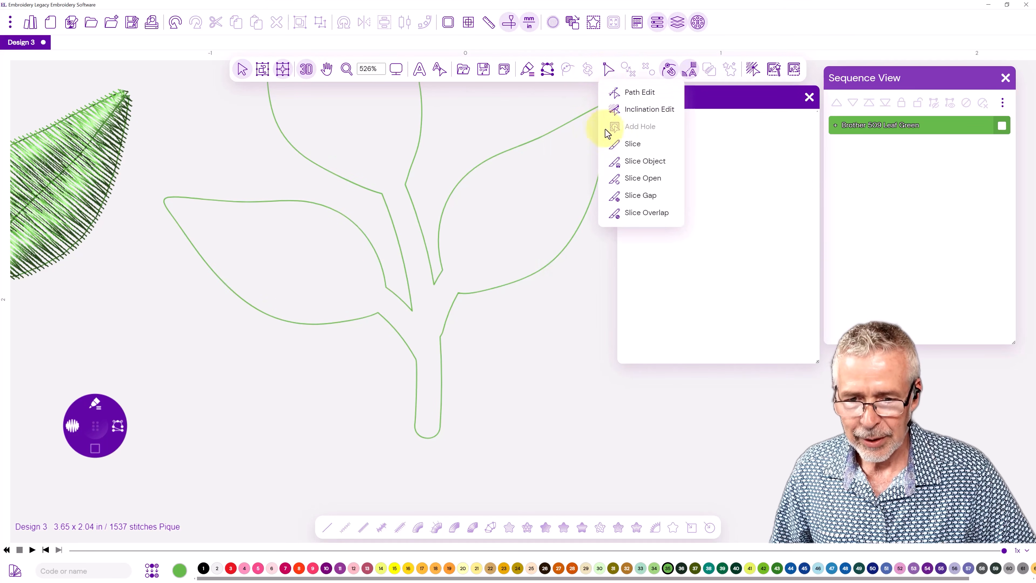
click(628, 146)
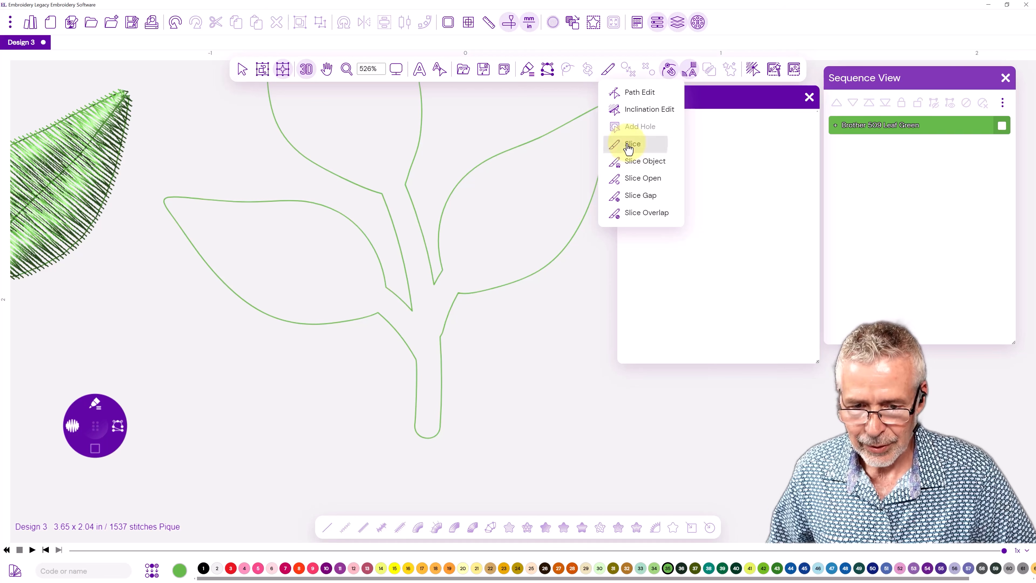
click(412, 310)
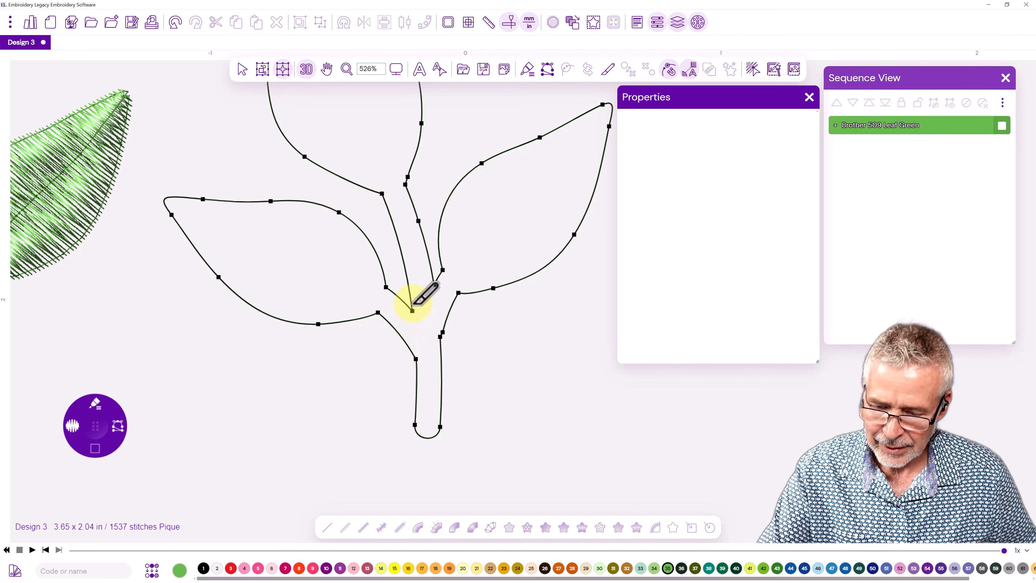
click(415, 320)
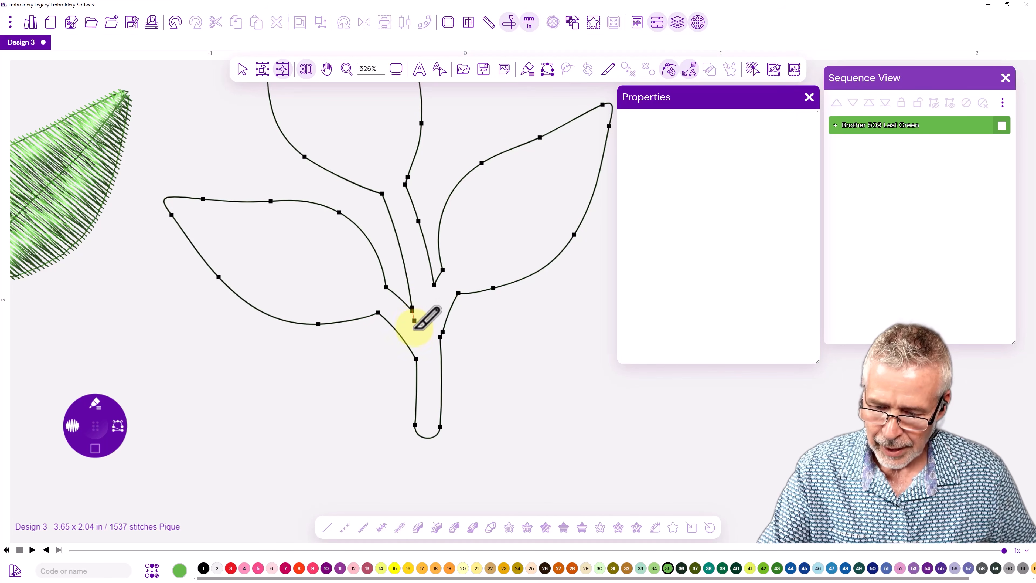
click(415, 331)
click(416, 346)
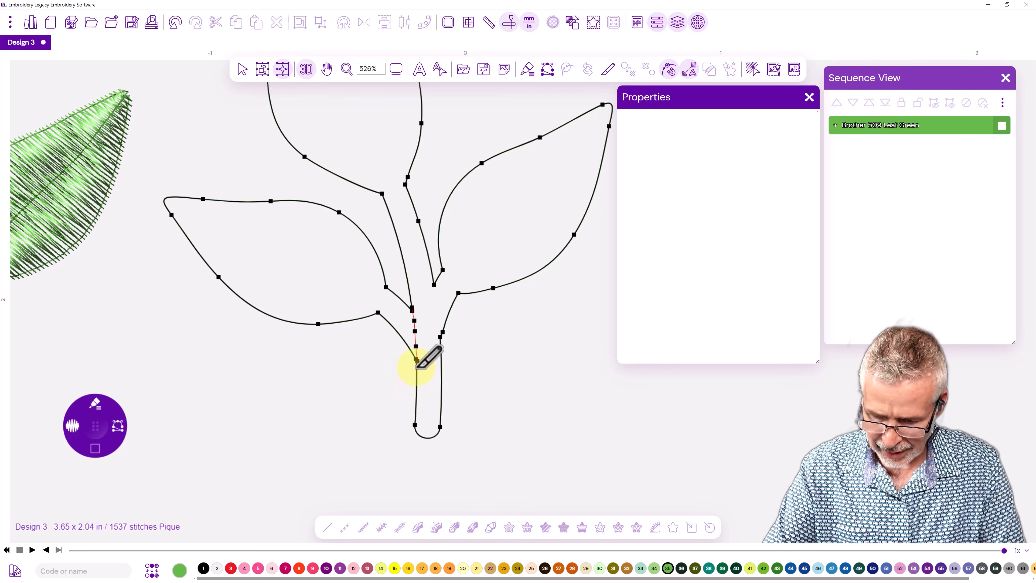
right_click(417, 368)
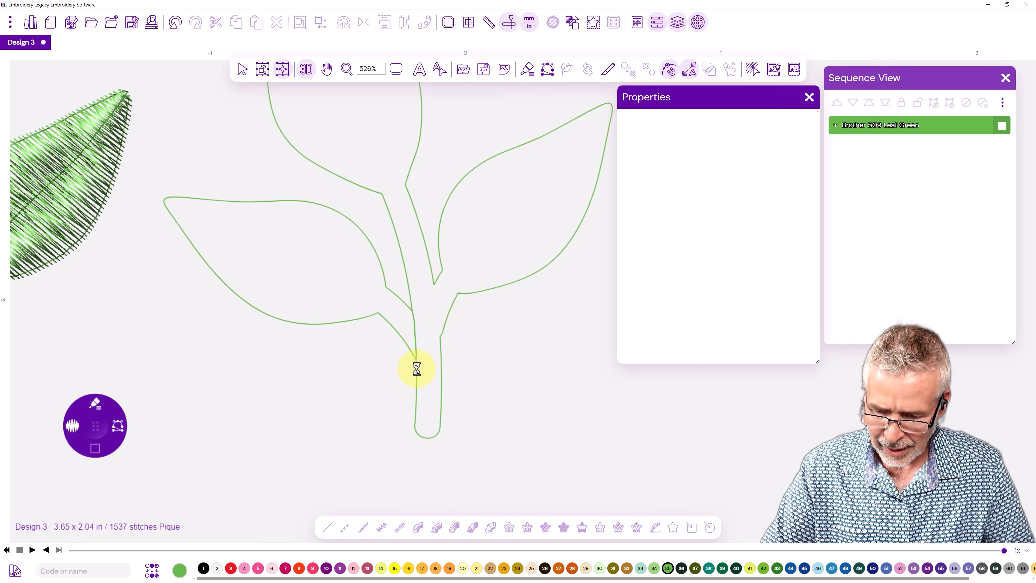
Slice the right leaf off the outline, from the notch where it meets the main stem down to the stem's right edge.
click(434, 282)
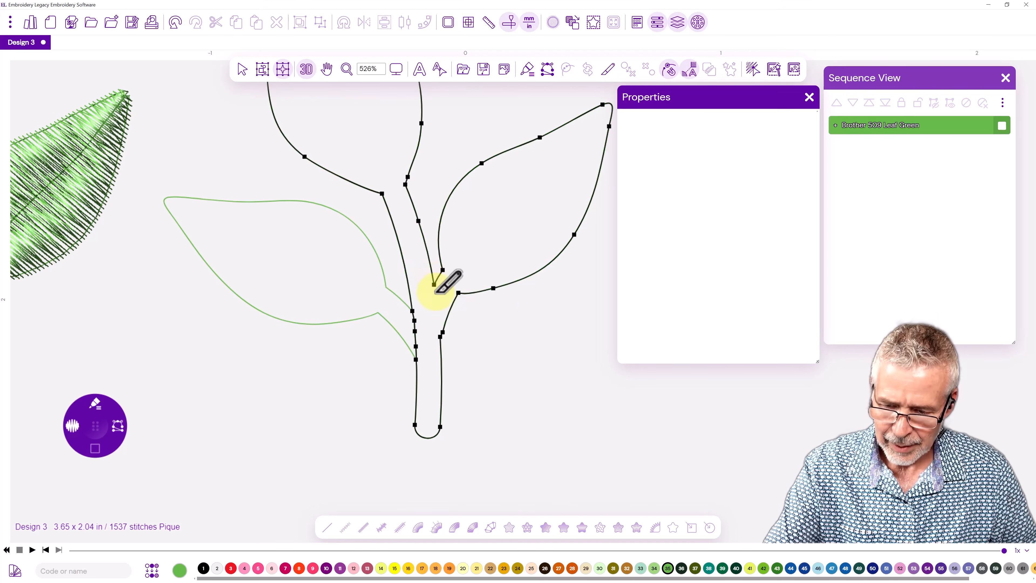
right_click(436, 295)
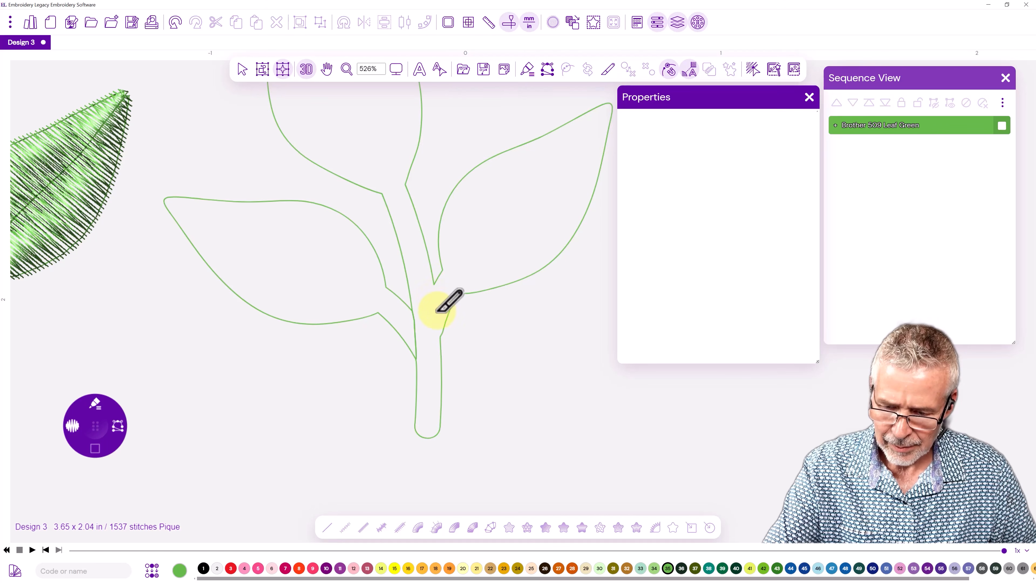
click(435, 286)
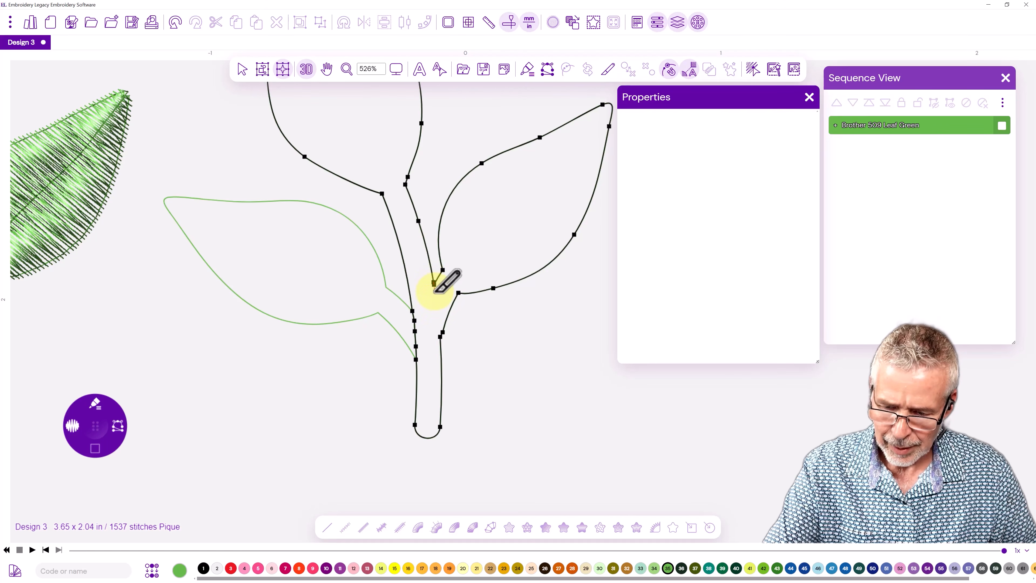
click(438, 316)
click(438, 328)
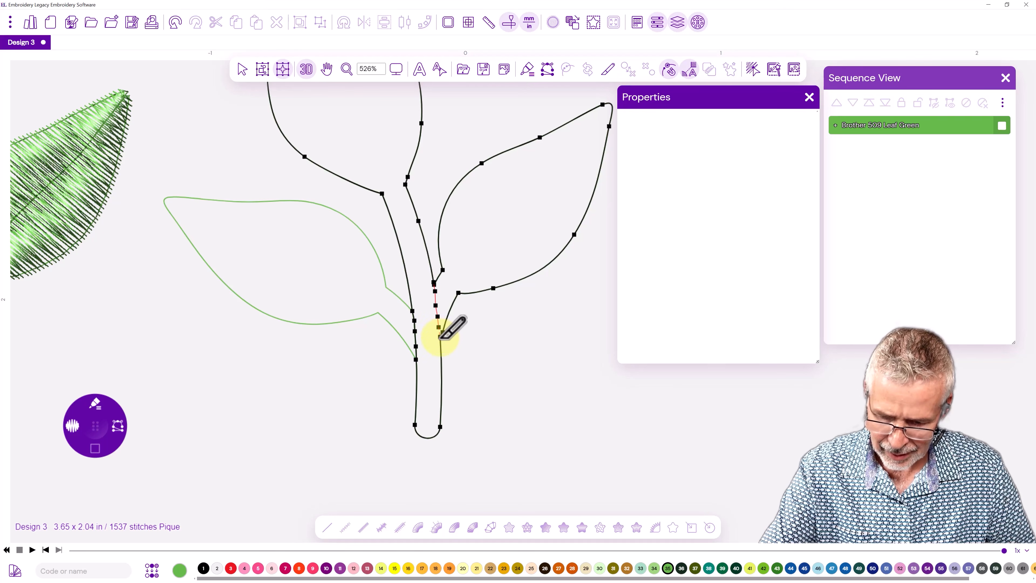
right_click(441, 345)
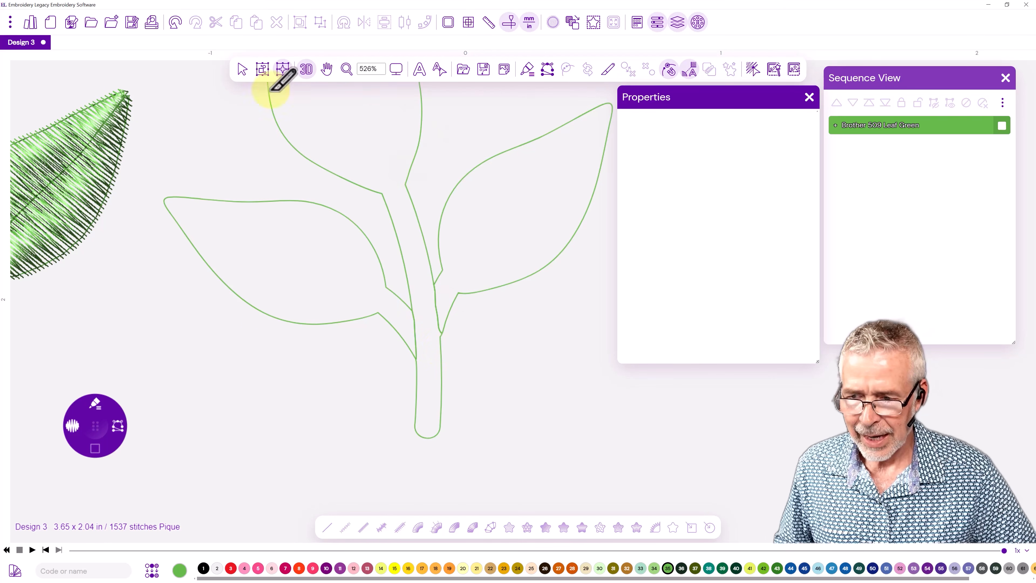
Edit the left leaf's anchor points so its cut base extends into the main stem, removing surplus points along the cut.
click(325, 323)
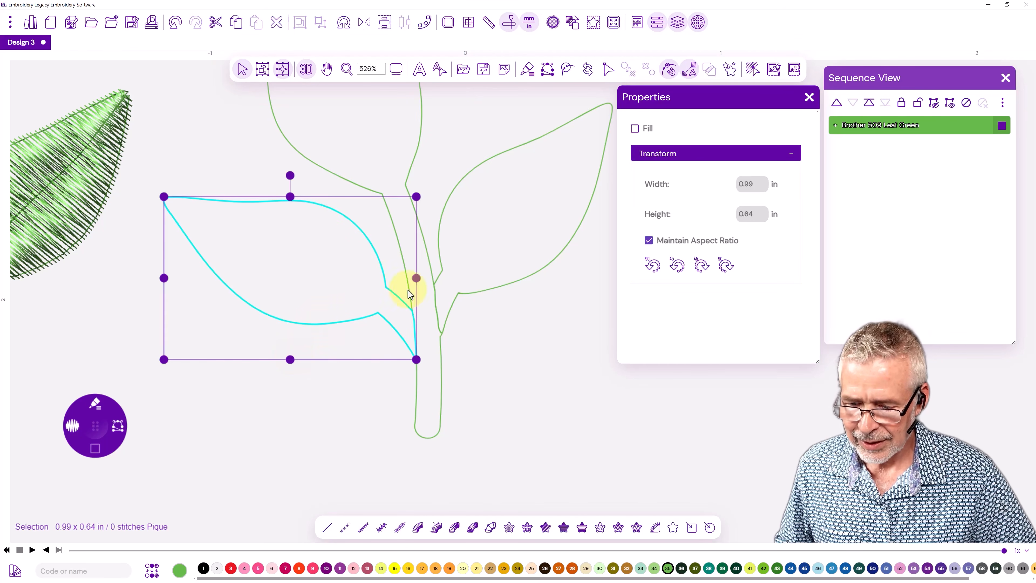
click(609, 71)
click(624, 88)
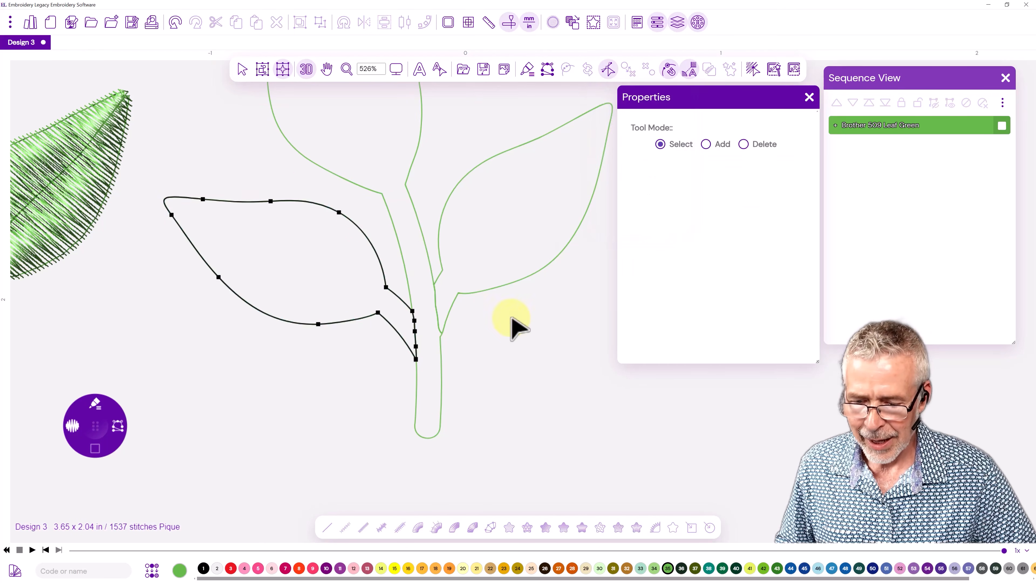
drag(416, 347, 425, 327)
click(416, 318)
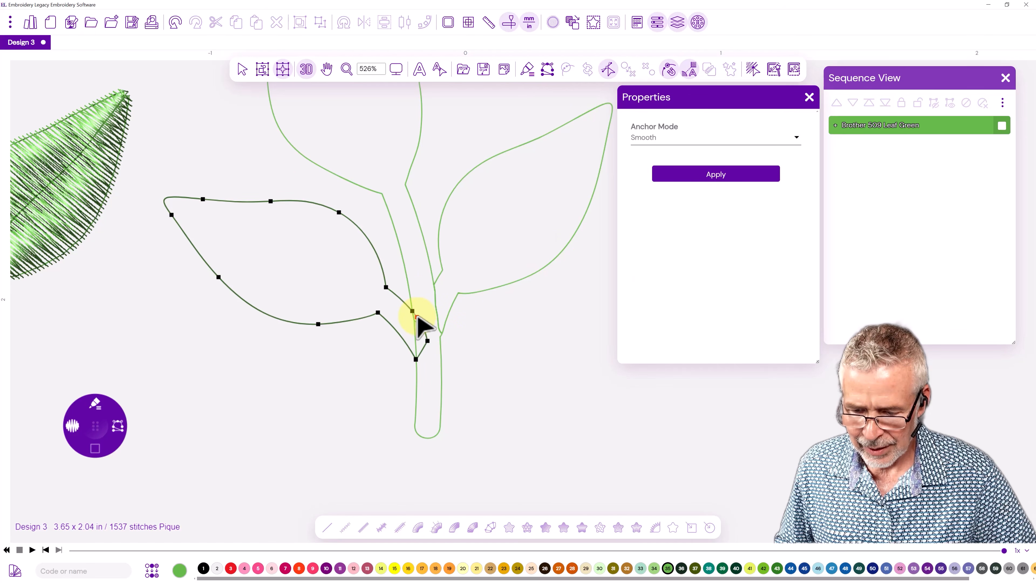
Pull the right leaf's cut base into the main stem and delete the surplus anchor point just above it.
click(441, 339)
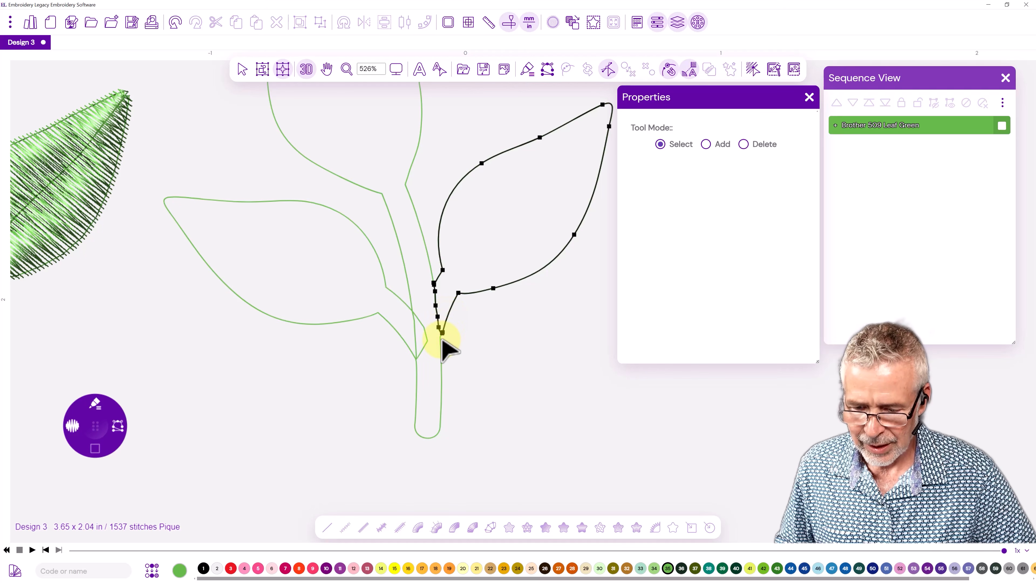
click(441, 332)
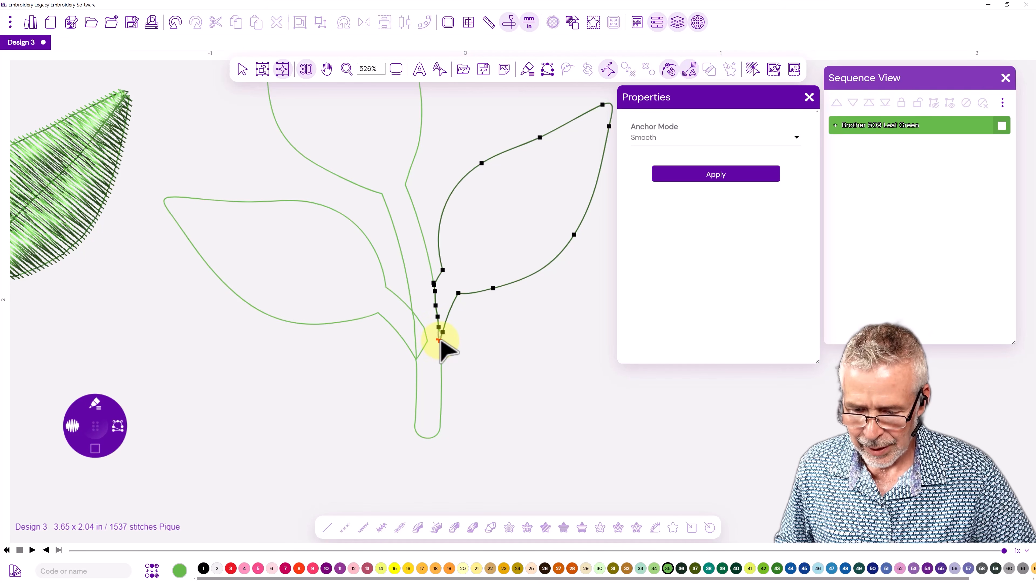
click(439, 327)
drag(441, 329, 428, 328)
right_click(440, 318)
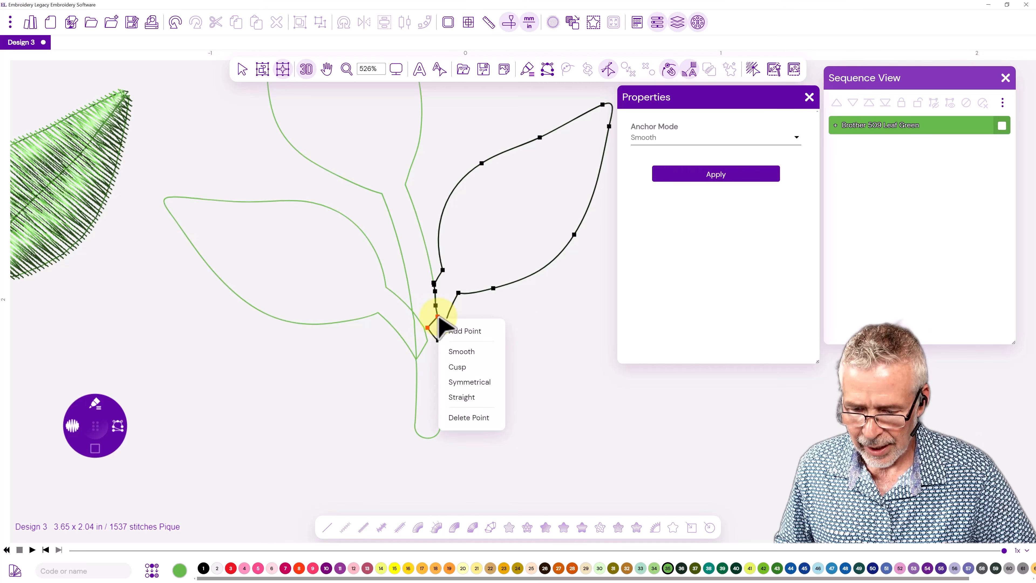
click(461, 417)
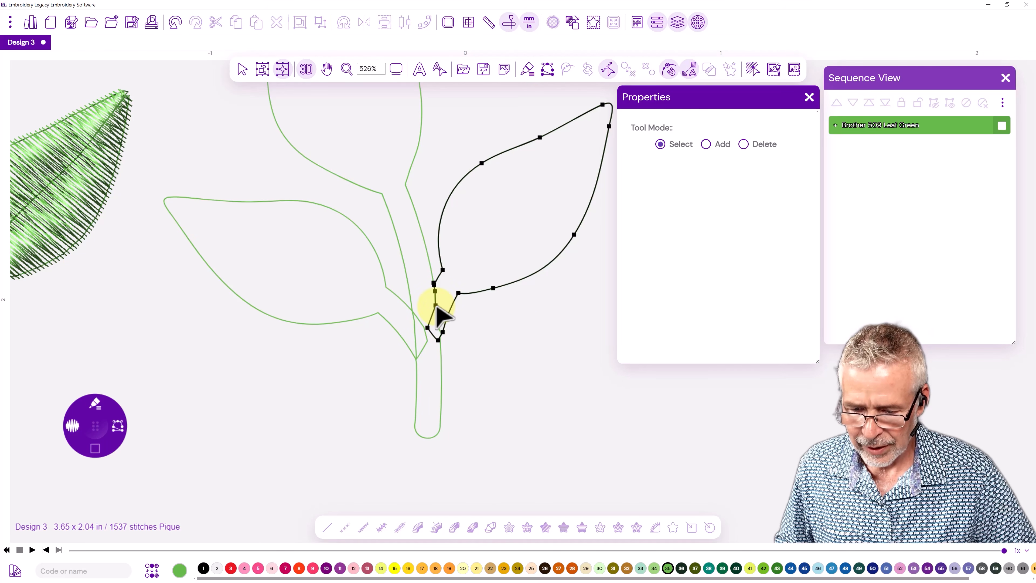
Delete the surplus anchor points along the upper part of the right leaf's cut edge.
click(435, 306)
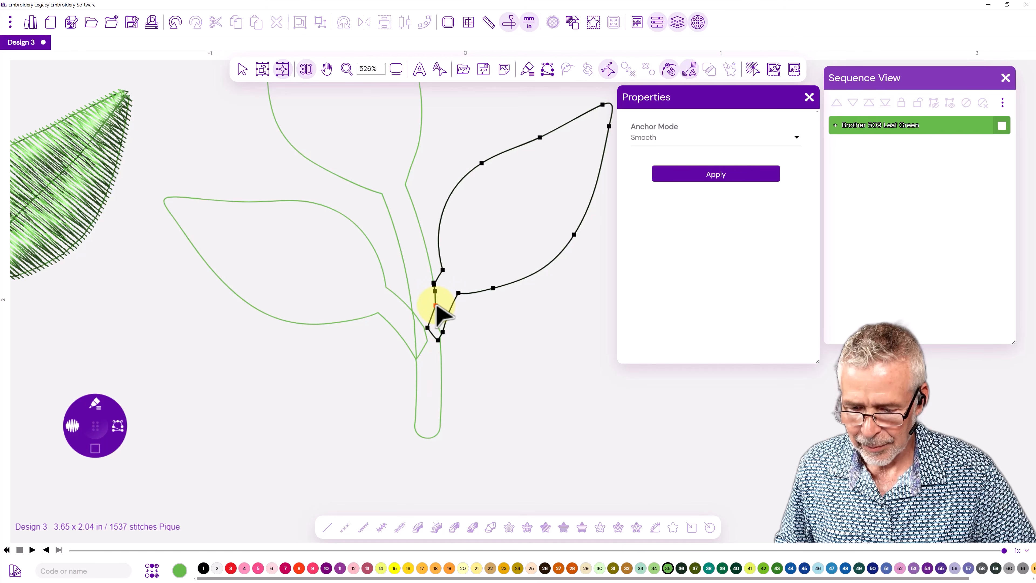
right_click(436, 307)
click(462, 408)
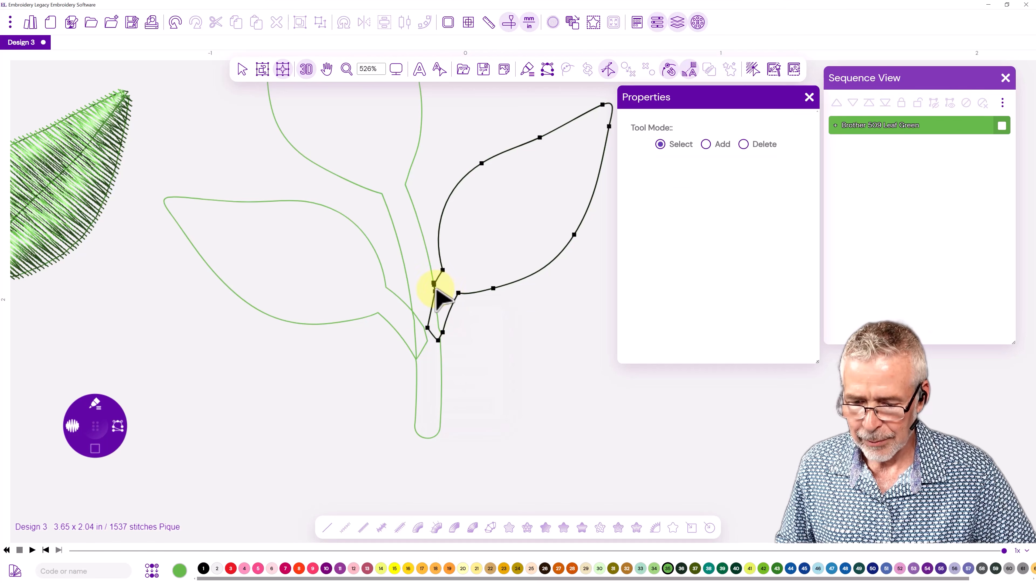
click(435, 283)
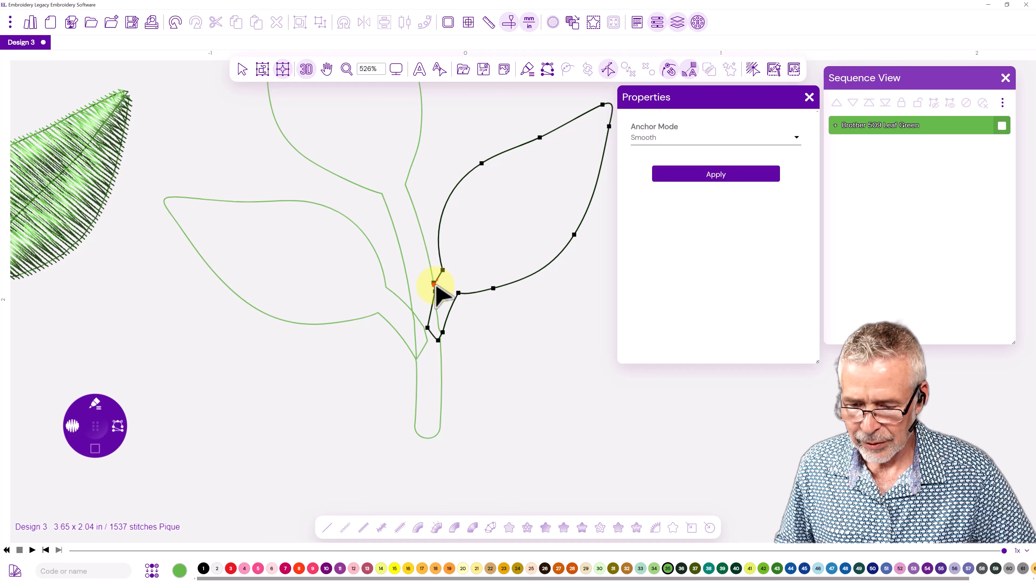
right_click(436, 287)
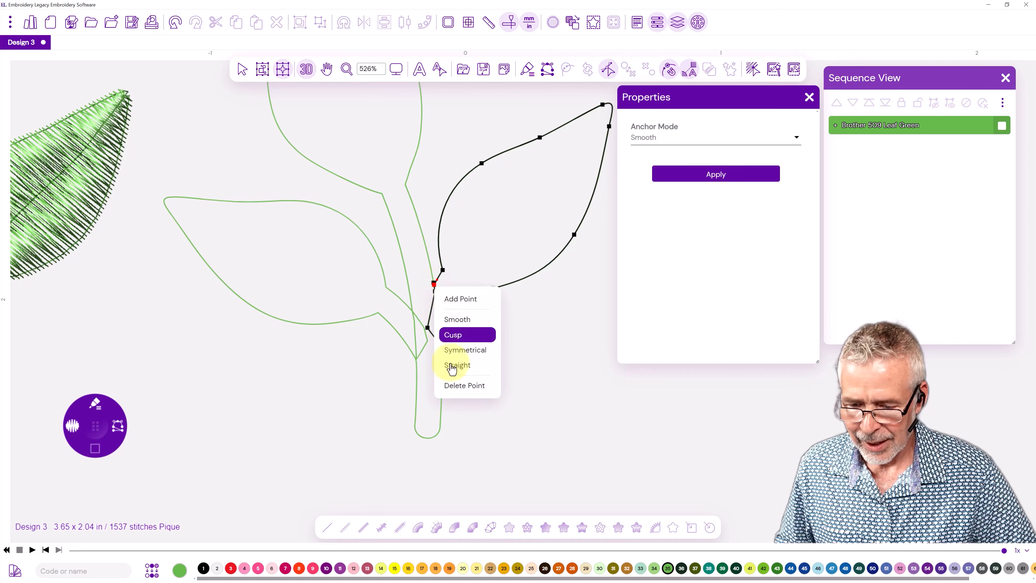
click(458, 385)
Extend the right leaf's base farther across the stem and delete the leftover anchor point on its lower edge.
click(431, 294)
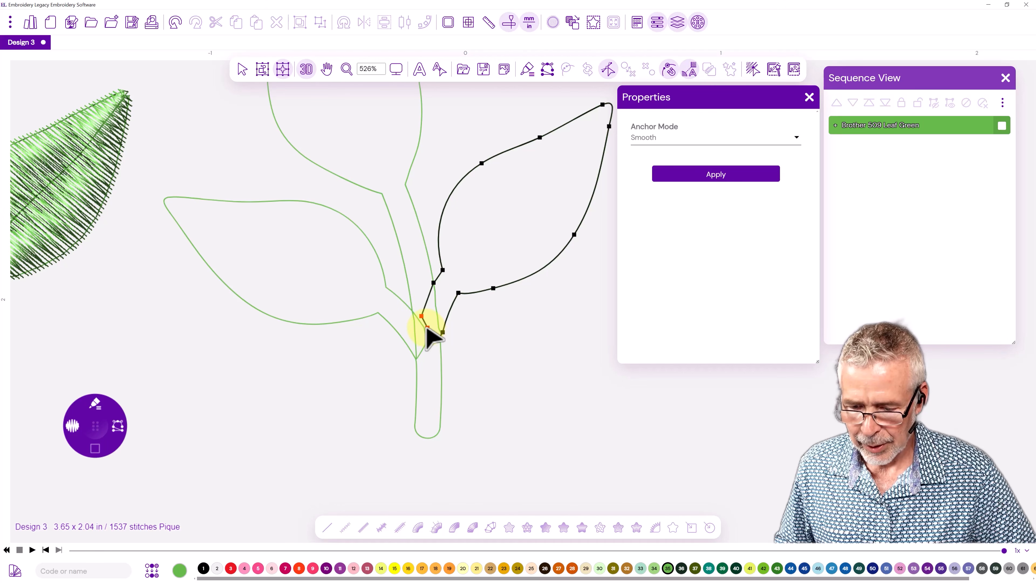
right_click(427, 328)
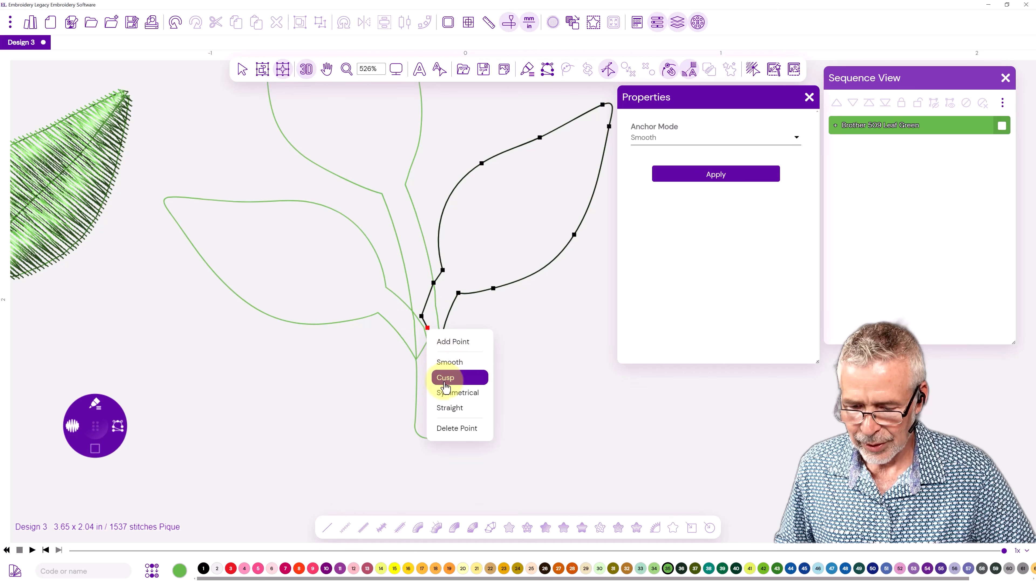
click(455, 427)
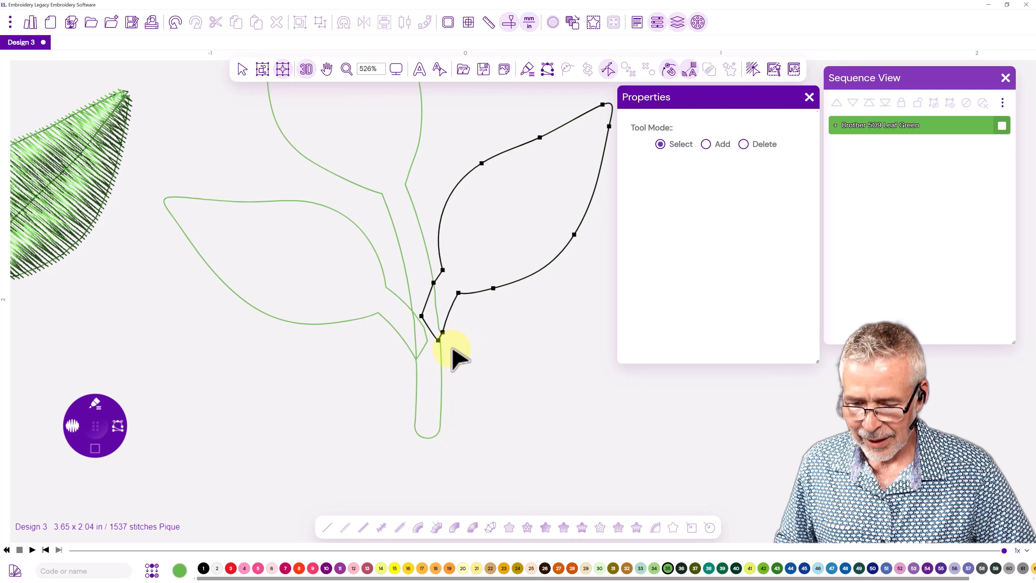
Delete the stray anchor point on the main stem's right edge where the right leaf was cut off.
click(435, 301)
click(439, 337)
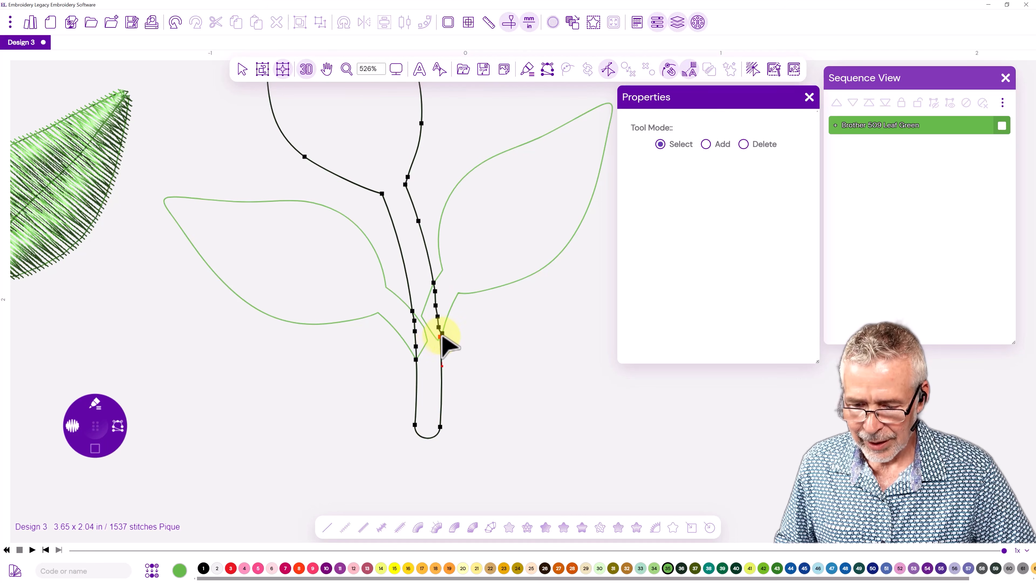
right_click(441, 334)
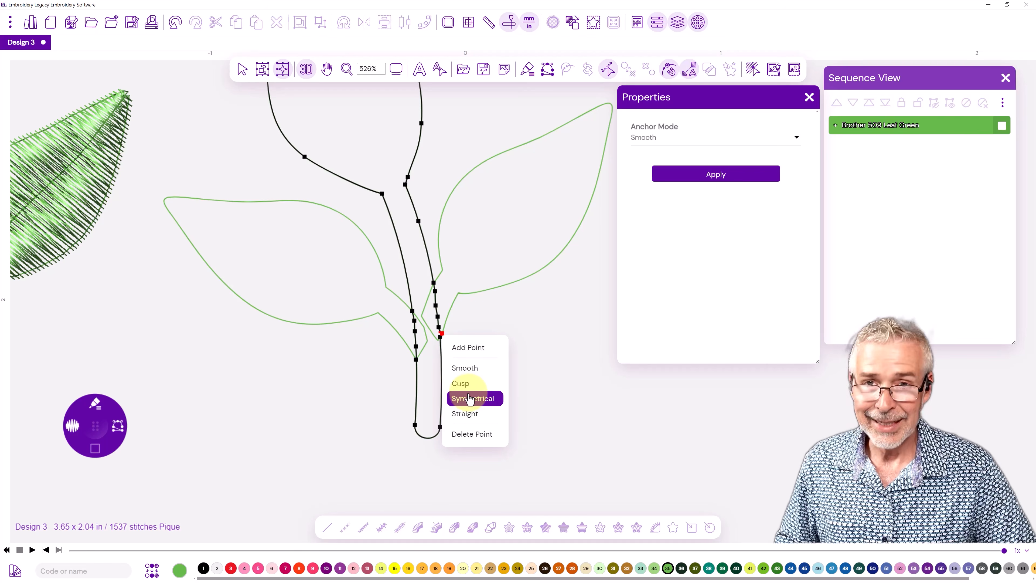
click(465, 433)
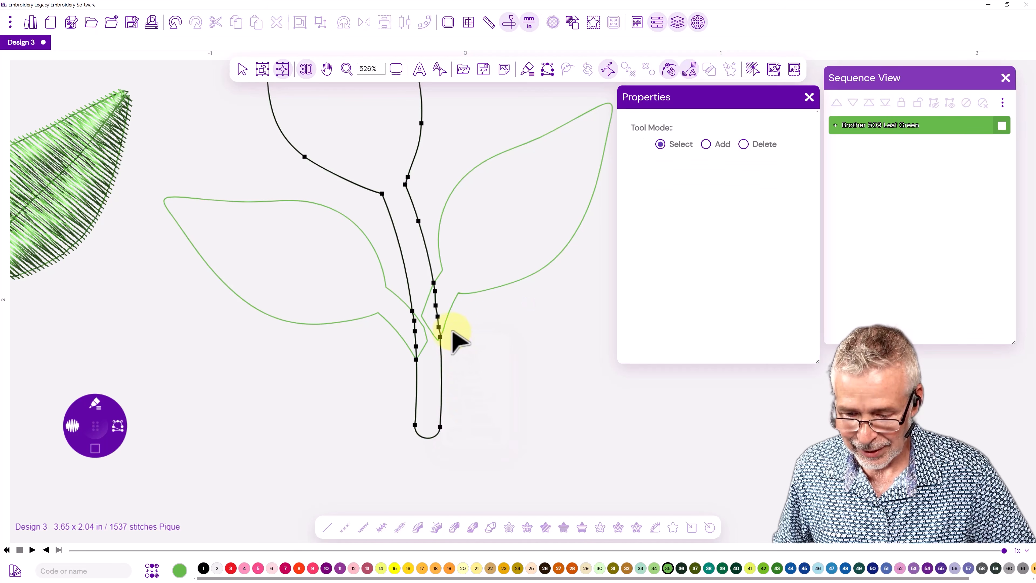
click(436, 305)
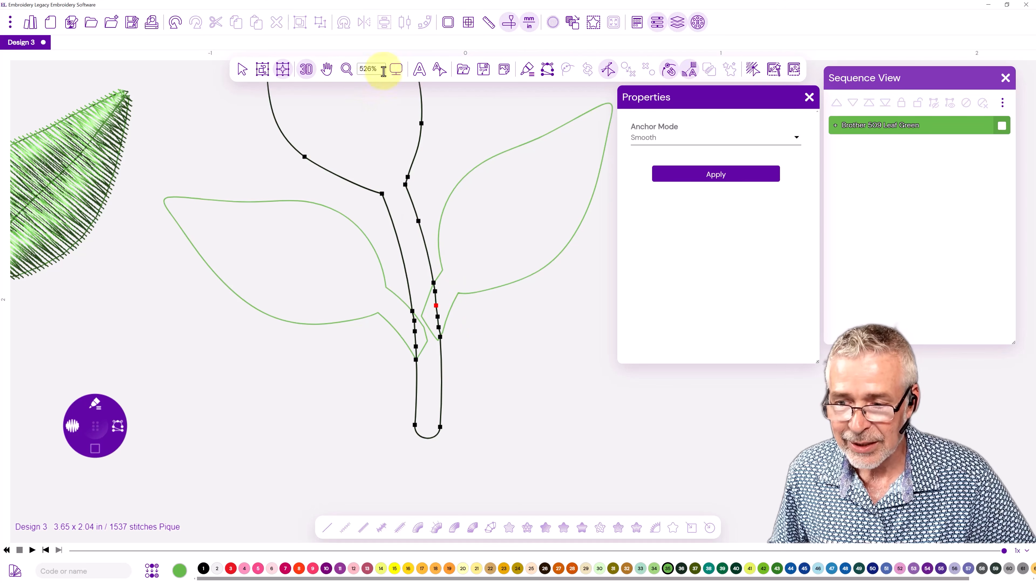
click(378, 475)
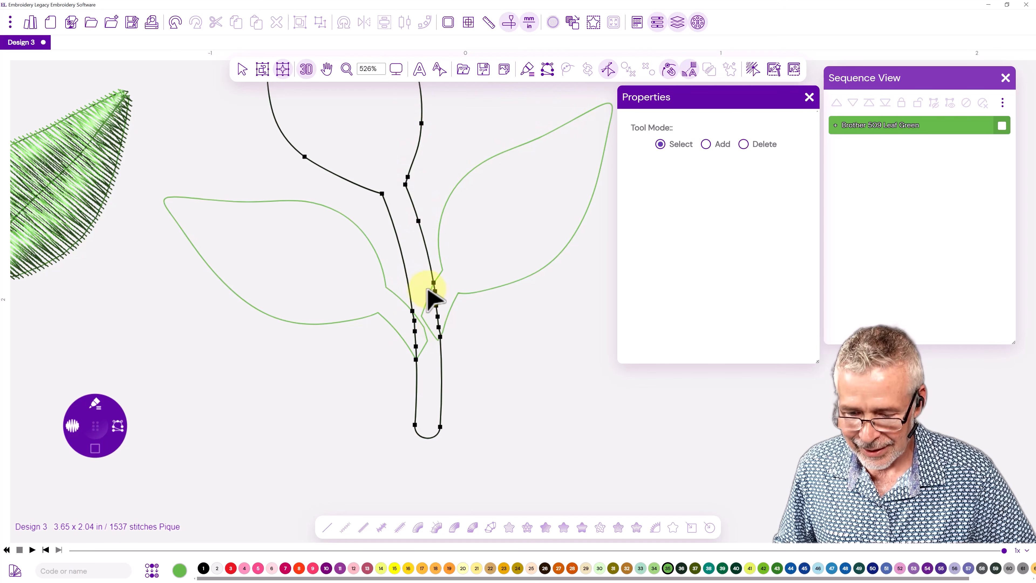
Reorder the artwork paths in the sequence so the left leaf is fourth, the right leaf fifth and the stem sixth.
scroll(423, 294, up, 1)
scroll(420, 322, down, 2)
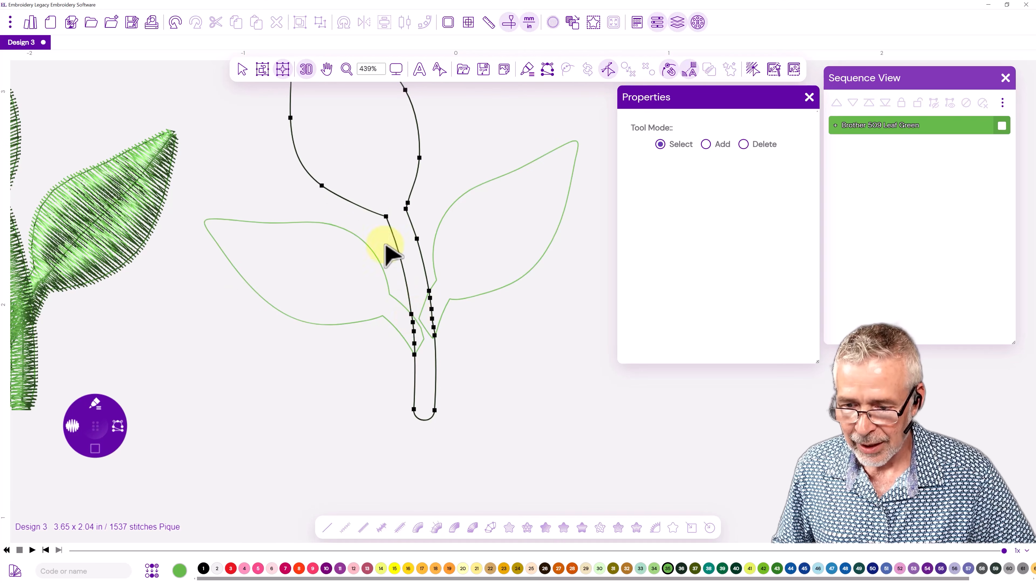
drag(385, 167, 395, 250)
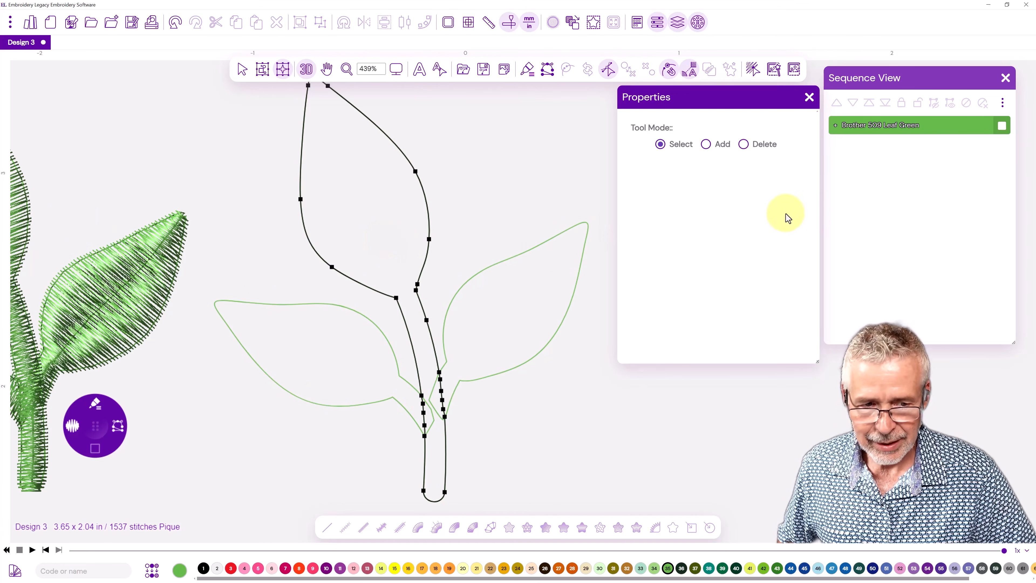
click(836, 125)
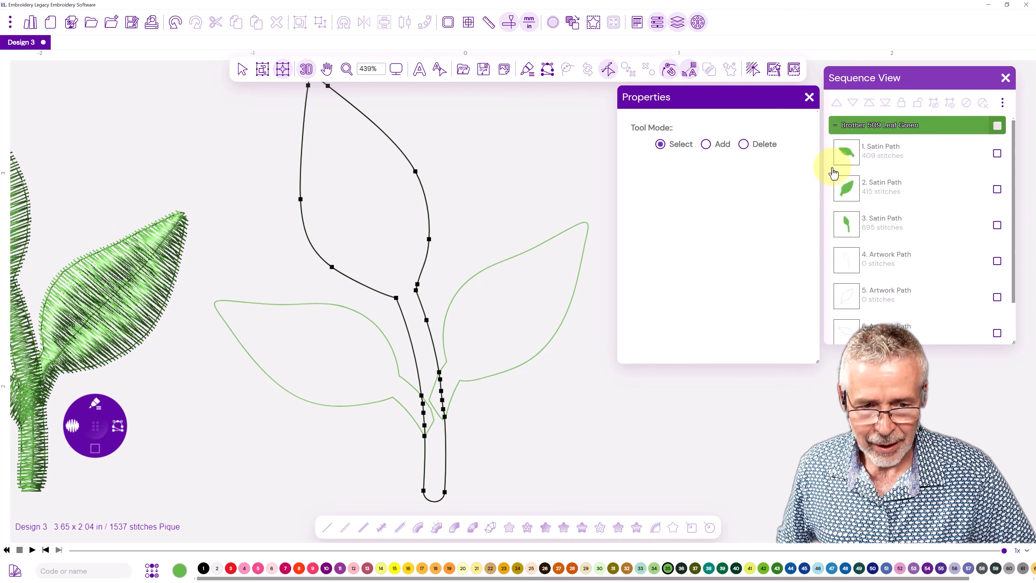
click(869, 263)
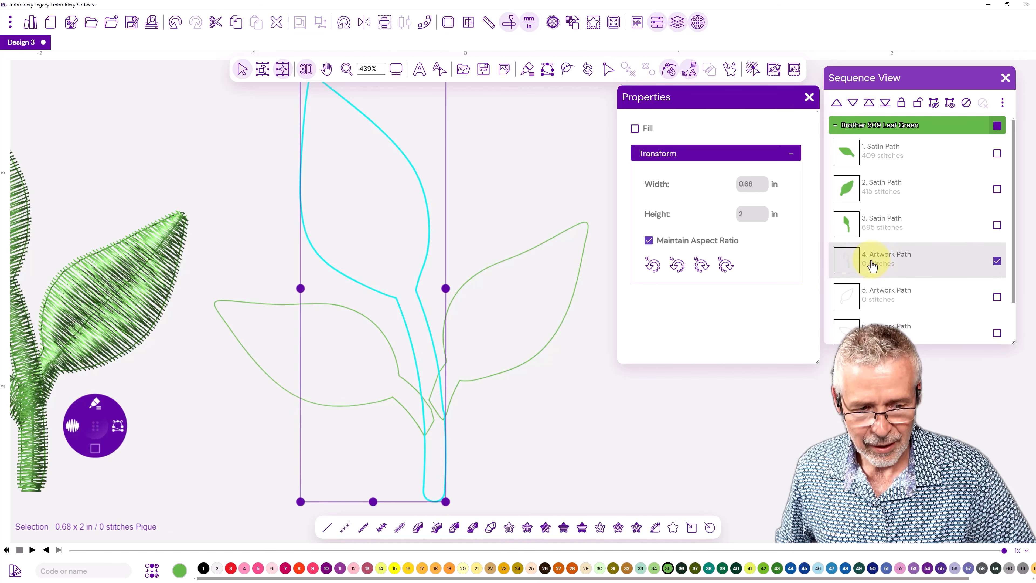
scroll(854, 308, down, 1)
scroll(854, 308, down, 1)
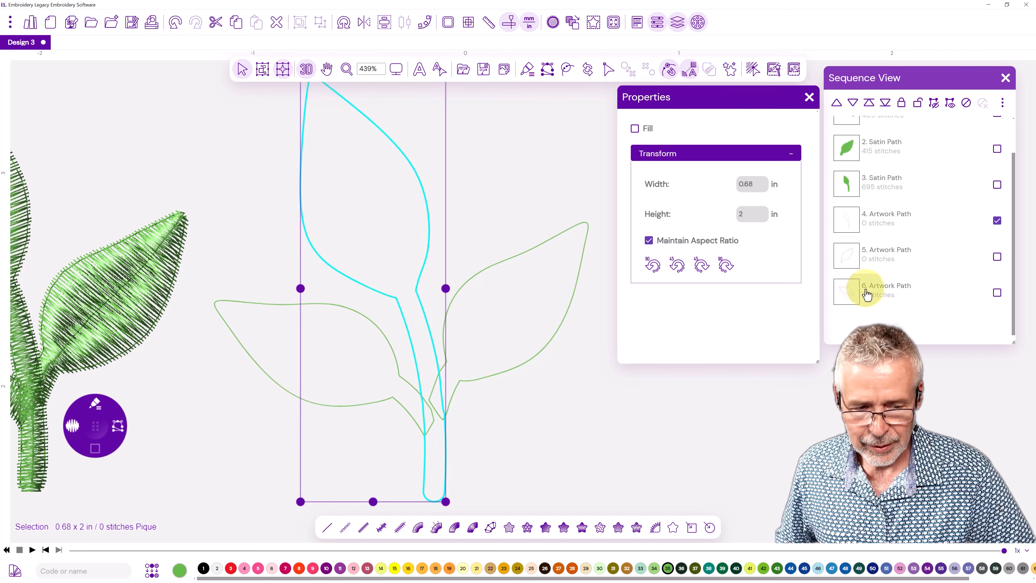
click(864, 293)
drag(869, 299, 868, 220)
drag(879, 297, 870, 261)
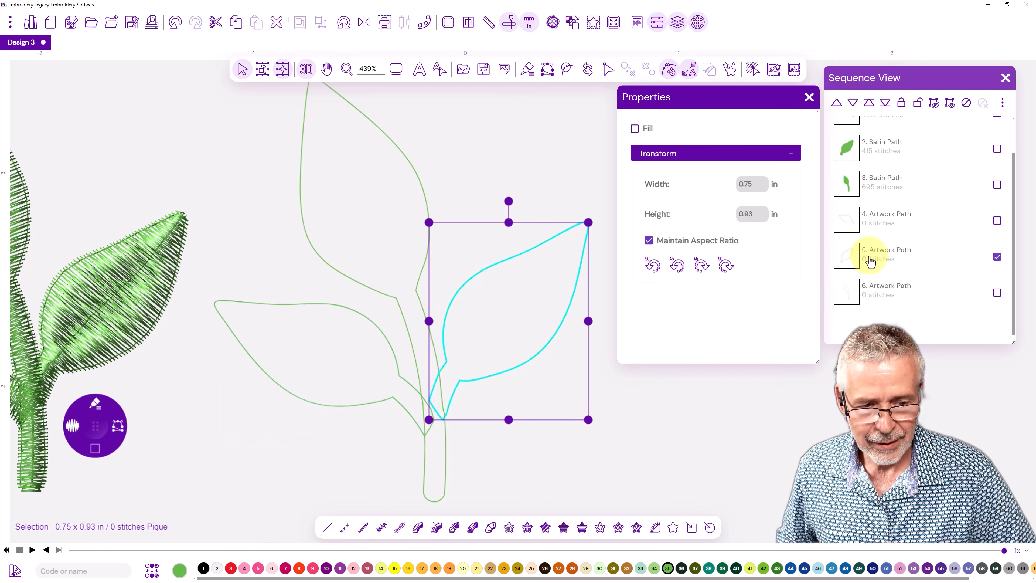
click(872, 297)
Convert the left leaf artwork into a satin path, with inclination lines across it from tip to base, and generate its stitches.
click(854, 227)
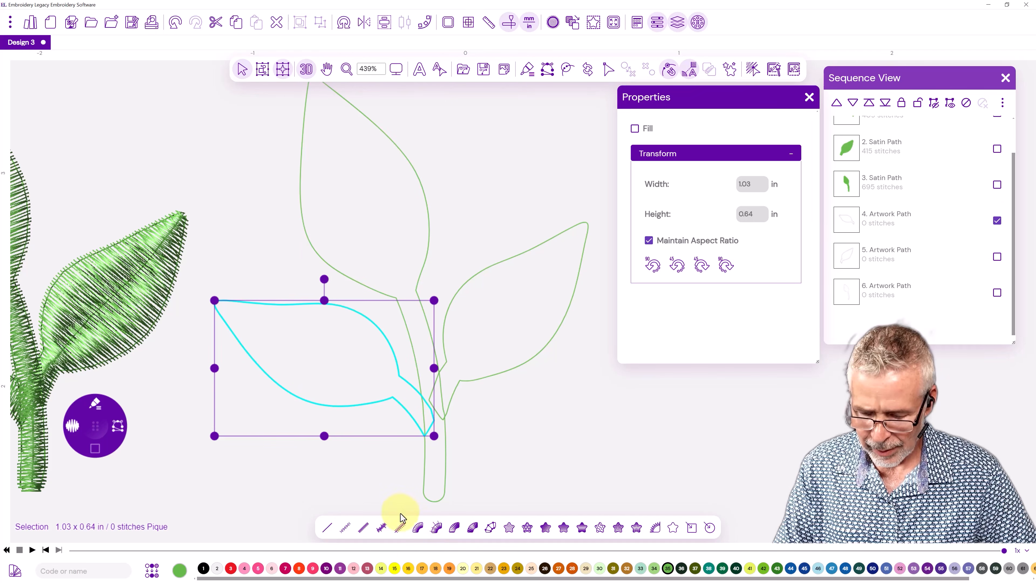
click(418, 528)
drag(243, 302, 232, 331)
drag(327, 304, 283, 388)
drag(382, 330, 348, 406)
click(420, 416)
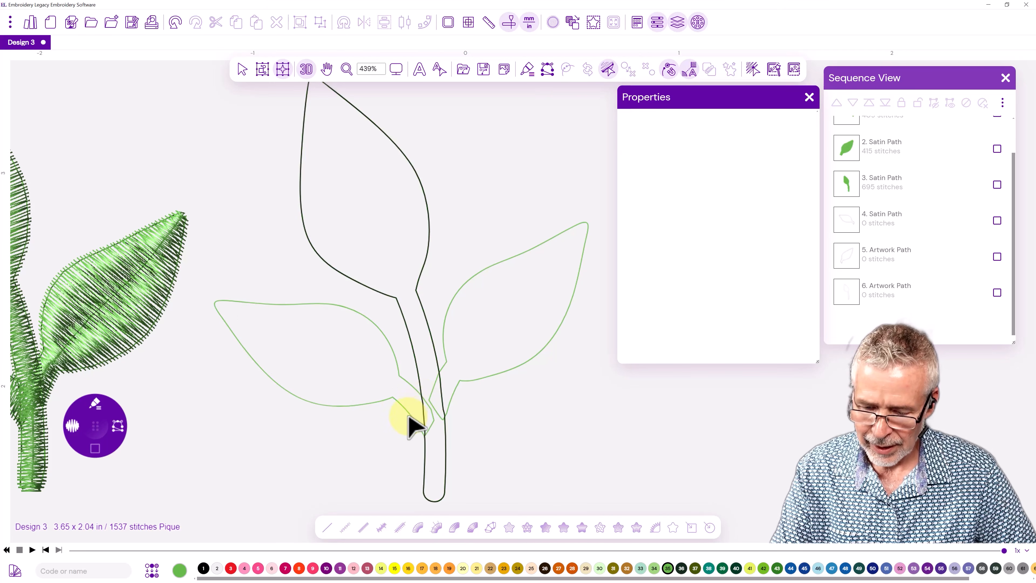
click(336, 304)
mouse_move(418, 393)
mouse_down()
mouse_move(407, 412)
mouse_move(429, 407)
mouse_up()
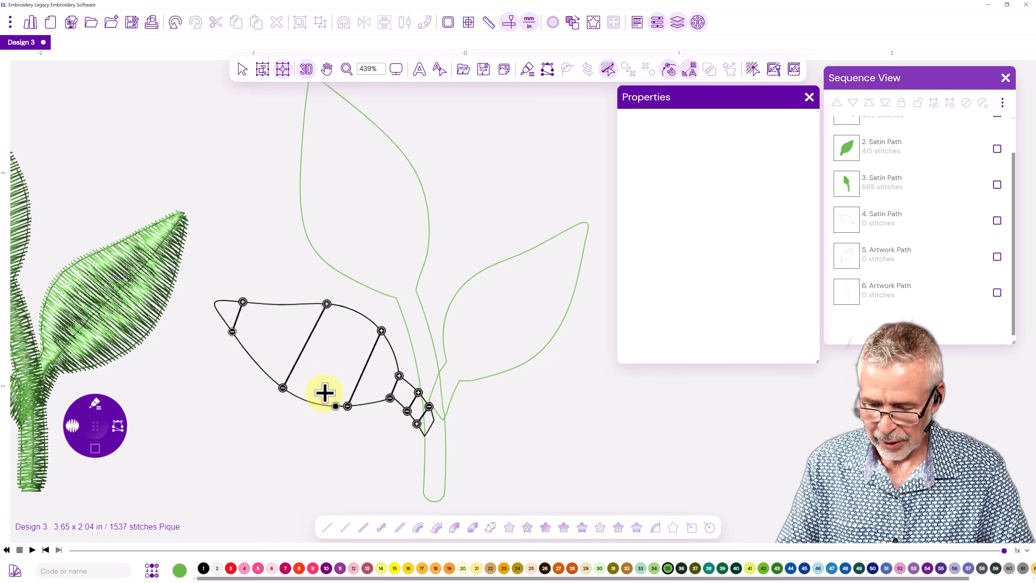
key(Return)
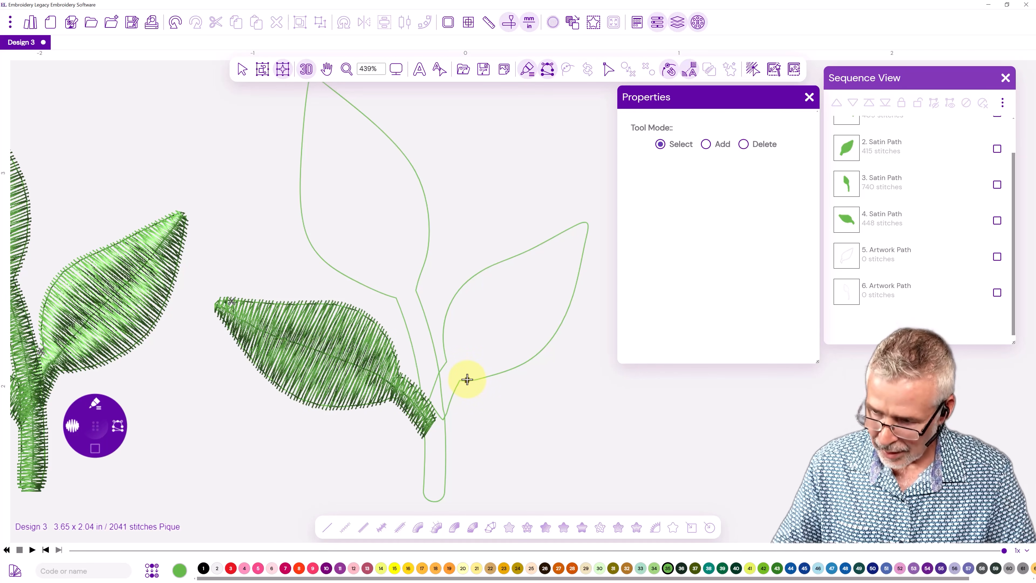
click(242, 69)
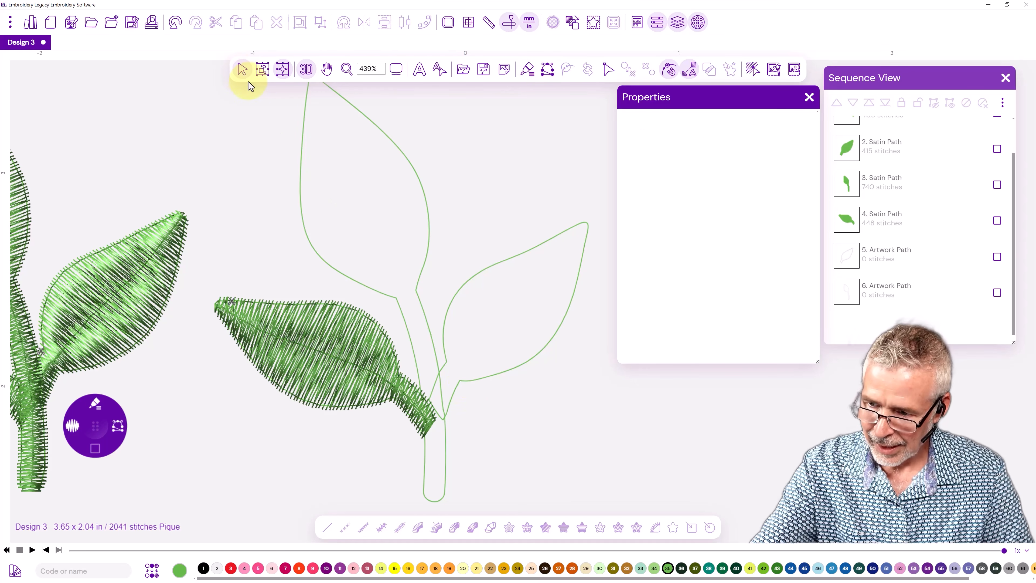
Convert the right leaf artwork into a satin path, with inclination lines across it from base to tip, and generate its stitches.
click(445, 315)
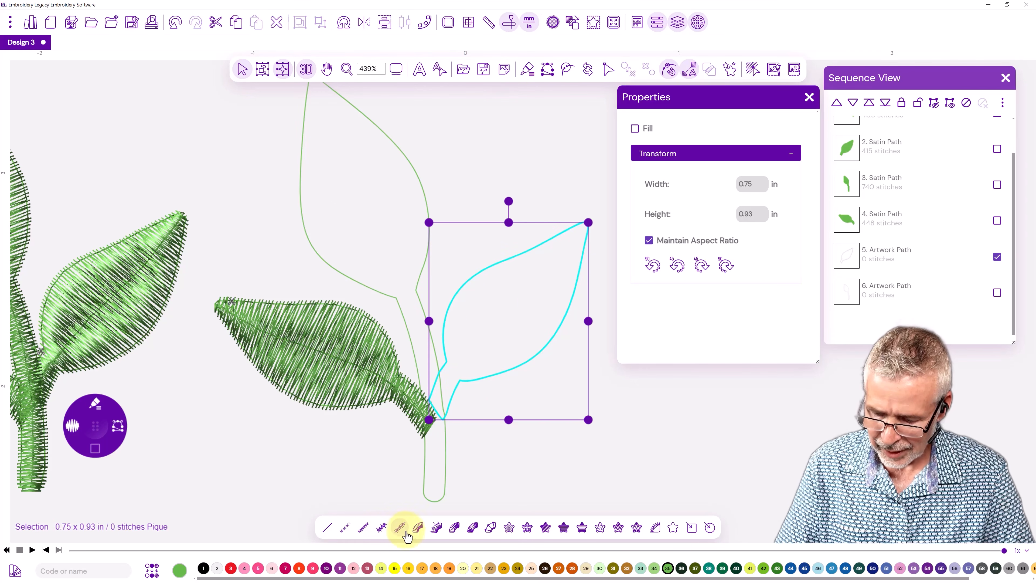
click(418, 528)
click(446, 363)
click(450, 400)
click(433, 387)
click(513, 368)
click(448, 305)
click(560, 327)
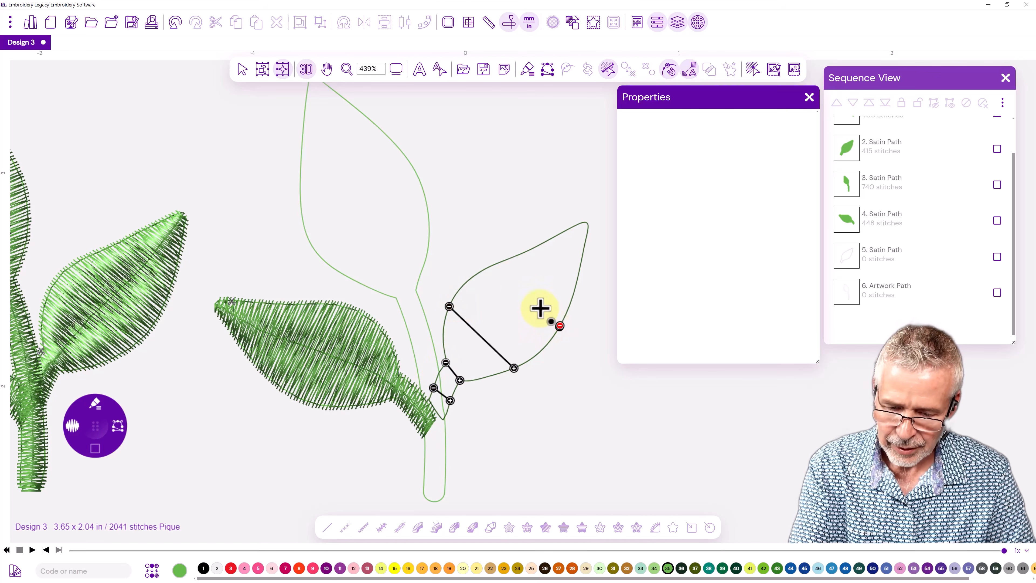
click(497, 263)
click(584, 244)
click(569, 227)
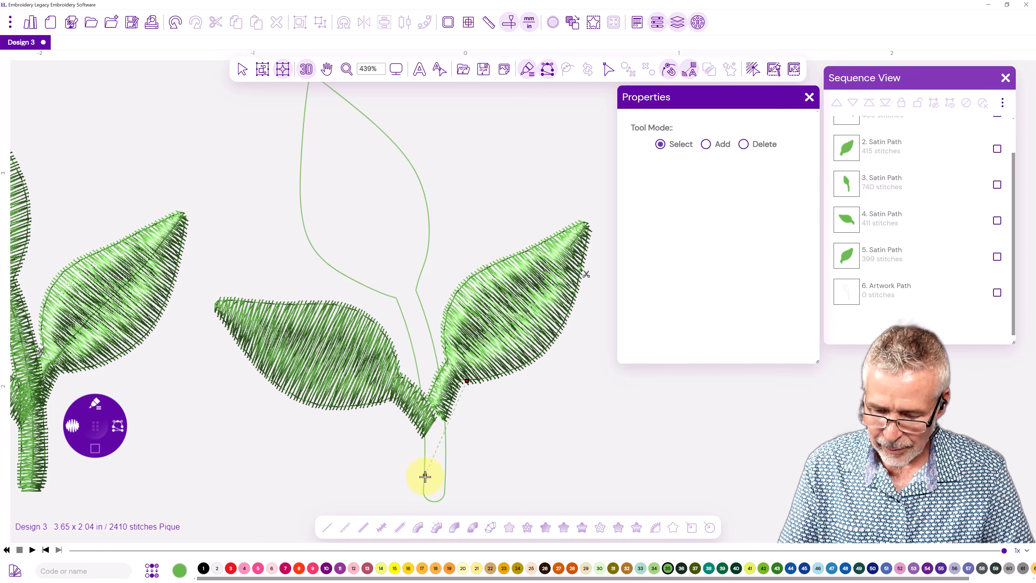
Convert the stem-and-top-leaf artwork into a satin path and place three inclination lines across the stem.
click(242, 70)
click(301, 167)
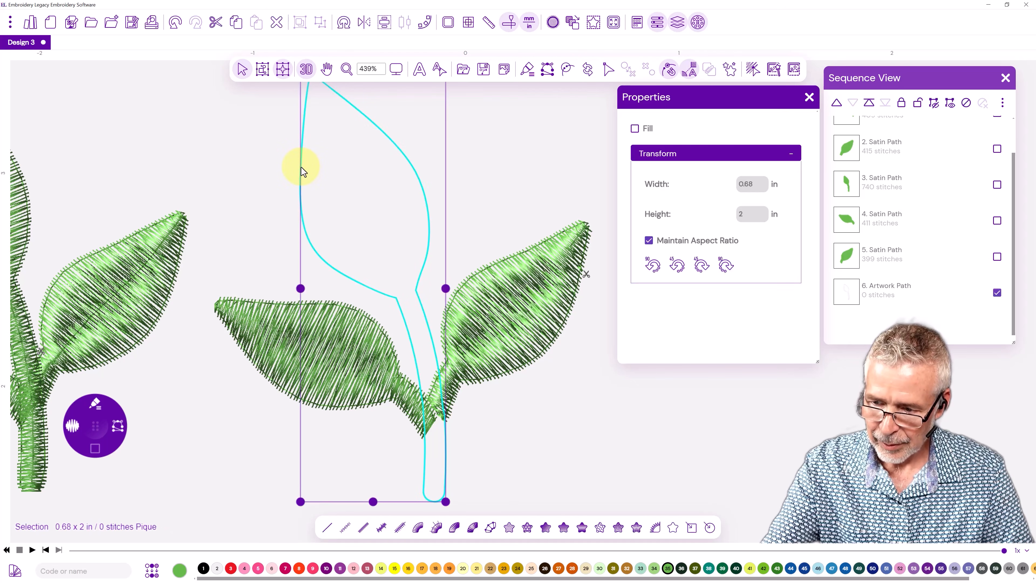
click(418, 527)
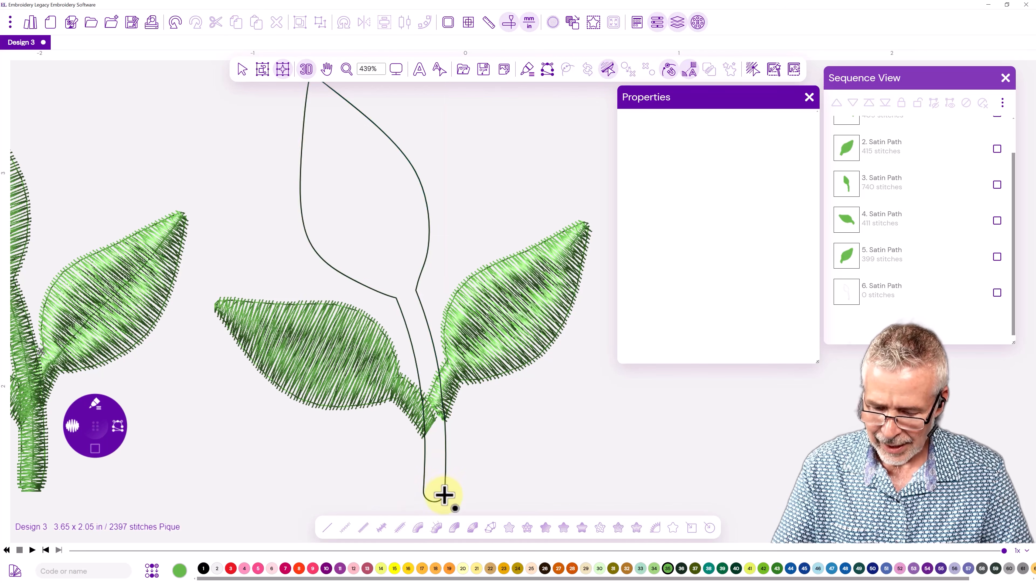
click(440, 412)
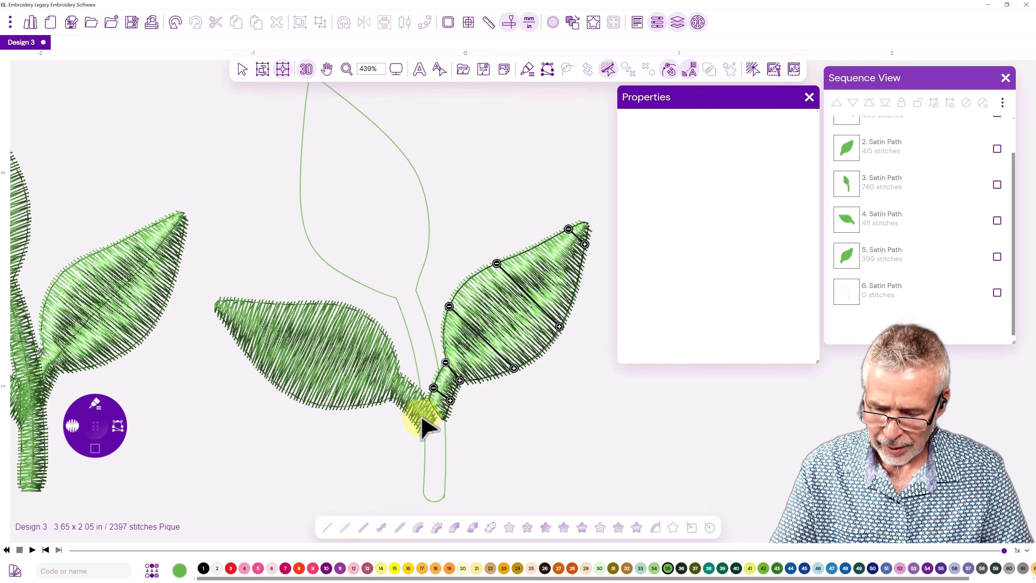
click(432, 353)
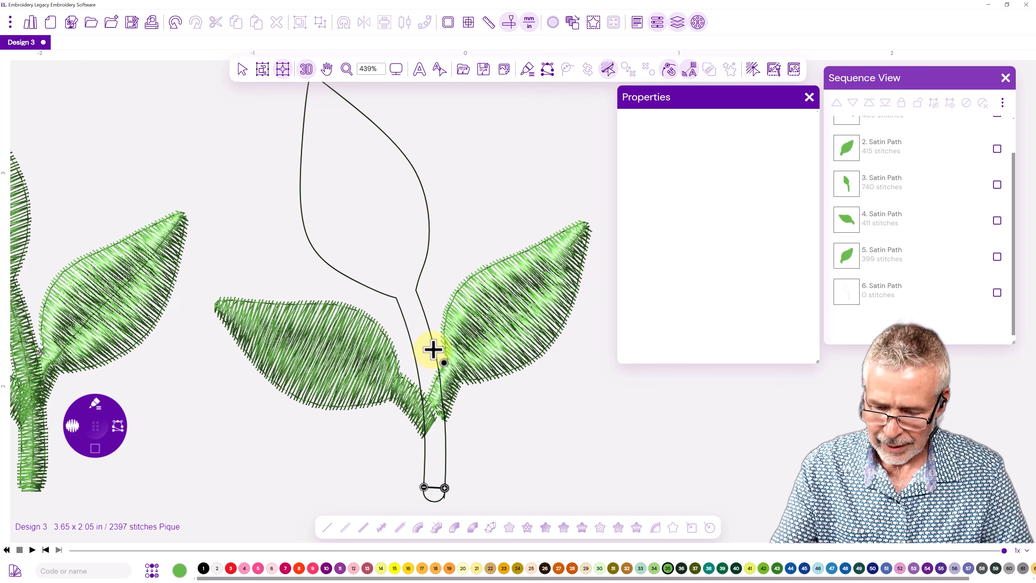
click(414, 356)
click(445, 442)
click(425, 445)
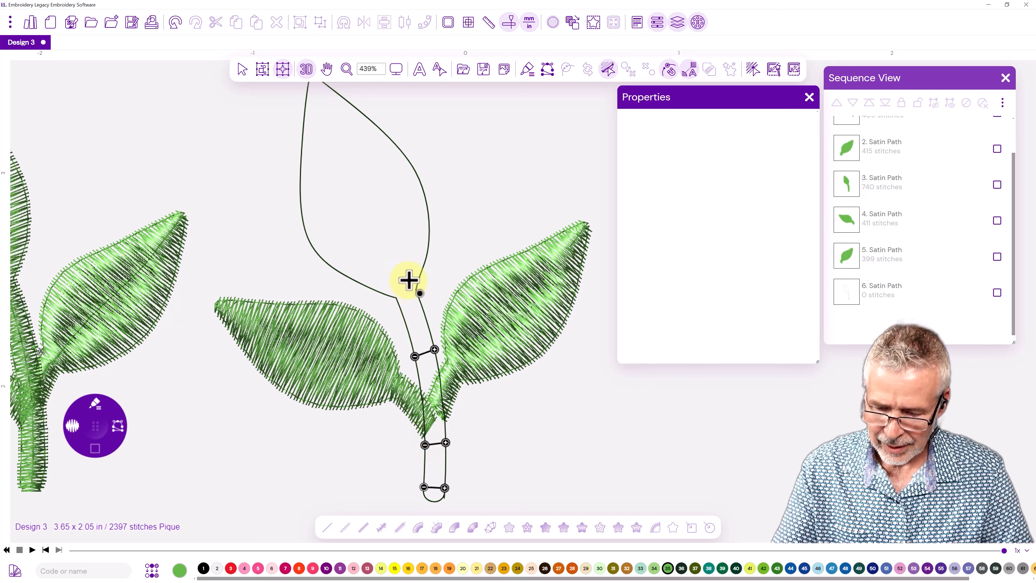
Add inclination lines at the top leaf's base, across its body and near its tip, and generate the stitches.
click(416, 290)
click(395, 297)
click(428, 209)
click(314, 251)
click(292, 176)
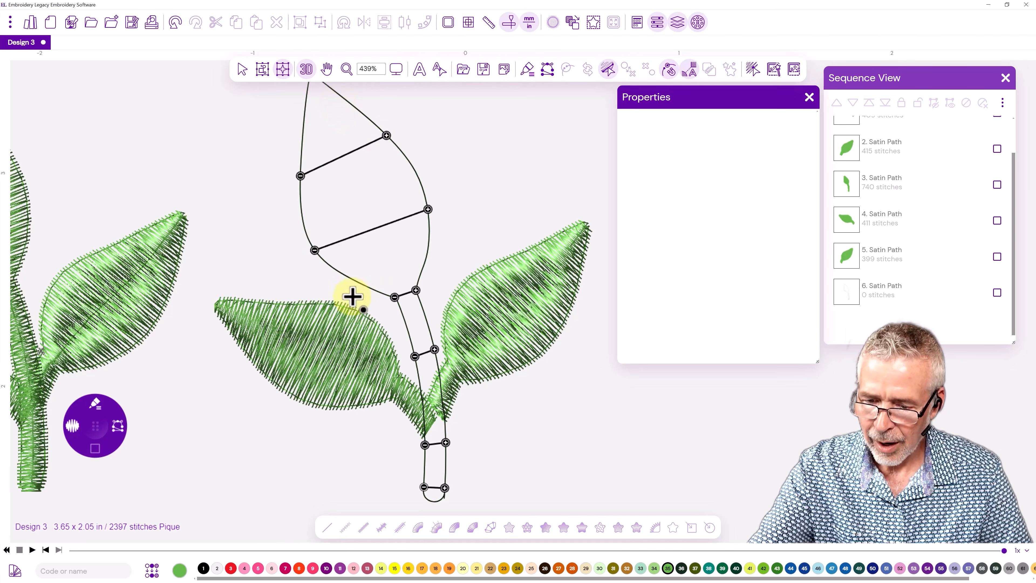
click(344, 304)
click(345, 99)
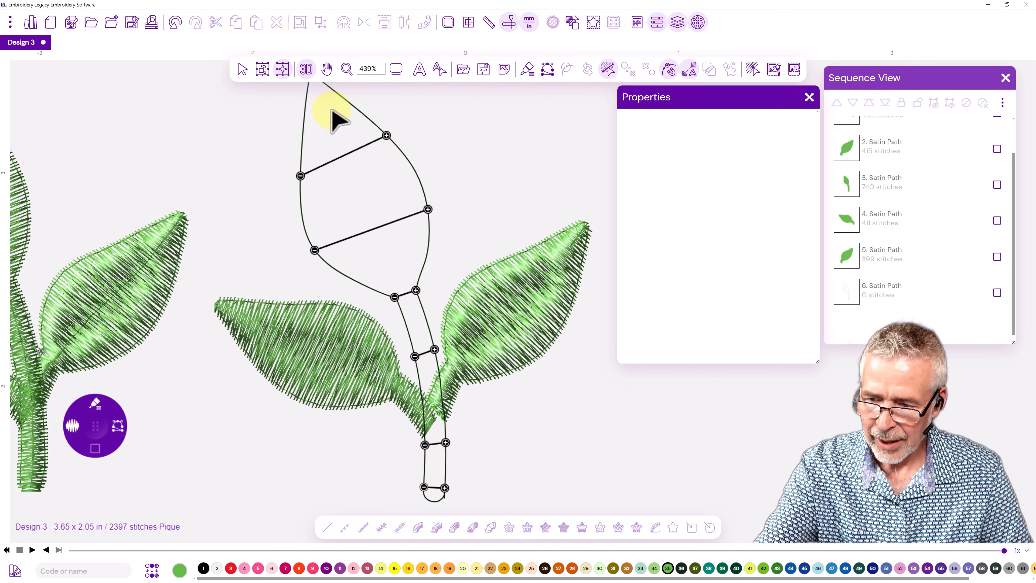
click(305, 110)
key(Return)
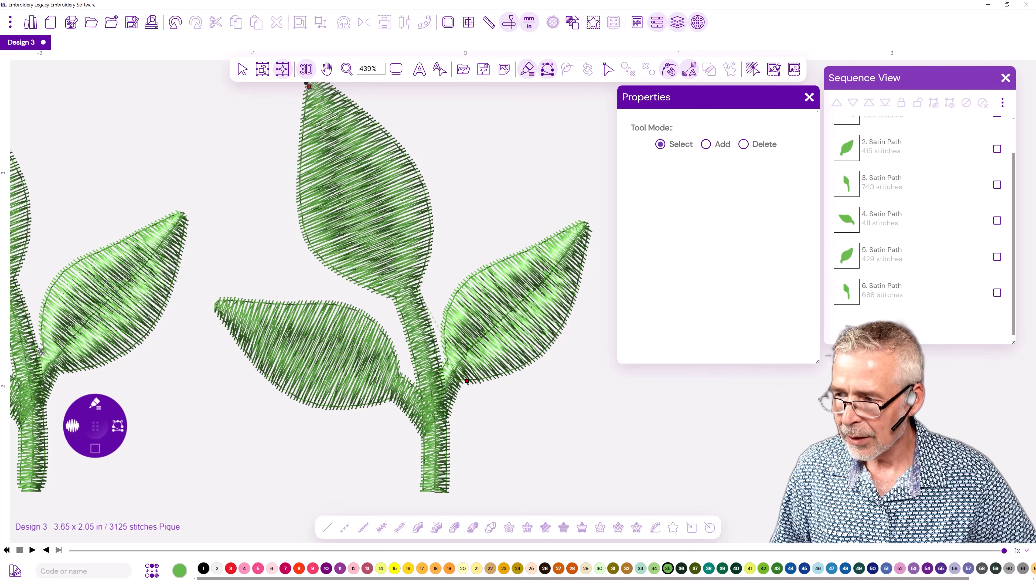
Show the object outlines and examine the bottom end of the new stem up close.
click(10, 22)
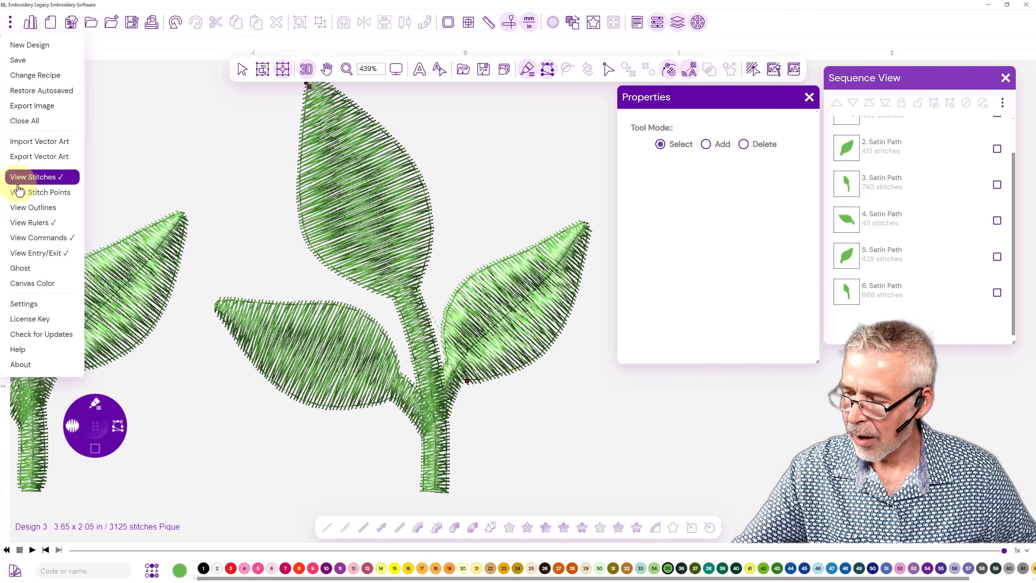
click(23, 208)
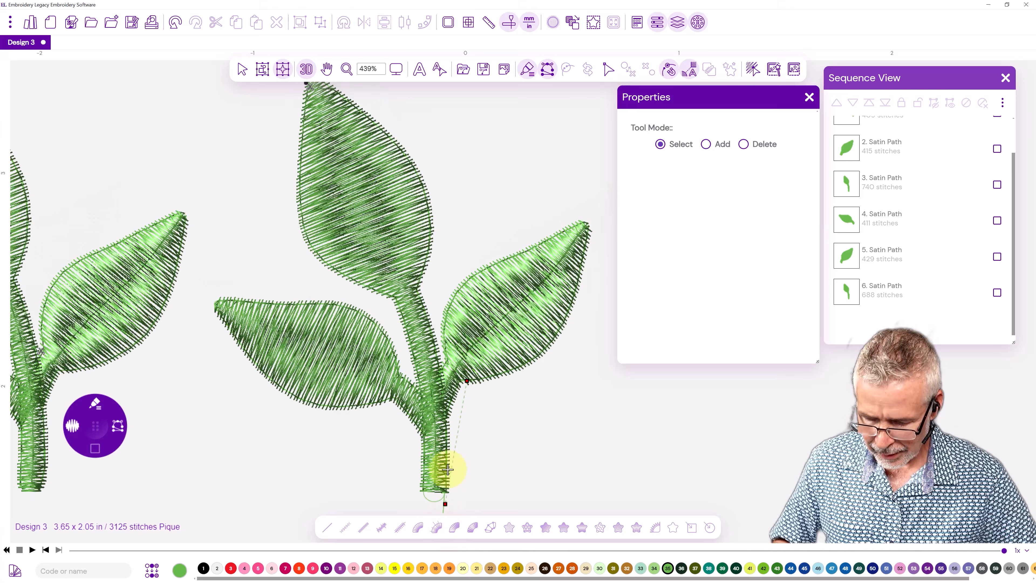
scroll(425, 437, up, 5)
drag(443, 456, 408, 277)
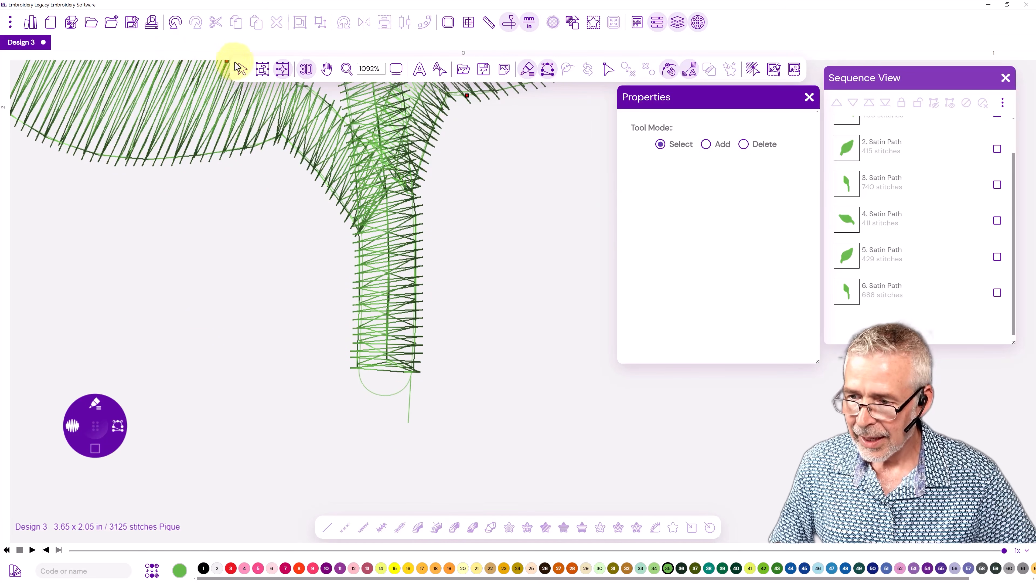
Edit the stem's path and adjust the anchor point at its lower right corner so stitches fill the rounded end.
click(240, 70)
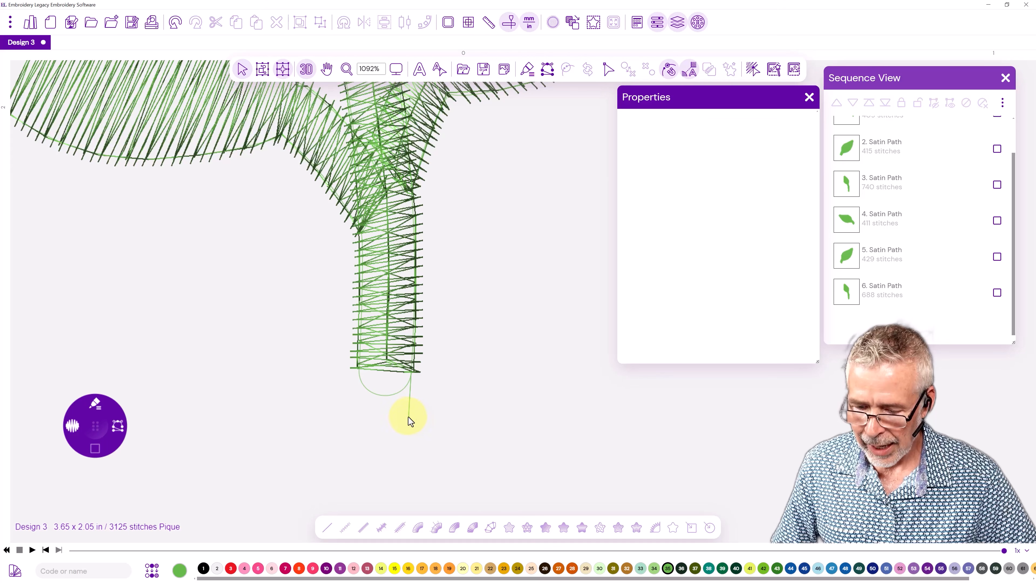
click(371, 393)
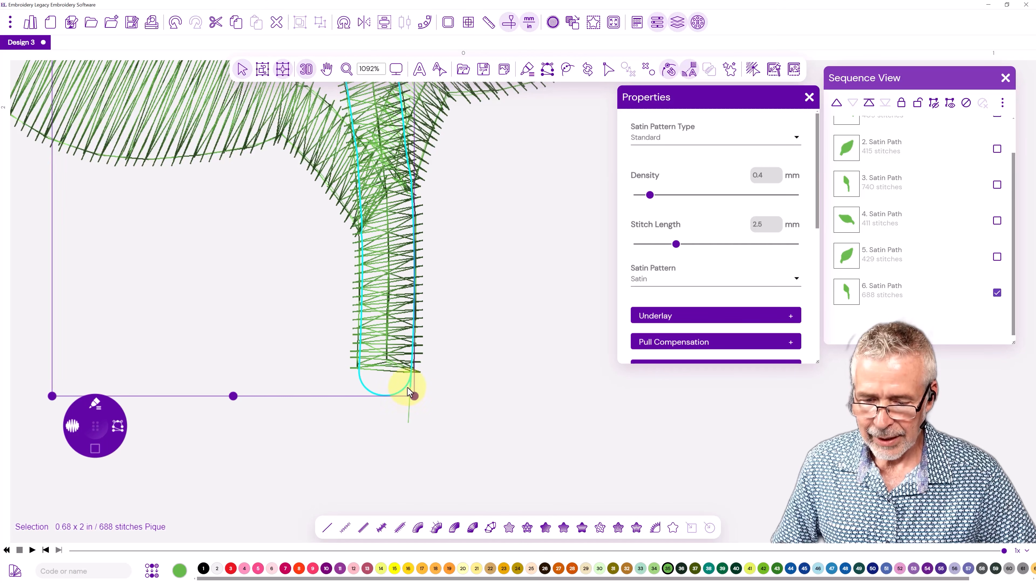
click(608, 69)
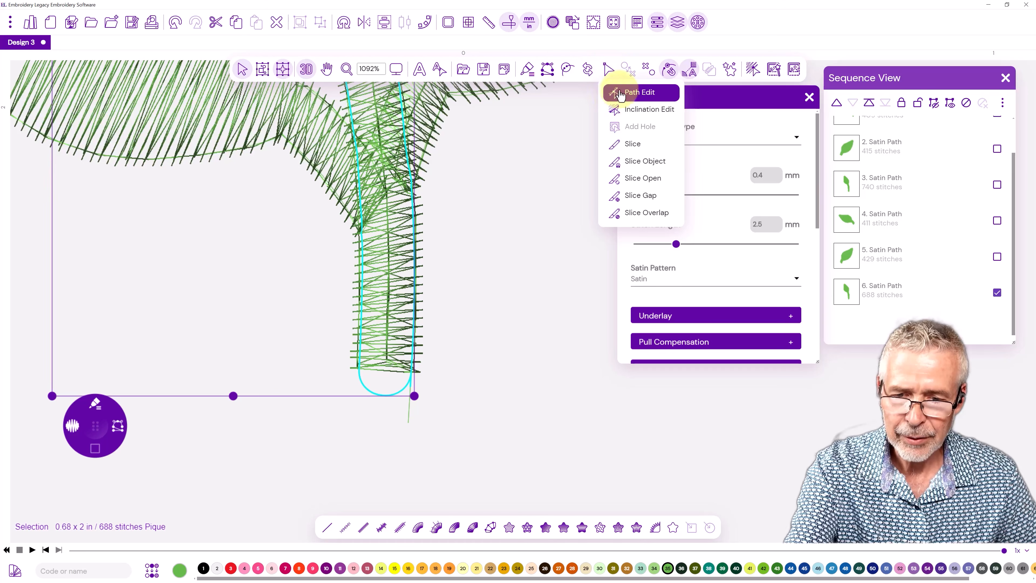
click(627, 95)
click(412, 370)
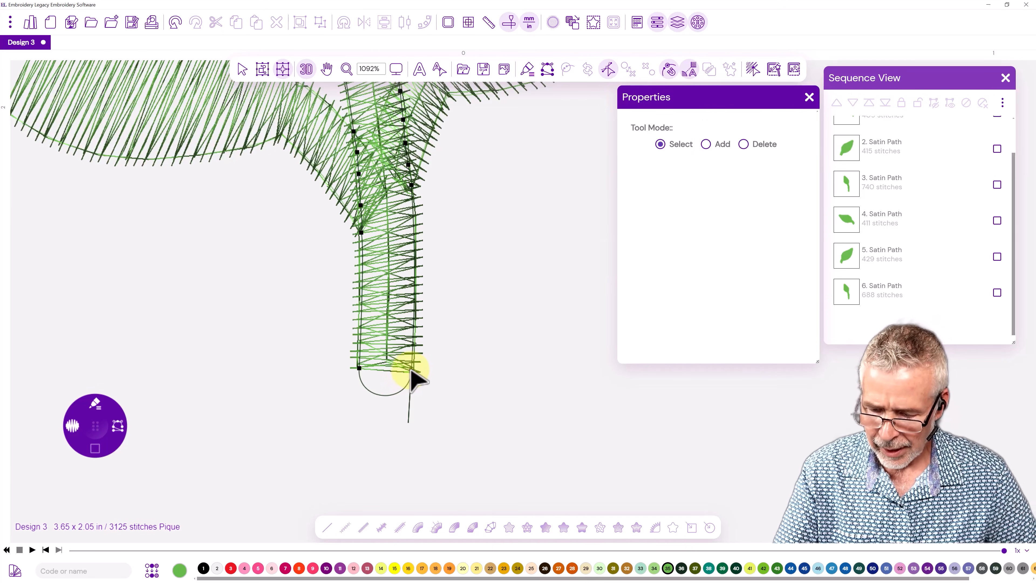
drag(411, 366, 411, 374)
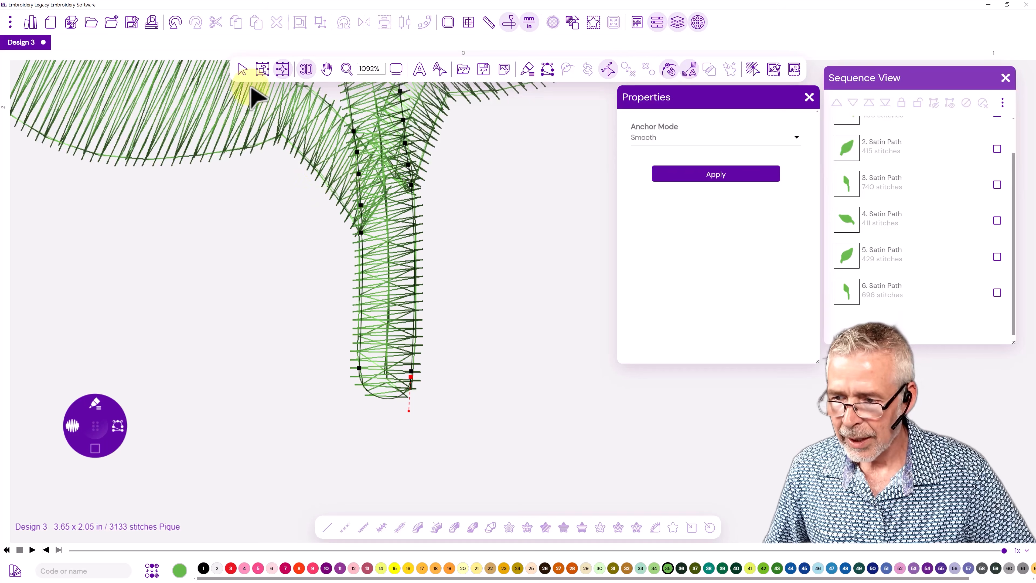
Hide the object properties and mirror all three satin paths of the right-hand sprig horizontally.
scroll(328, 404, down, 2)
scroll(315, 409, down, 6)
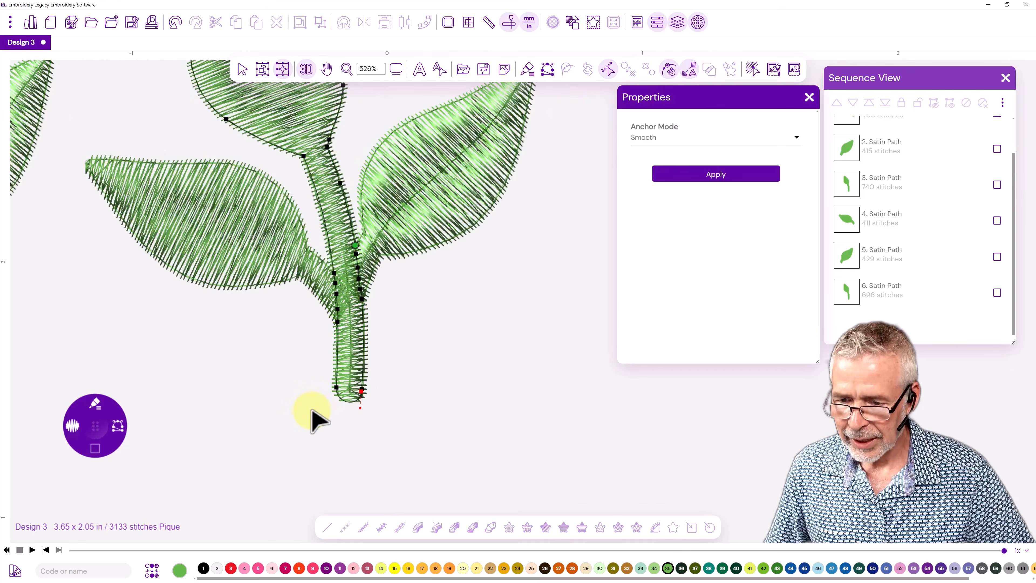
drag(192, 341, 370, 354)
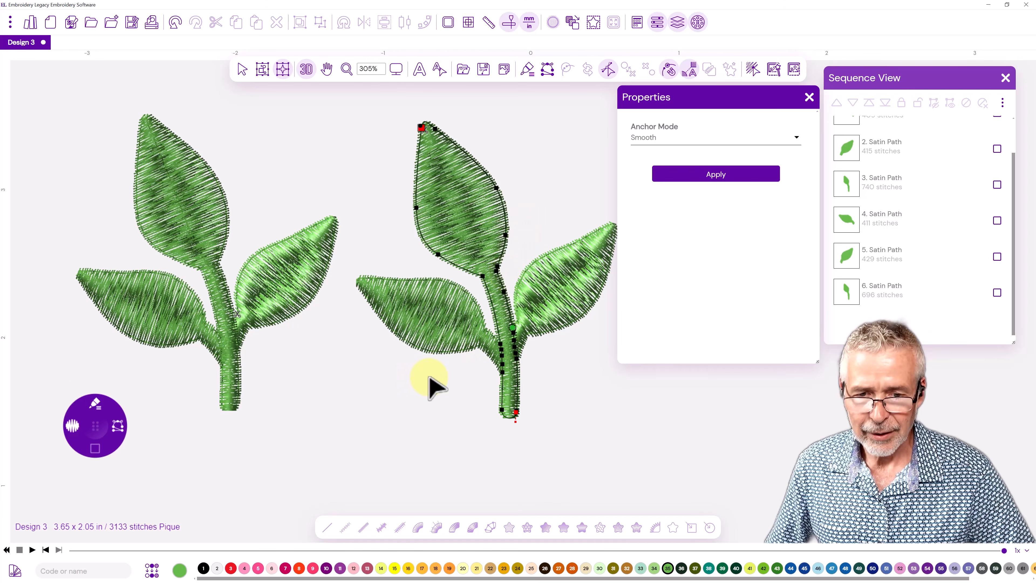
click(809, 97)
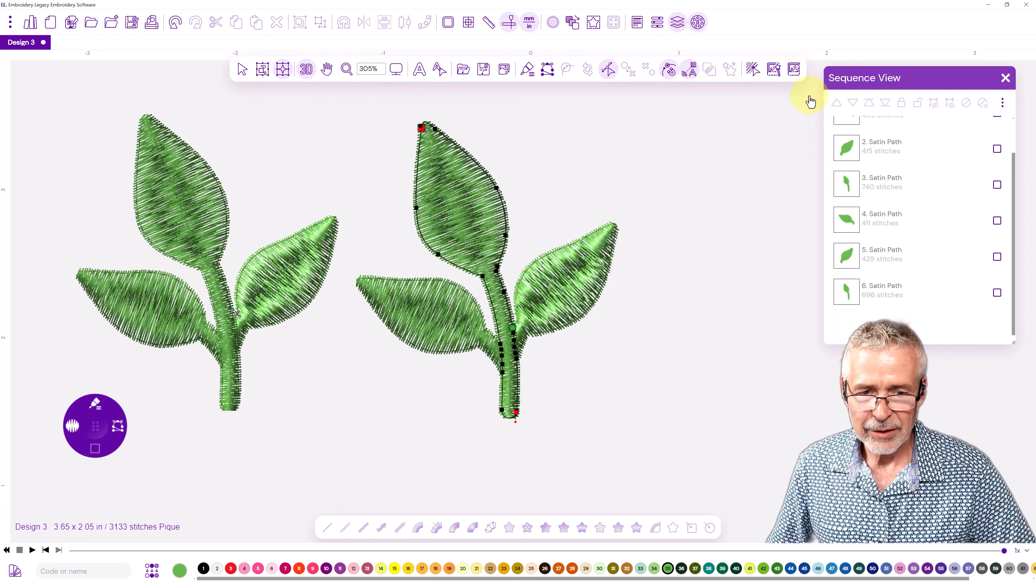
click(241, 71)
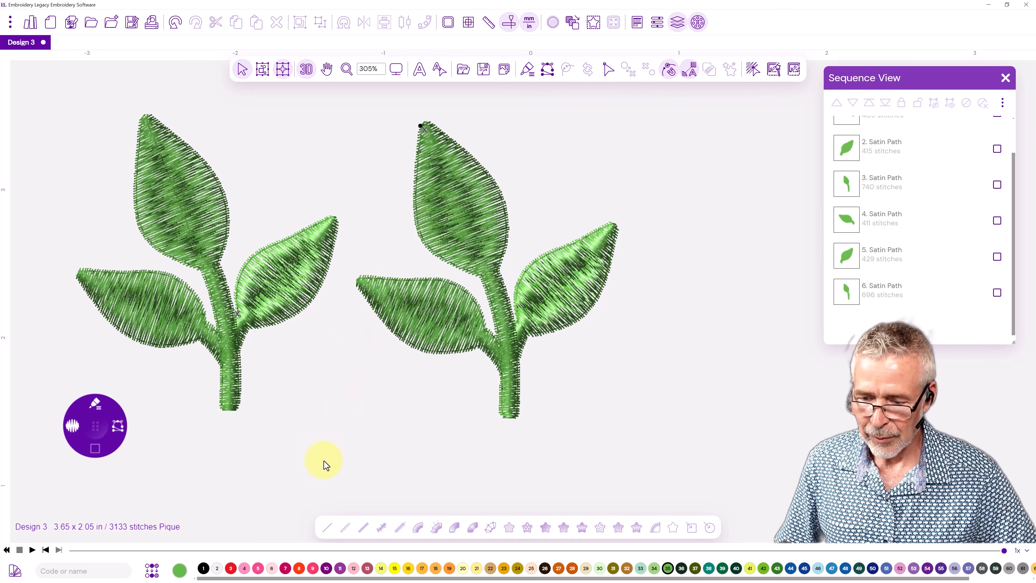
drag(342, 465, 642, 104)
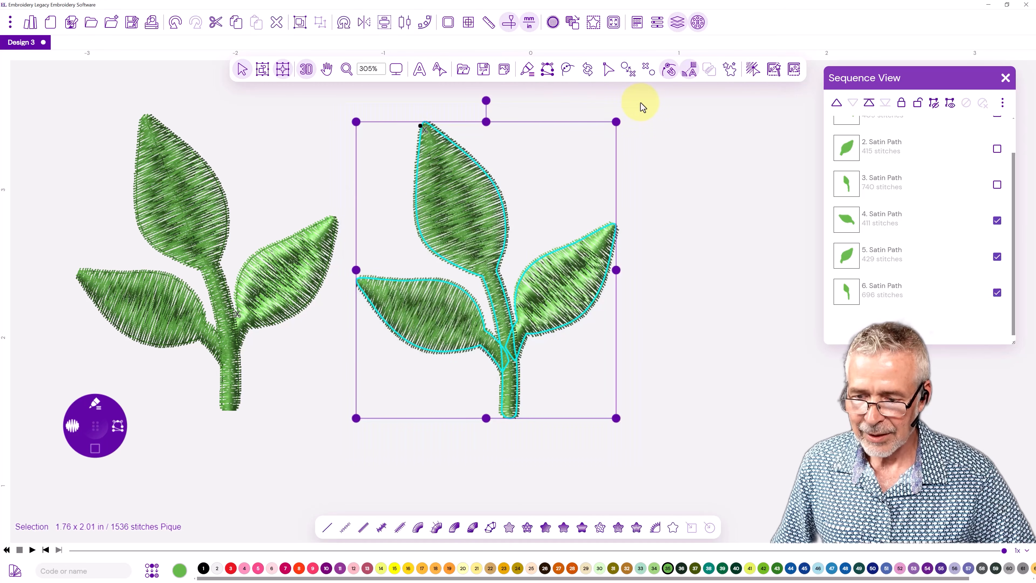
click(364, 23)
click(398, 46)
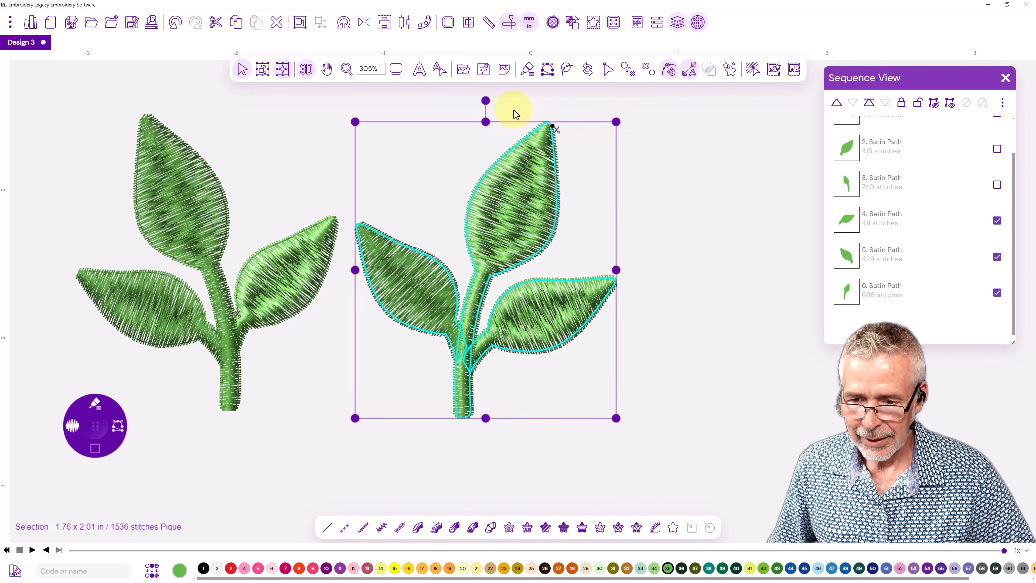
Rotate the mirrored sprig clockwise and position it with its stem base meeting the original sprig's right leaf.
drag(486, 100, 552, 173)
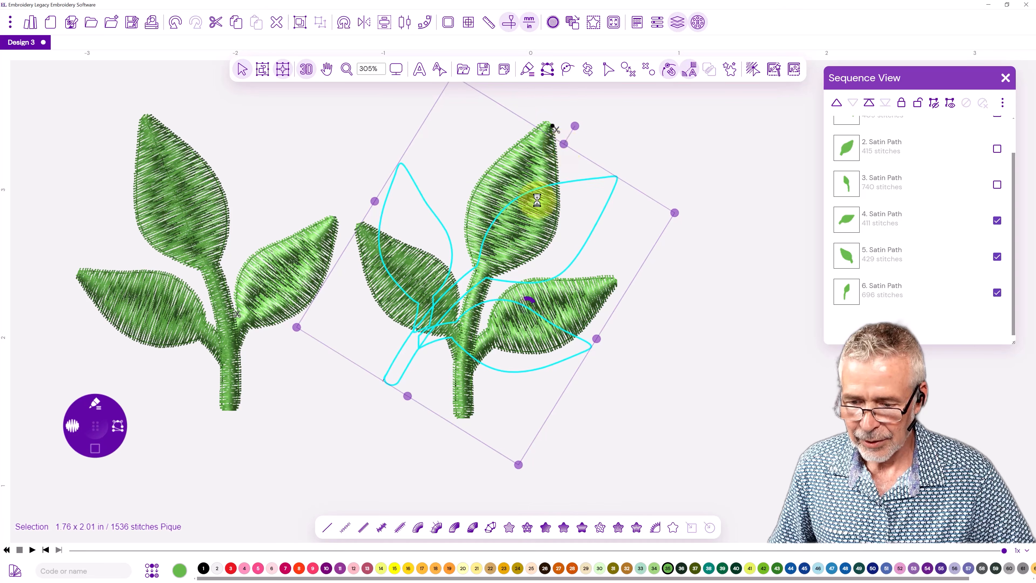
drag(493, 255, 466, 304)
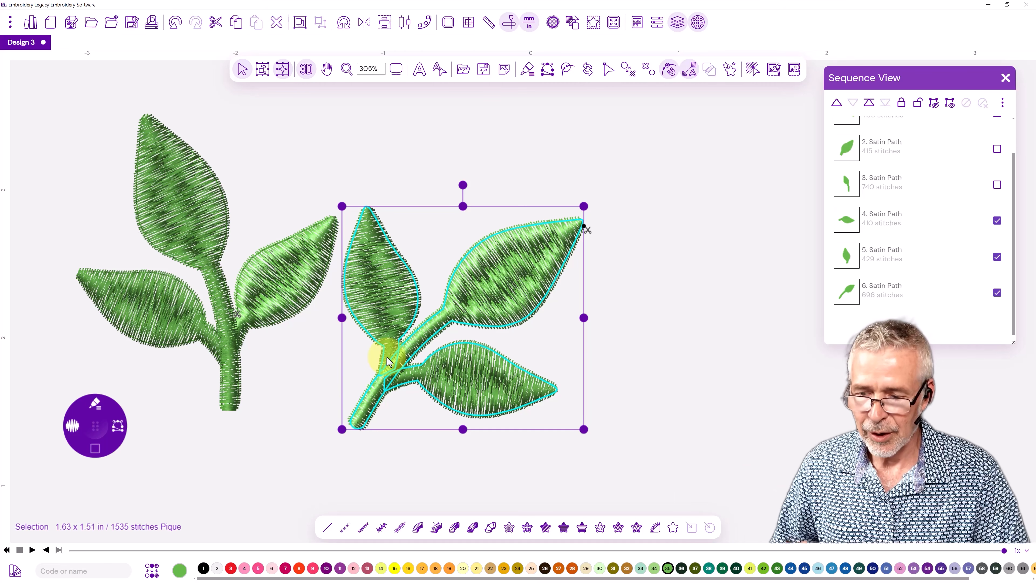
drag(504, 278, 417, 115)
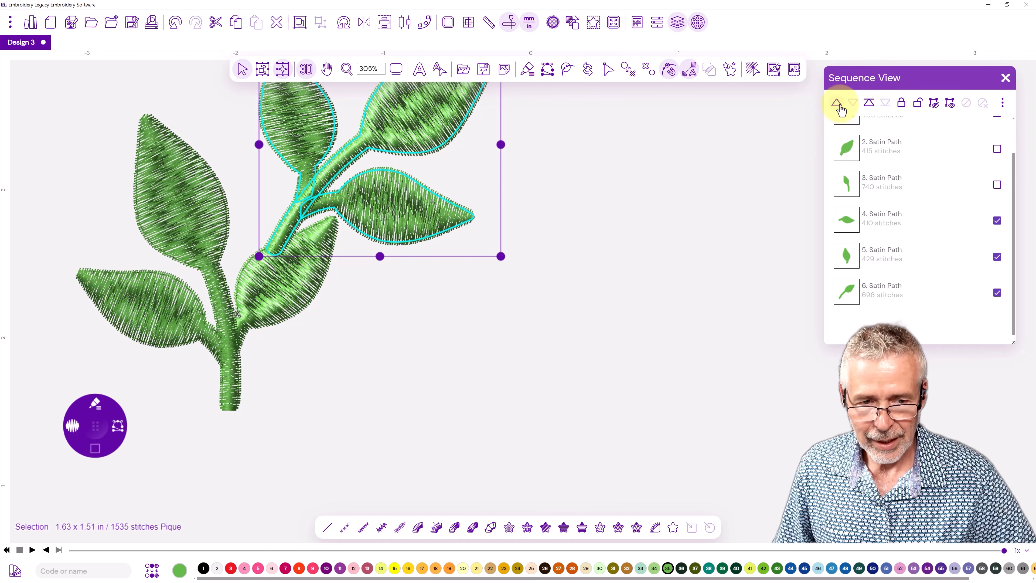
Move the mirrored sprig's three satin paths to the start of the stitching sequence and deselect them.
click(870, 107)
click(715, 262)
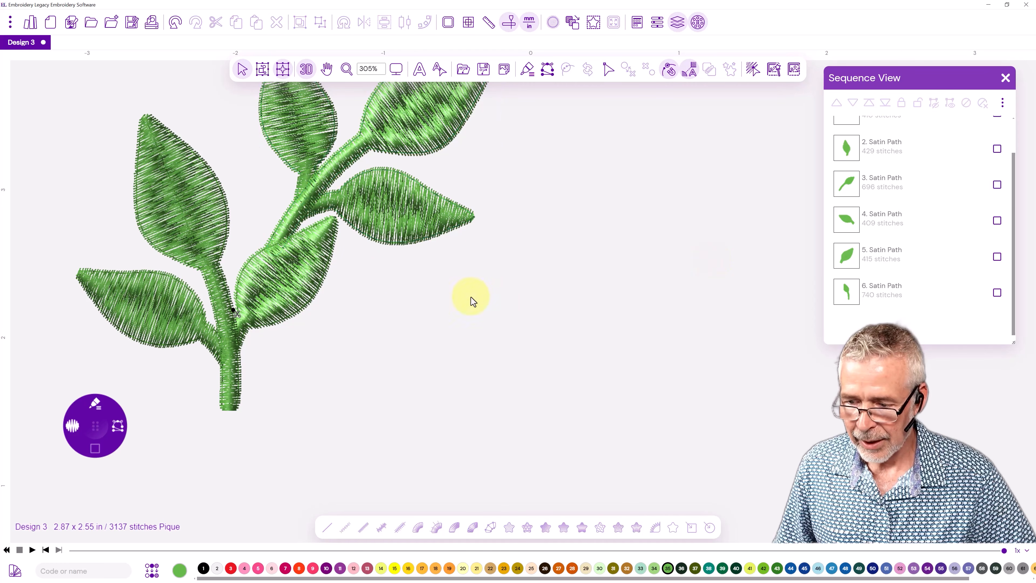
scroll(484, 321, down, 4)
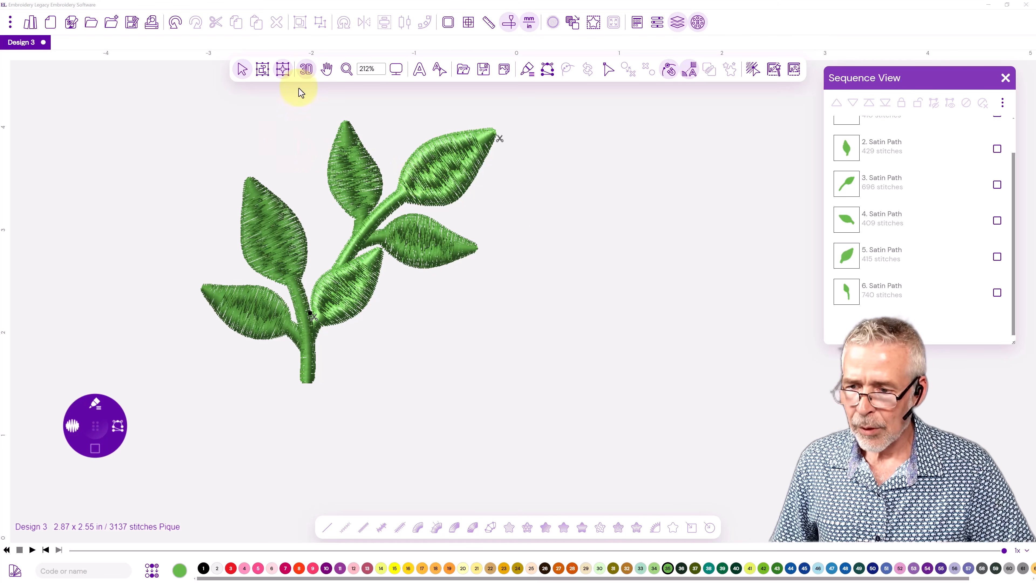
Turn off the 3D view and play the stitch simulation to examine the sewing order, stopping it before the end.
click(306, 70)
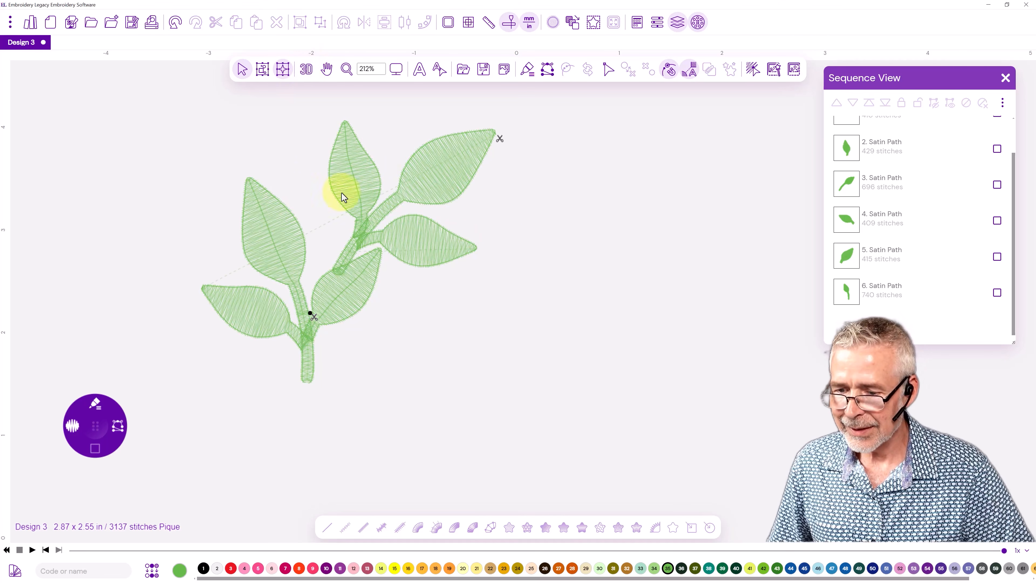
click(32, 551)
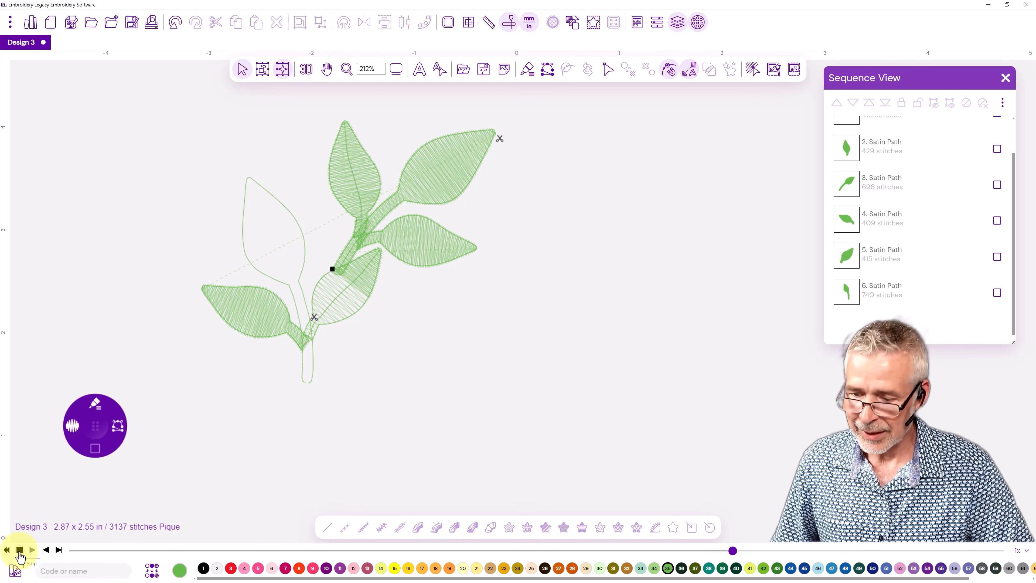
click(20, 551)
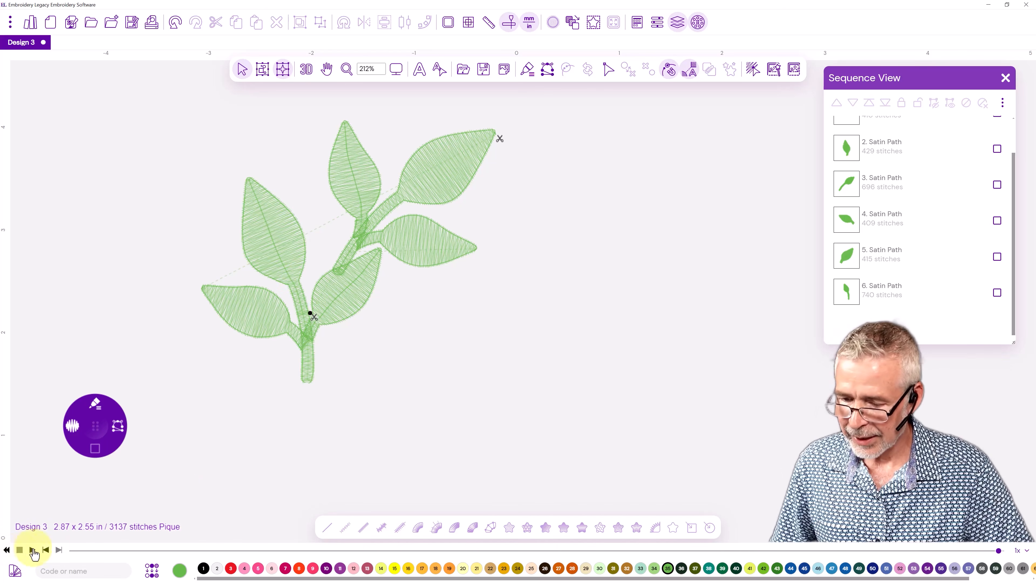
Edit the path of the upper sprig's long-stemmed leaf, third in the sequence, and move its end point from the leaf tip to the stem base.
scroll(860, 160, up, 2)
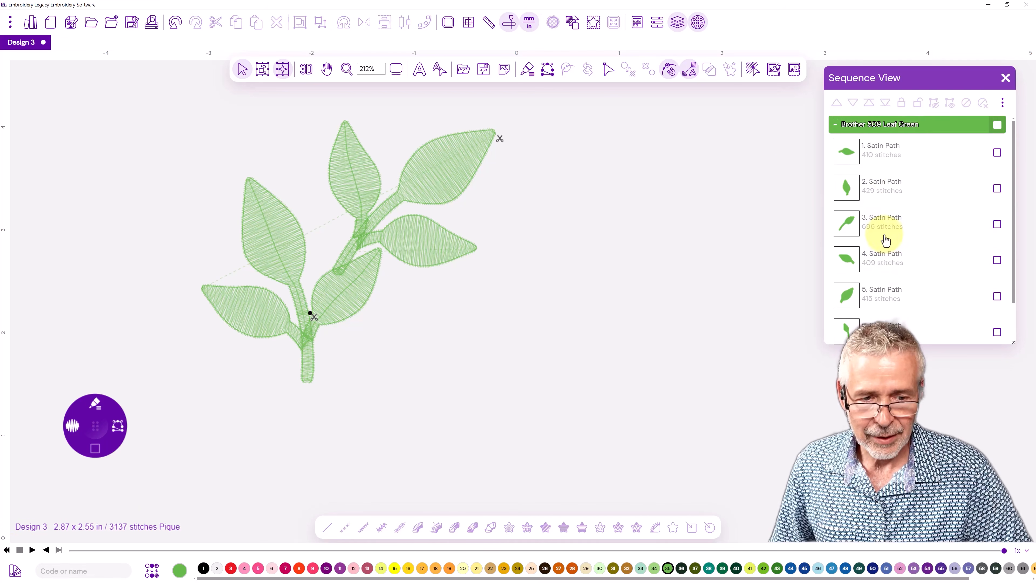
click(849, 155)
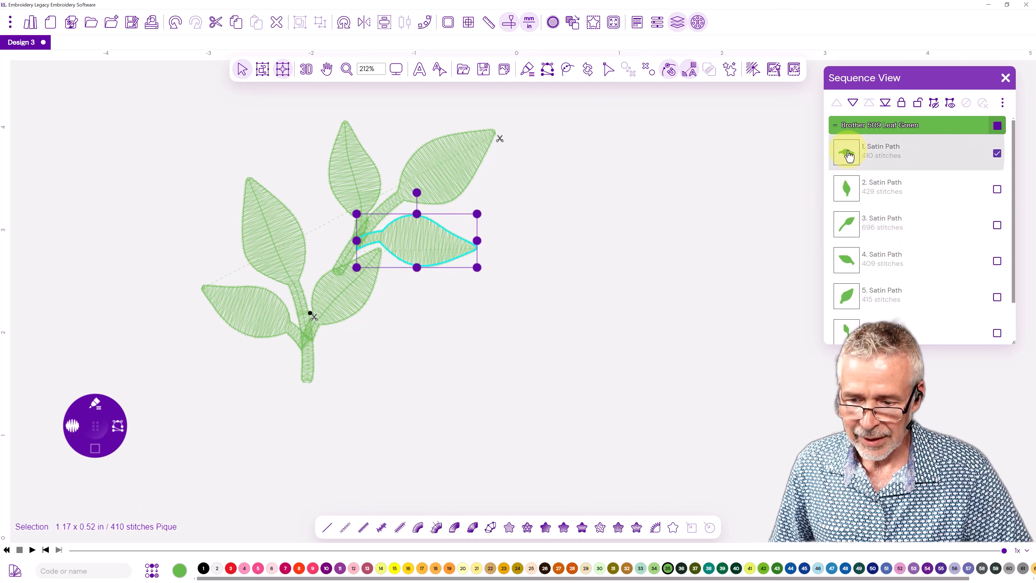
click(847, 184)
click(843, 230)
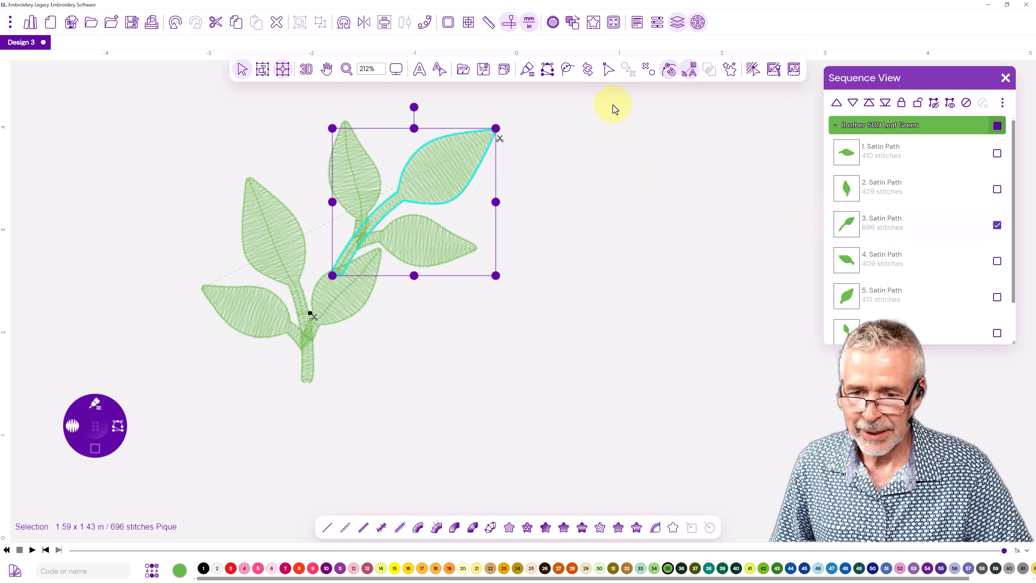
click(607, 71)
click(624, 92)
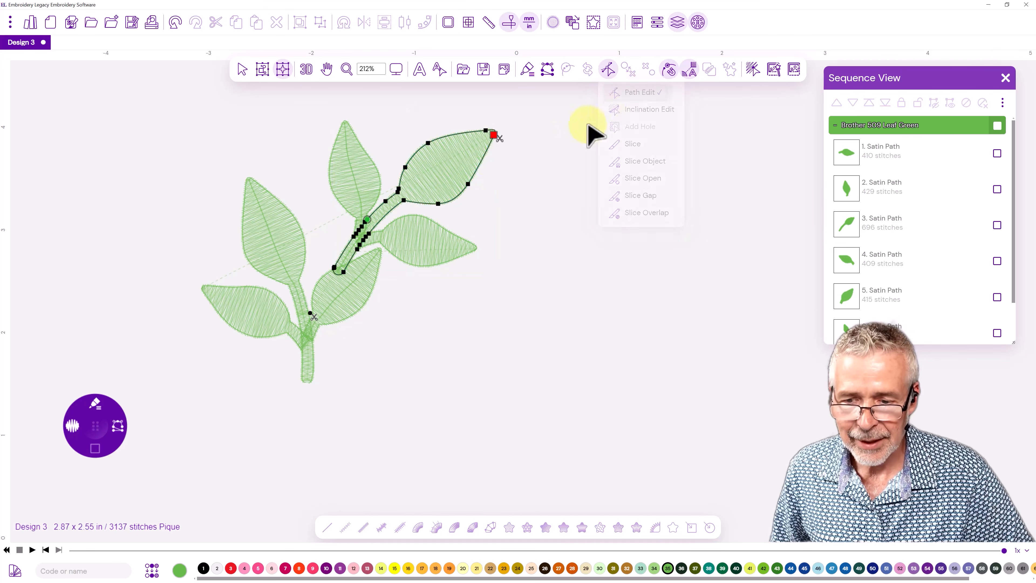
drag(494, 136, 336, 274)
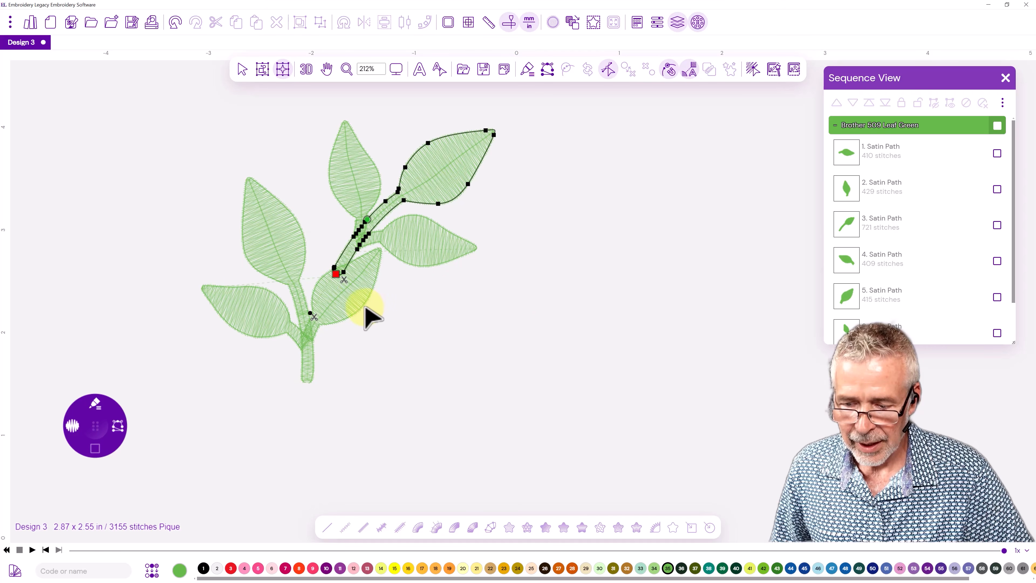
Reorder the original sprig's right leaf to fourth in the sequence and move its path's start point to the upper sprig's stem base.
click(847, 273)
drag(844, 304, 849, 261)
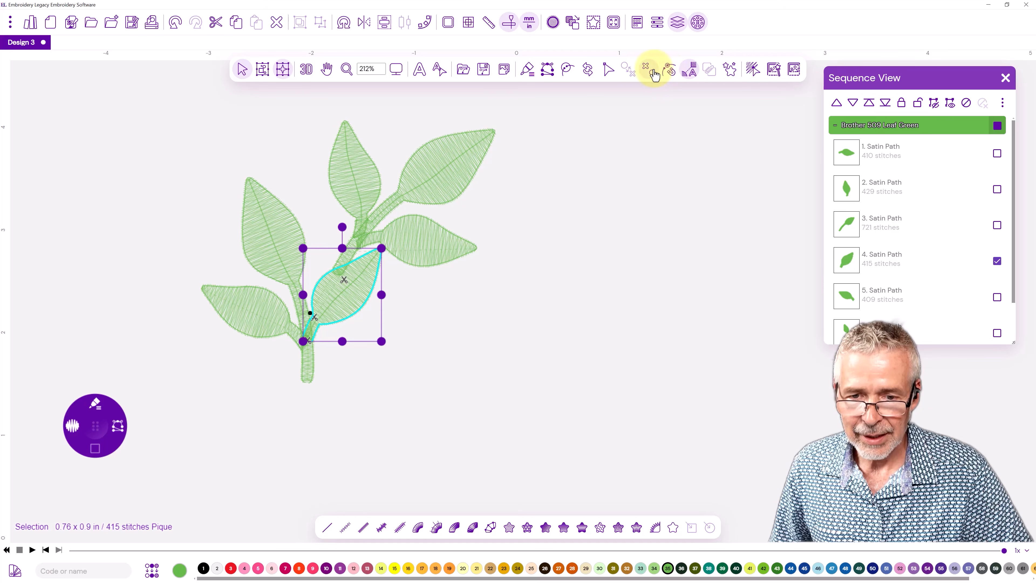
click(608, 69)
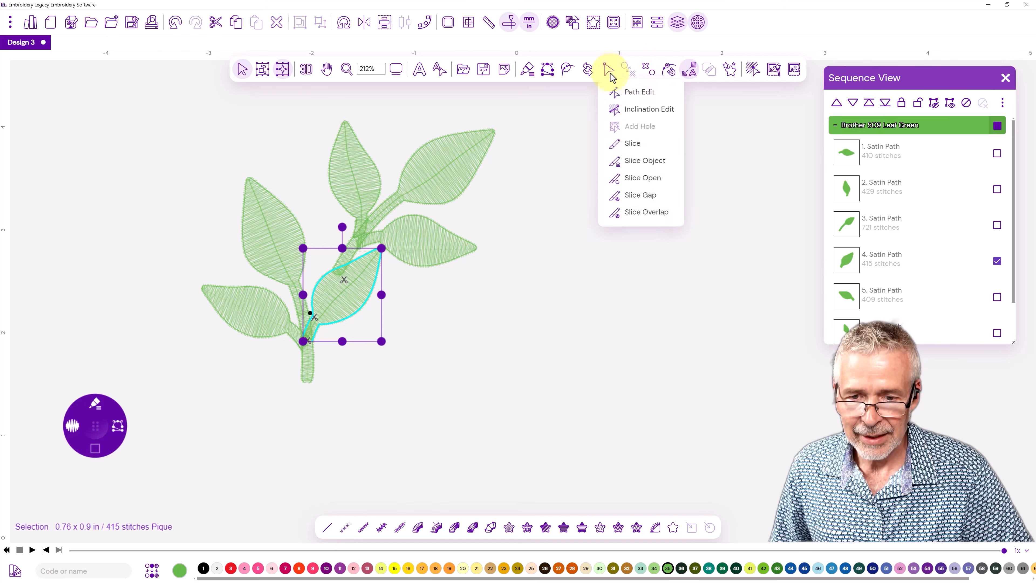
click(618, 93)
drag(303, 335, 341, 271)
scroll(340, 273, up, 3)
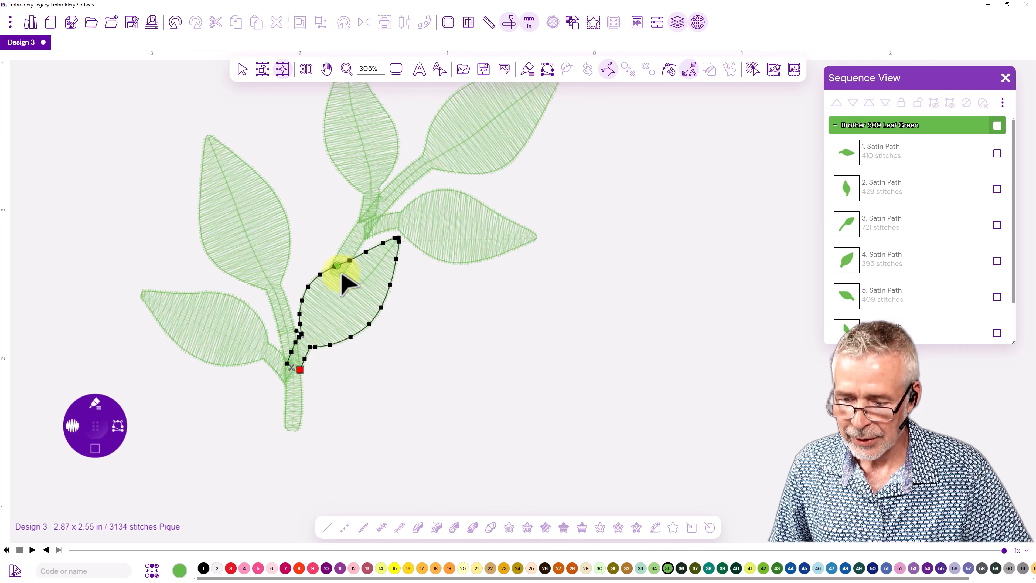
click(175, 23)
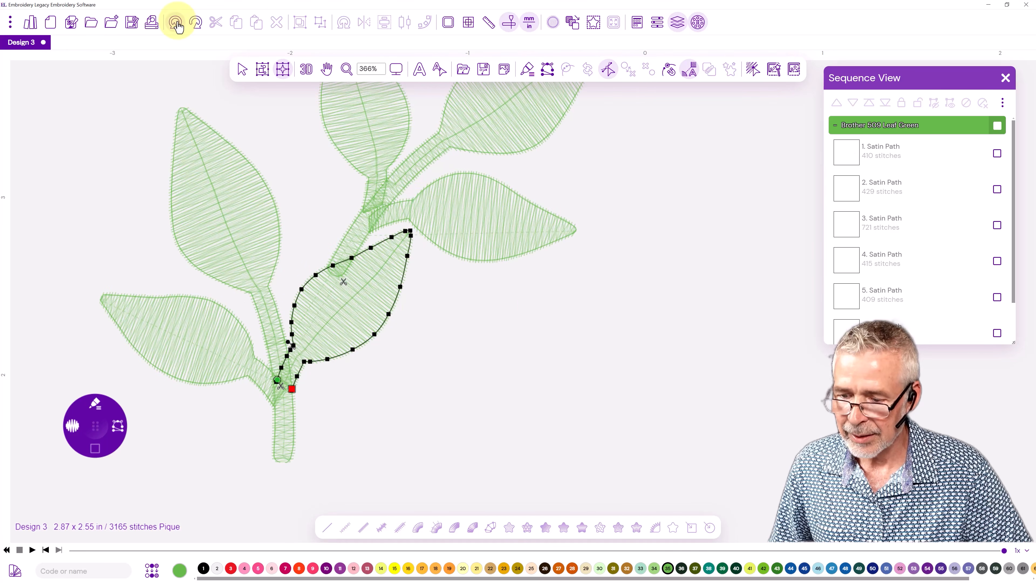
click(198, 24)
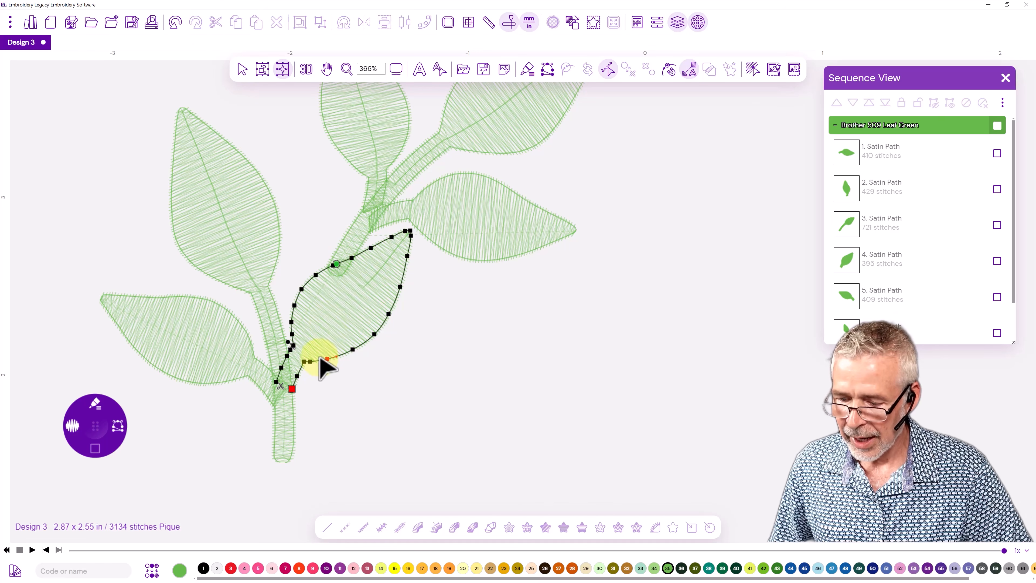
Move the lower-left leaf's start point from its tip to the stem junction, and display the tall left leaf's path points.
click(252, 347)
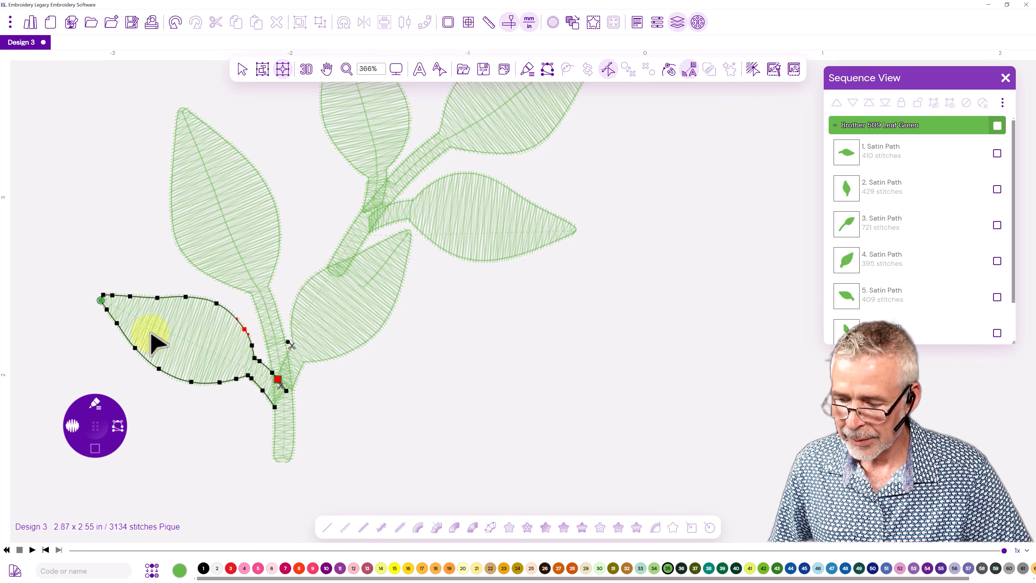
drag(101, 302, 280, 383)
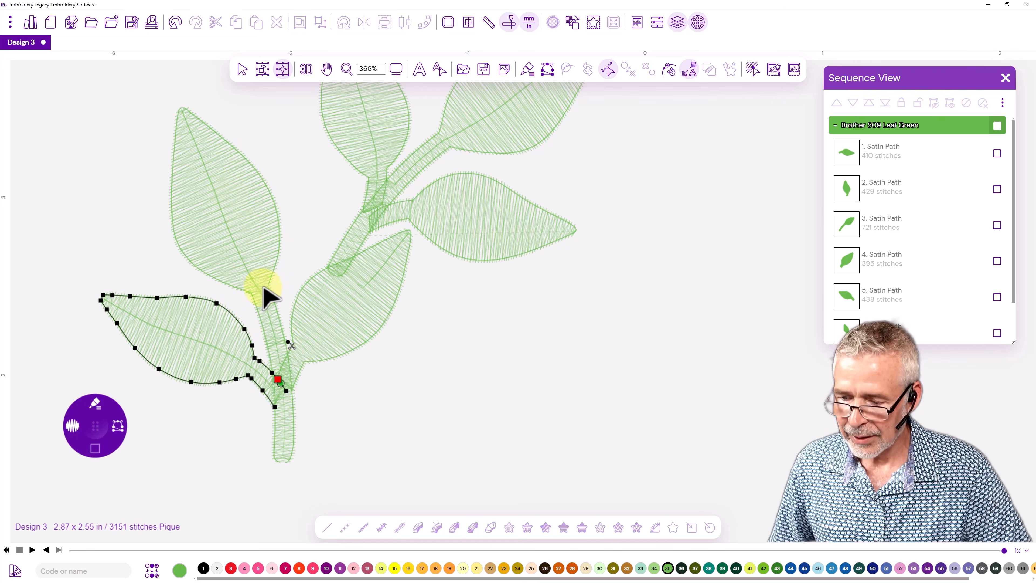
click(272, 199)
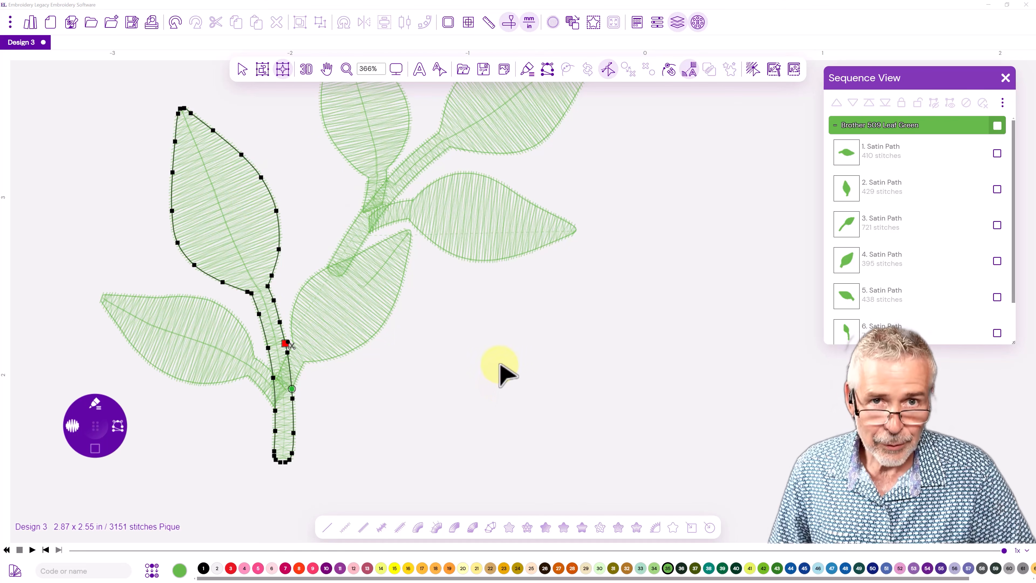
Turn on the 3D view, leave path editing and examine the whole combined sprig.
click(306, 69)
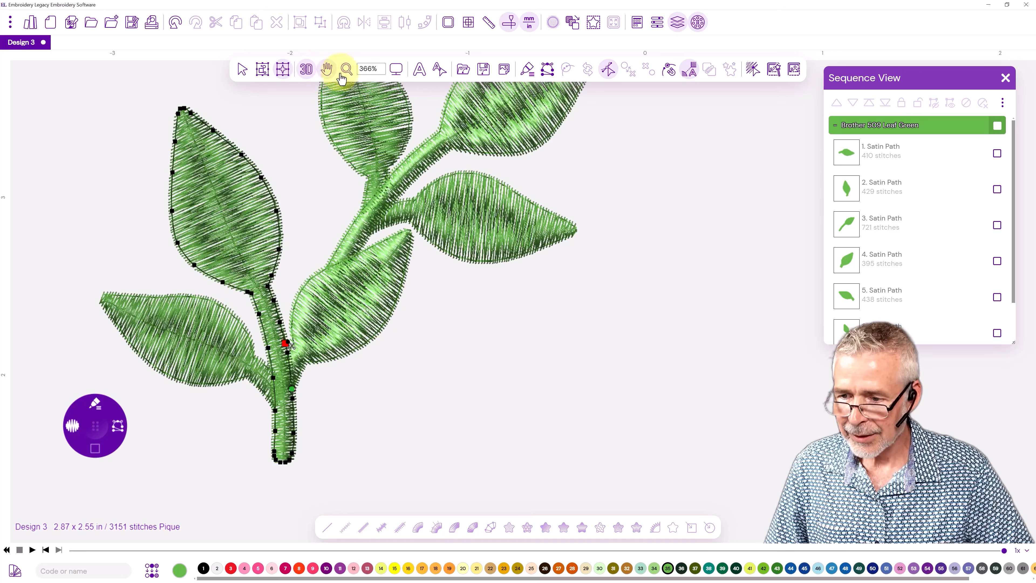
click(242, 70)
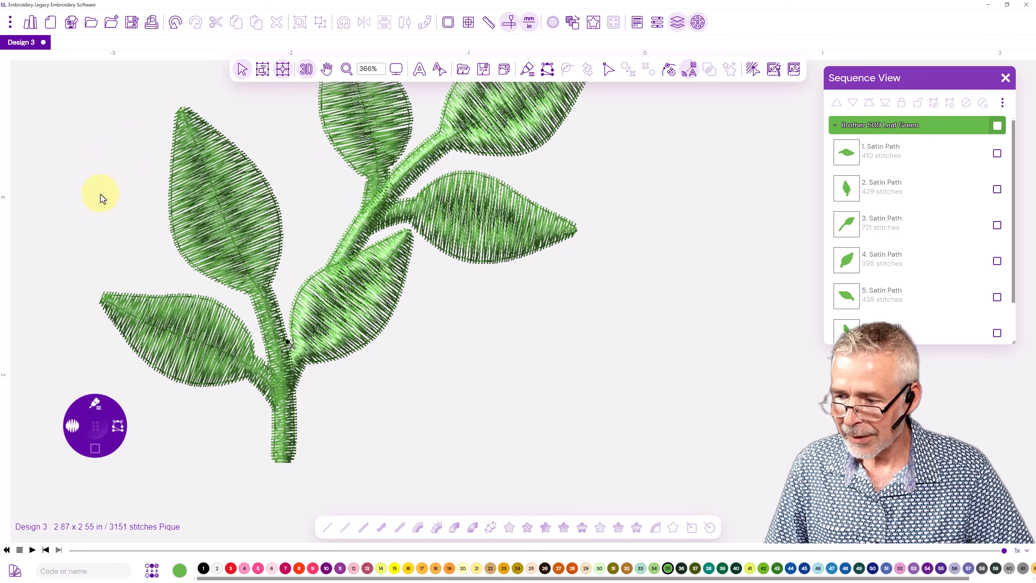
scroll(260, 260, down, 1)
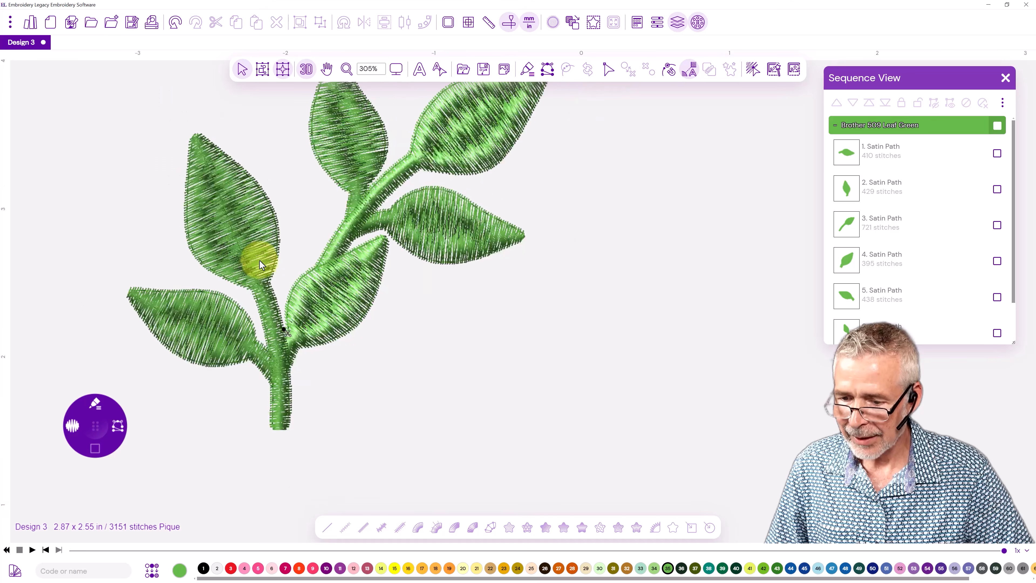
scroll(260, 263, down, 1)
drag(319, 226, 321, 234)
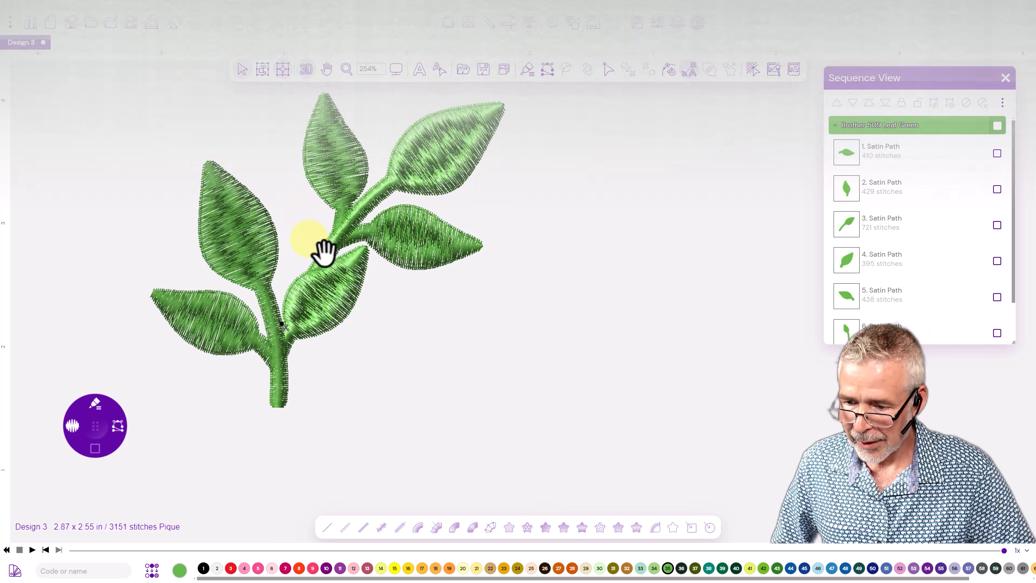